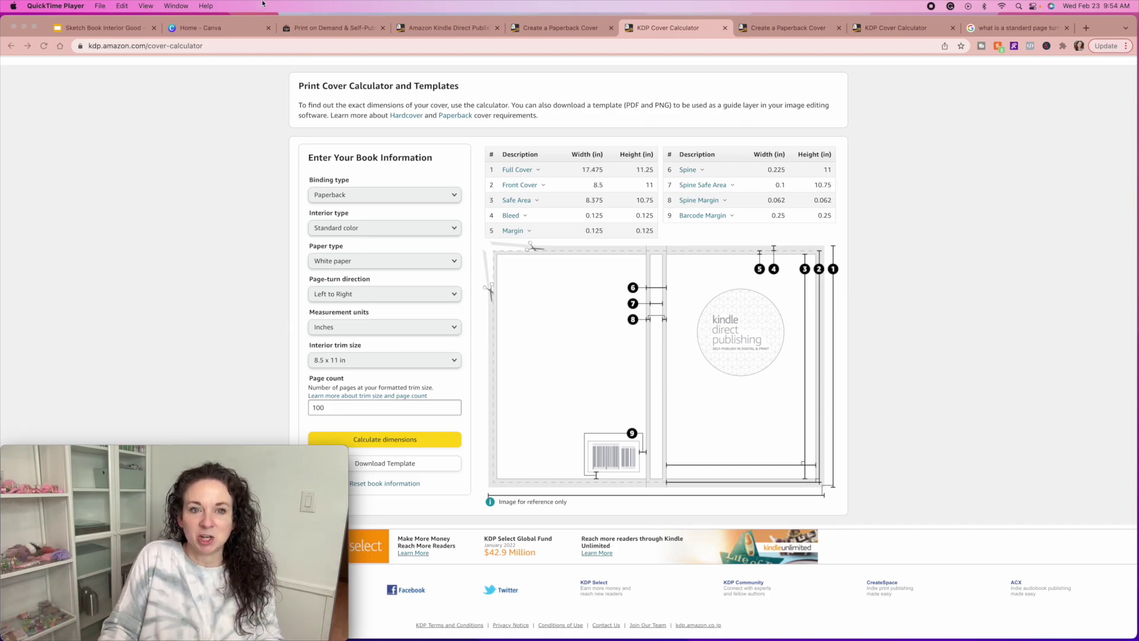
# Step: Review the KDP bookshelf's new-title options and the cover requirements on the Create a Paperback Cover help page
pyautogui.click(445, 28)
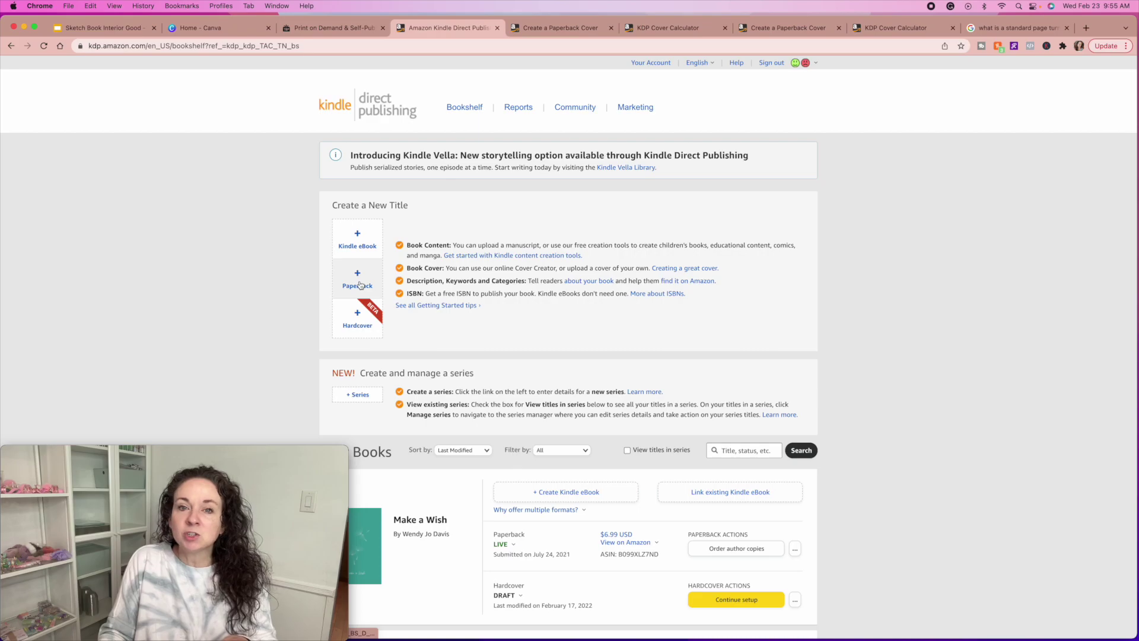
pyautogui.scroll(-1, 474, 406)
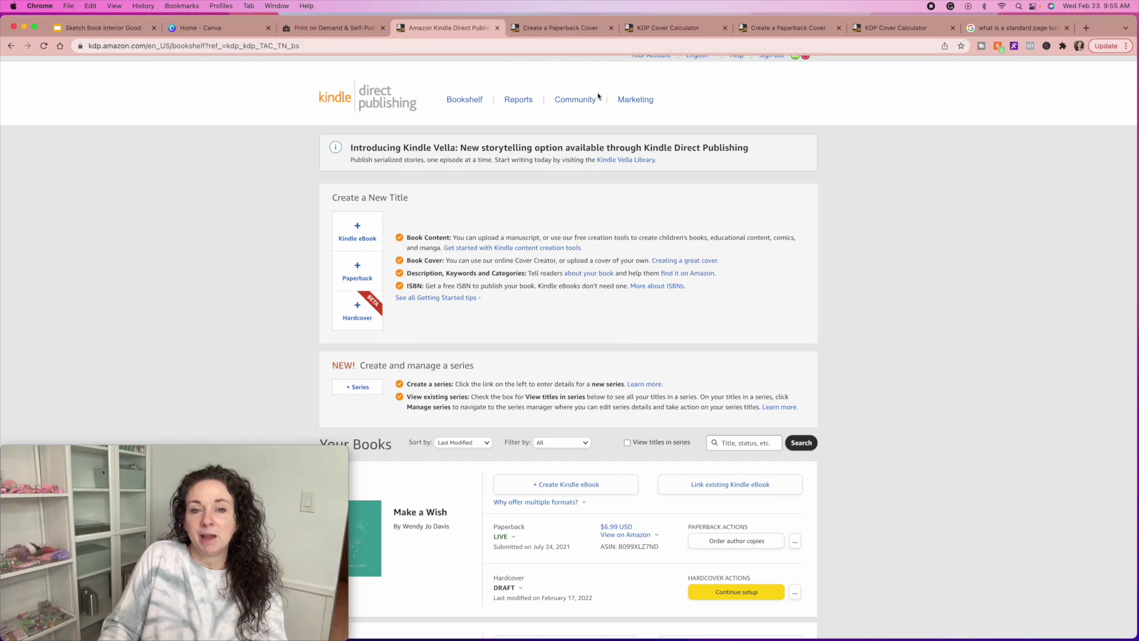
pyautogui.click(561, 30)
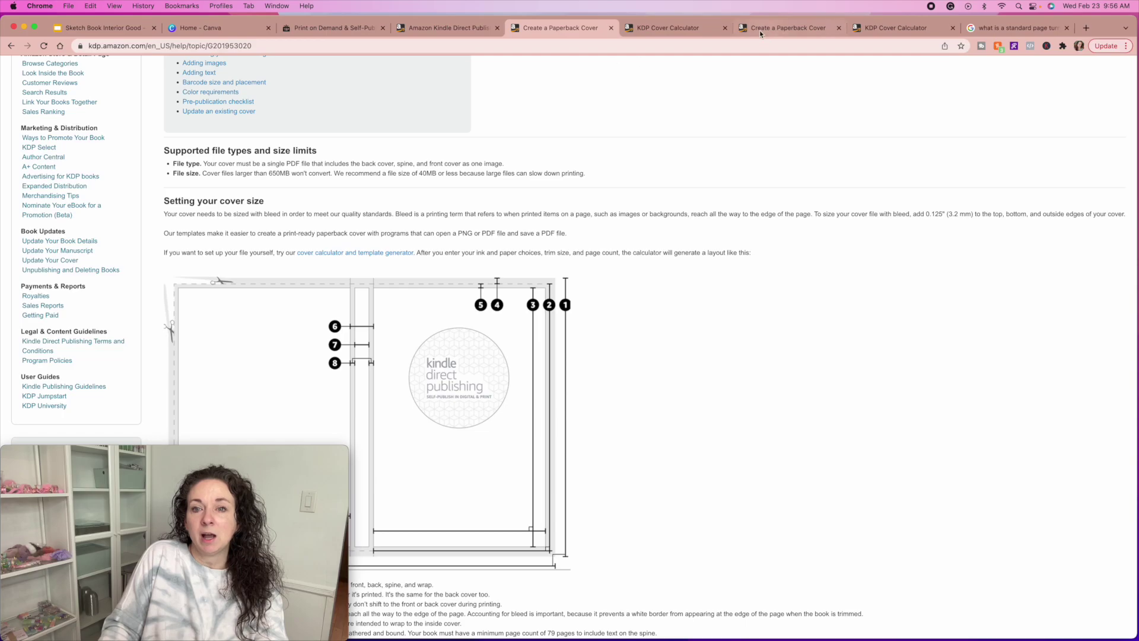
pyautogui.scroll(10, 398, 171)
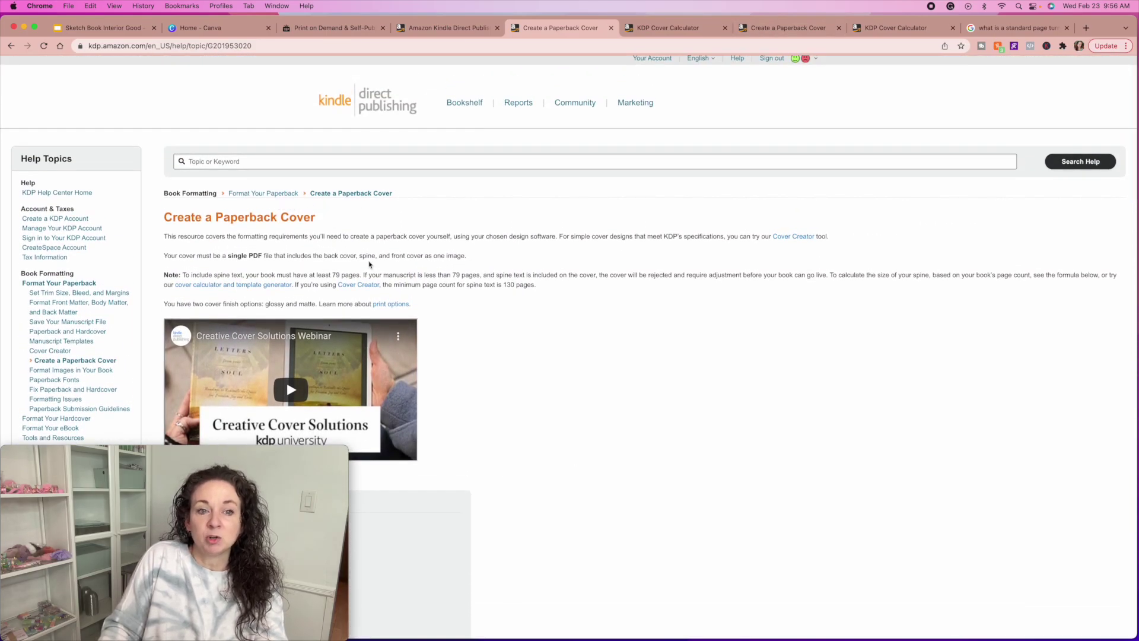
pyautogui.scroll(-7, 461, 312)
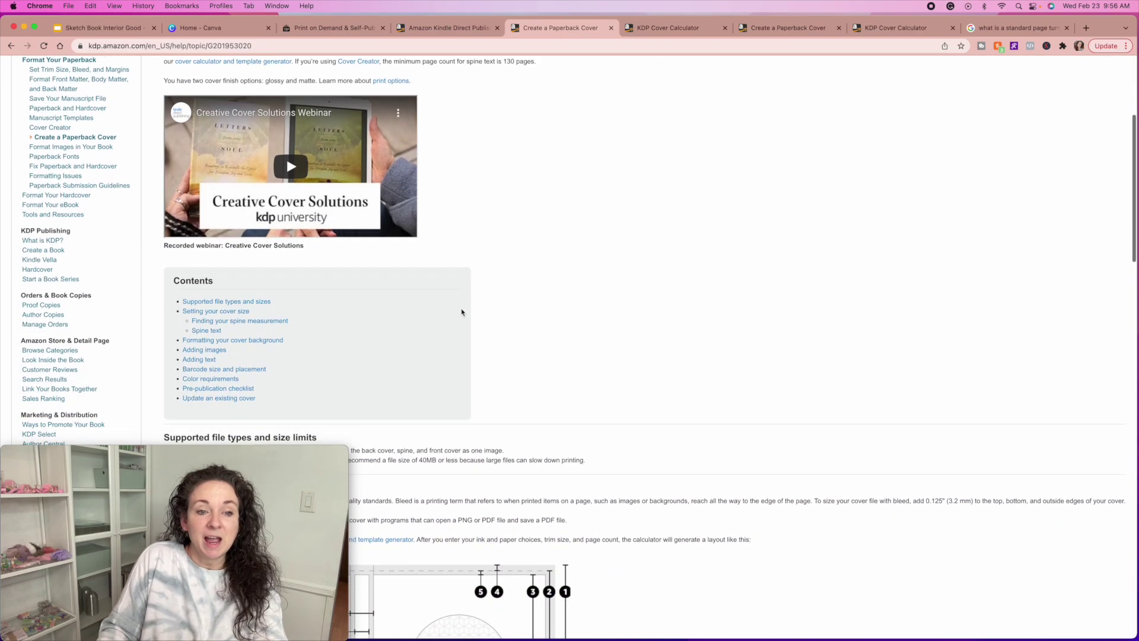
pyautogui.scroll(-1, 462, 312)
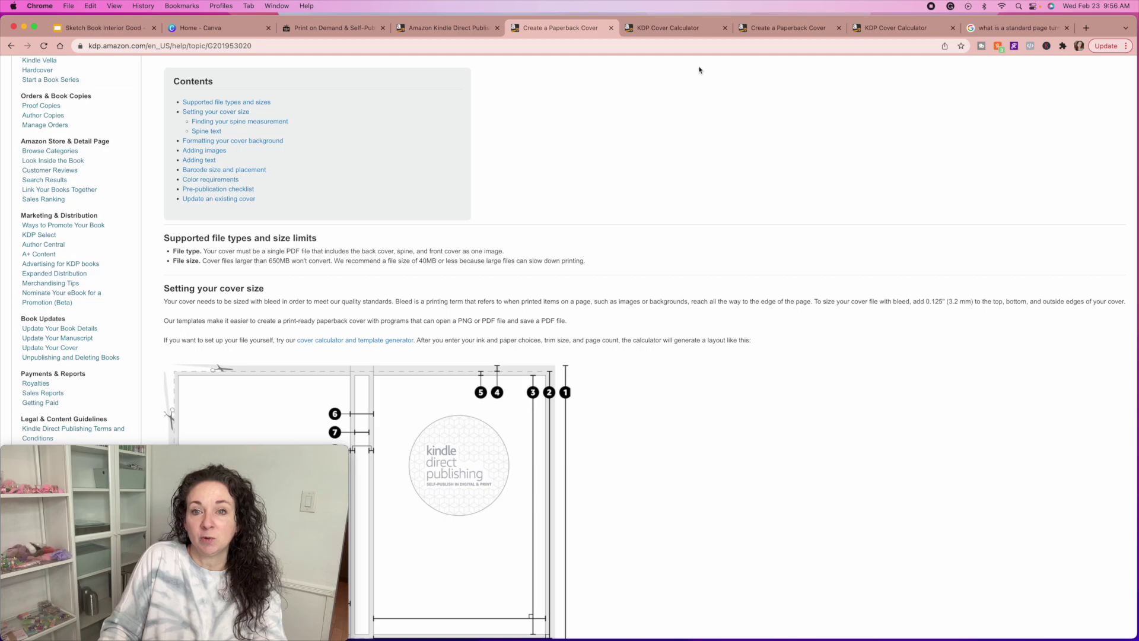
# Step: In the blank KDP cover calculator, set the binding type to Paperback and the interior type to Standard color
pyautogui.click(682, 27)
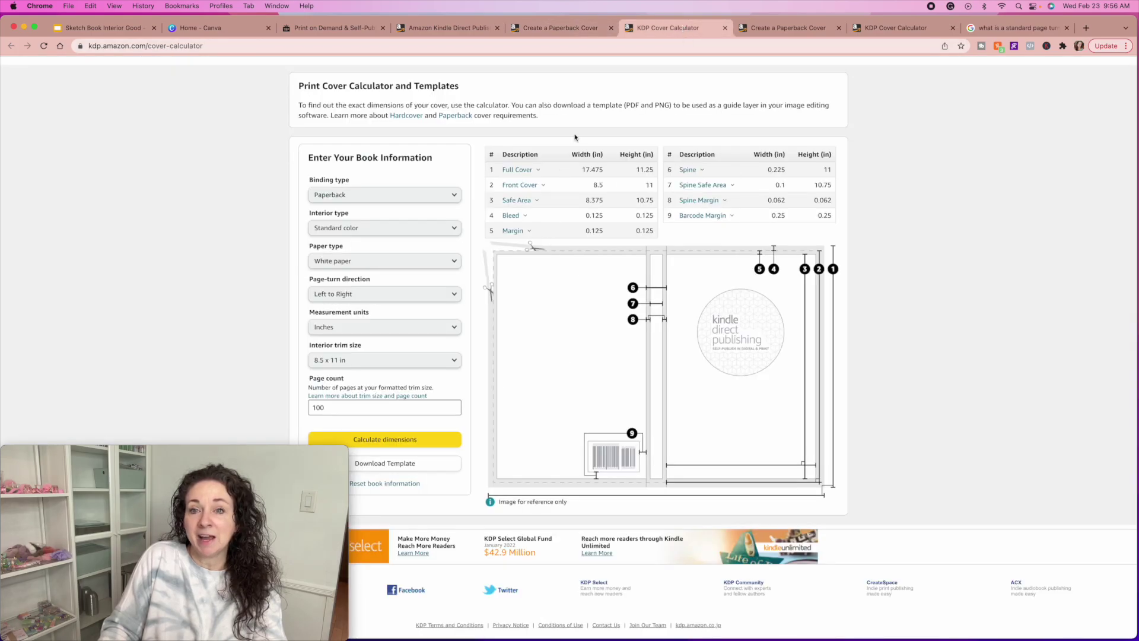
pyautogui.click(914, 29)
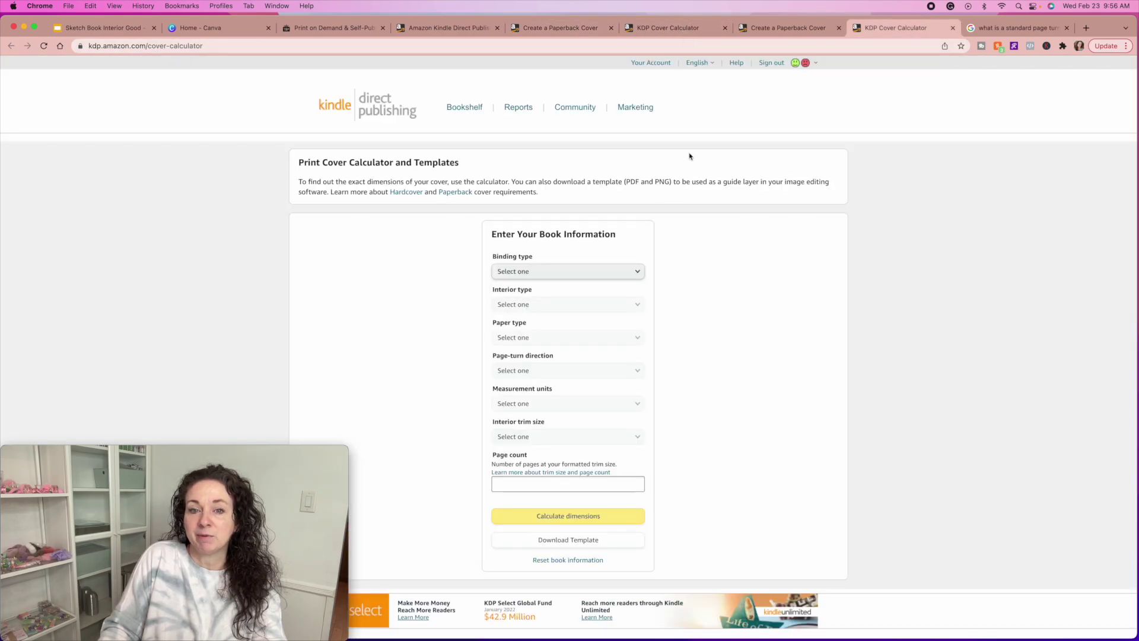
pyautogui.scroll(-2, 666, 366)
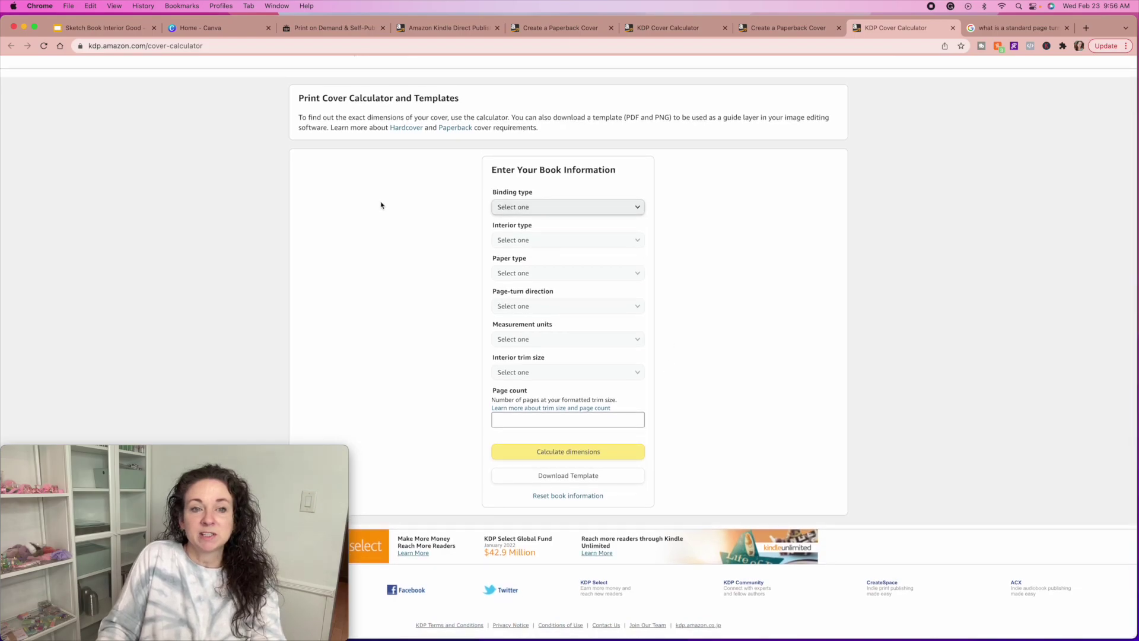
pyautogui.click(615, 209)
pyautogui.click(583, 220)
pyautogui.click(610, 242)
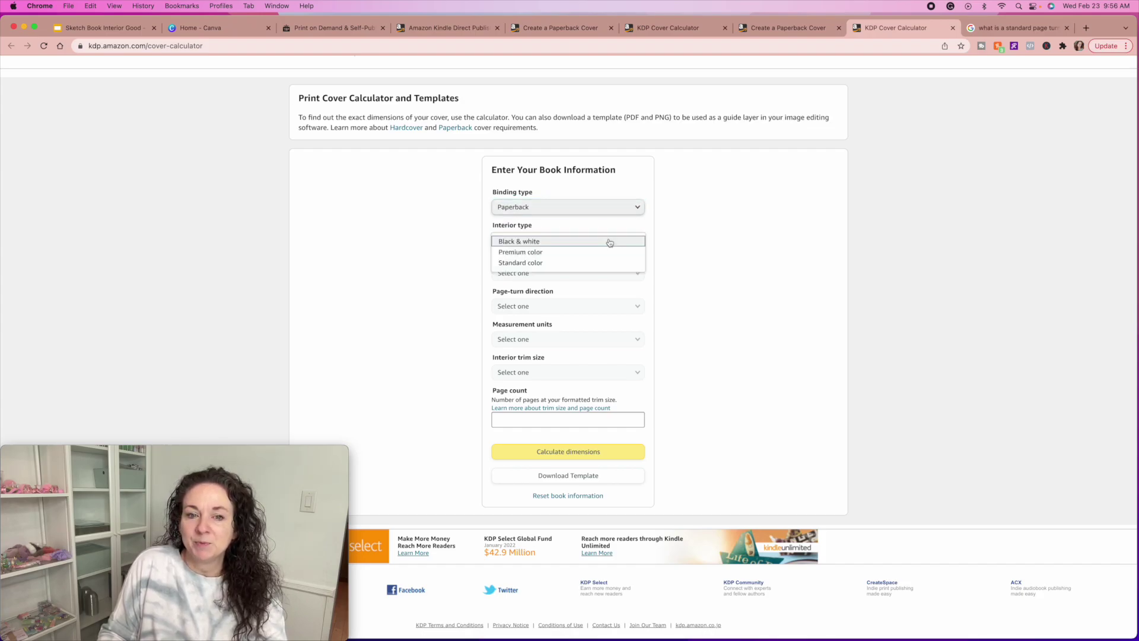
pyautogui.click(542, 263)
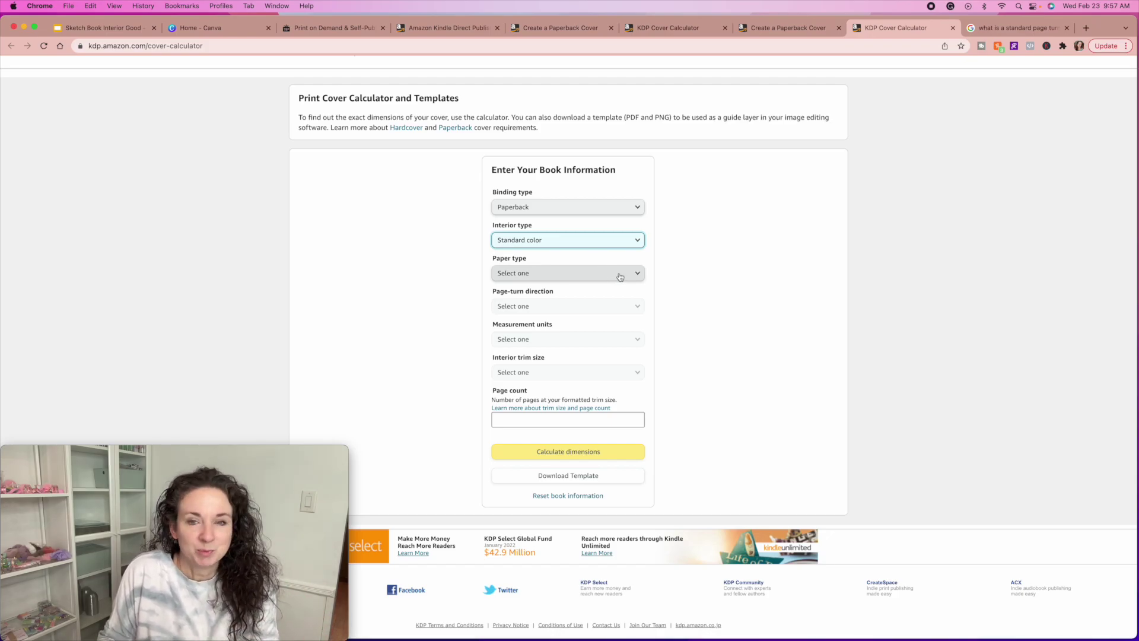
# Step: Set the paper type to White paper, page-turn direction to Left to Right and measurement units to Inches
pyautogui.click(591, 275)
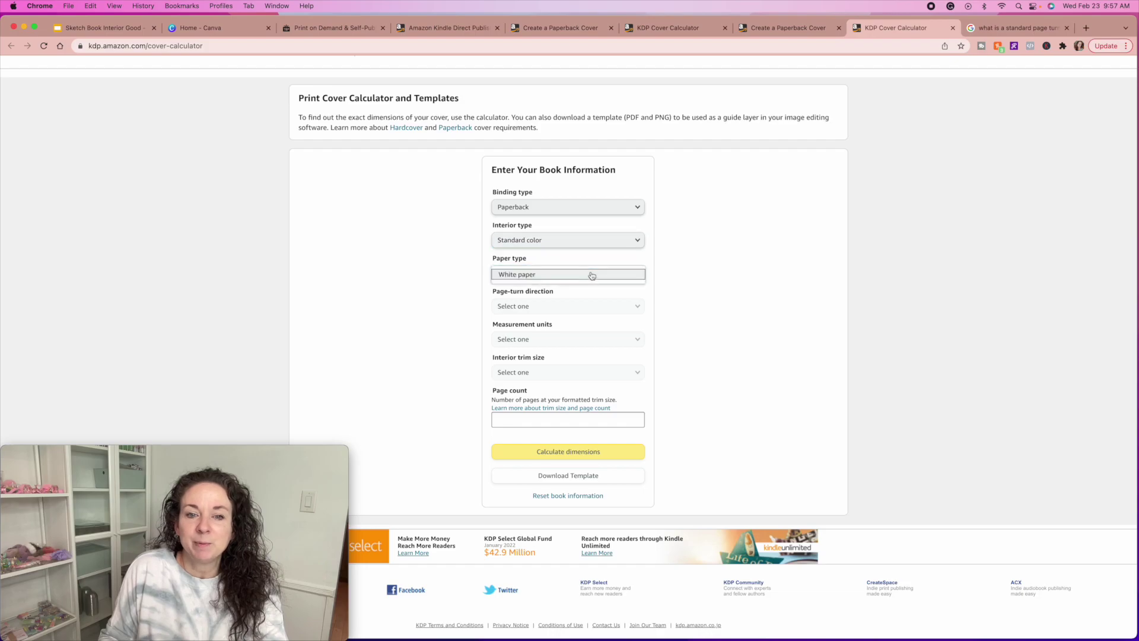
pyautogui.click(588, 275)
pyautogui.click(621, 307)
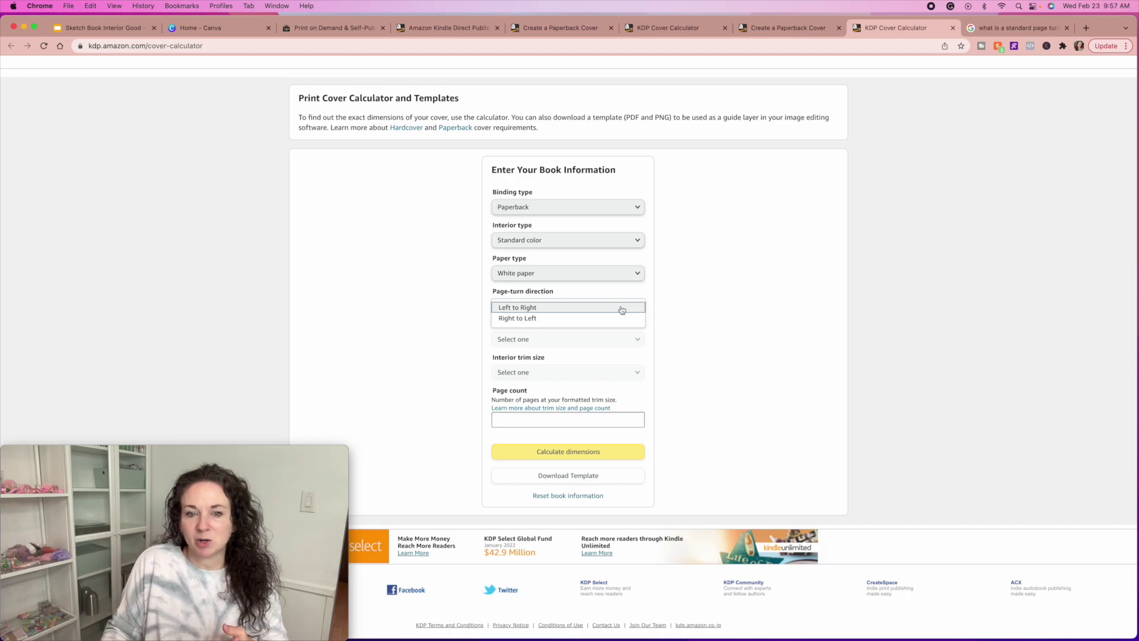
pyautogui.click(622, 308)
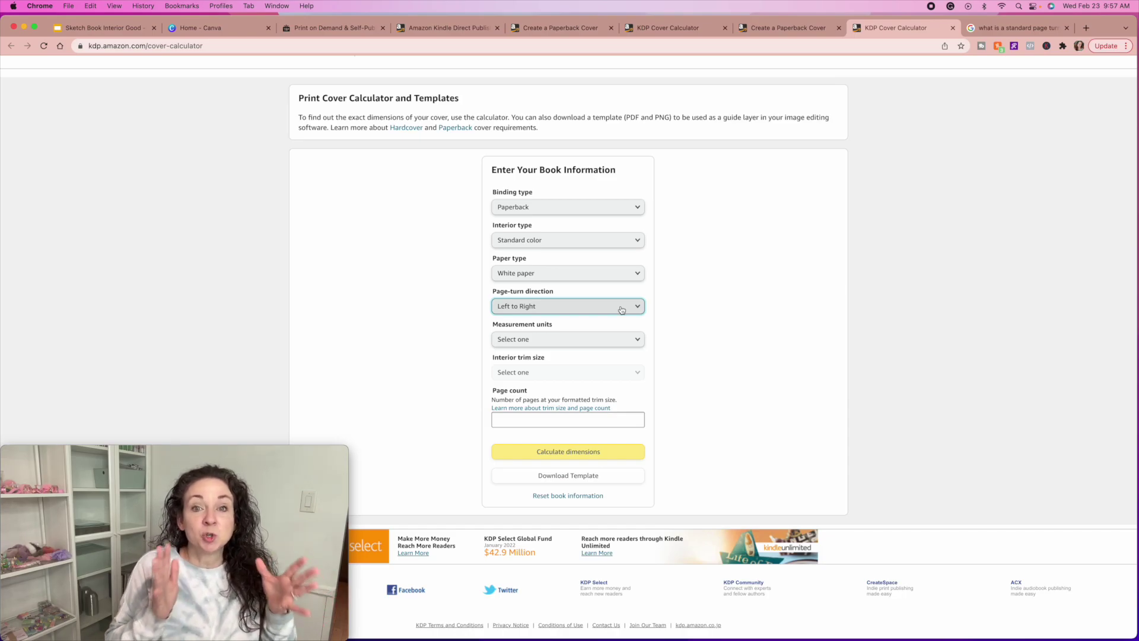
pyautogui.click(626, 339)
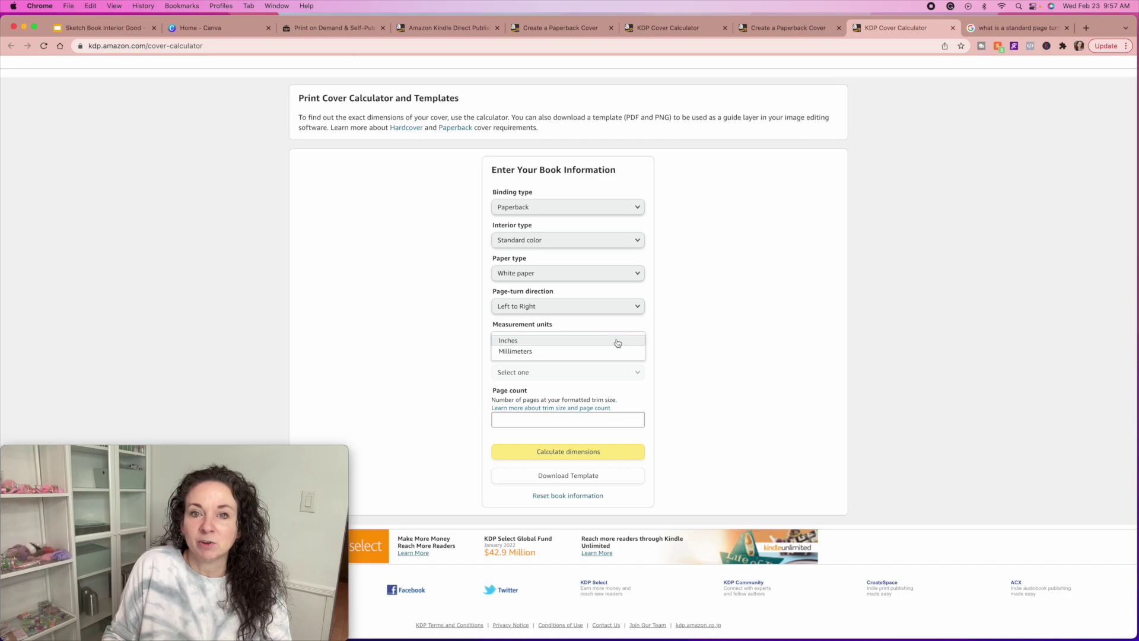
pyautogui.click(617, 341)
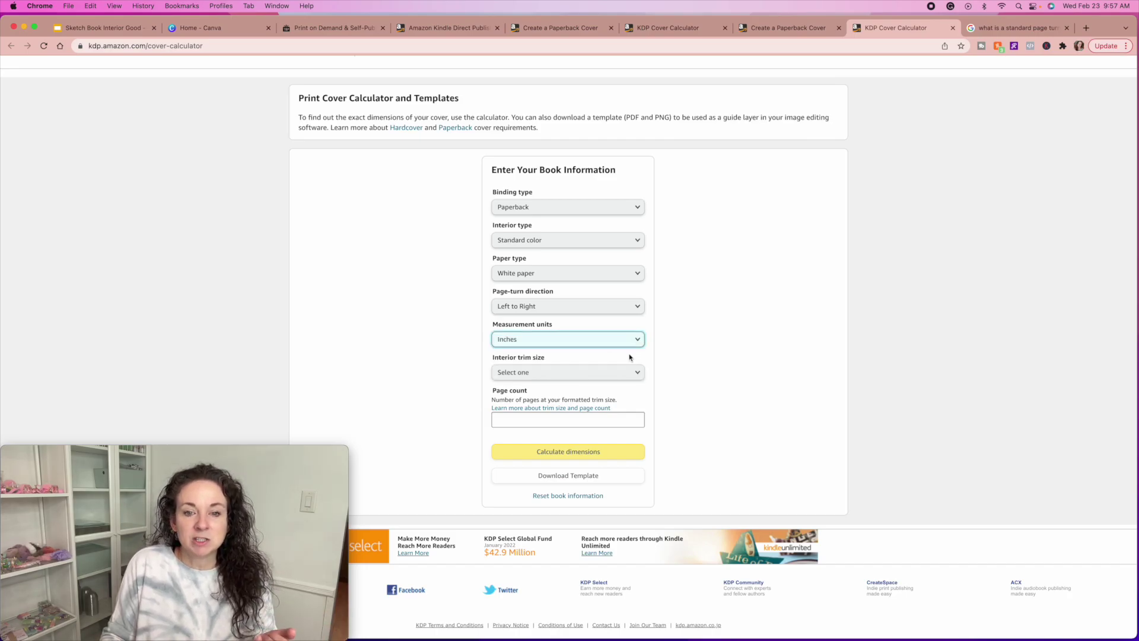
# Step: Choose the 8.5 x 11 in trim size with a page count of 60 and calculate the cover dimensions
pyautogui.click(636, 373)
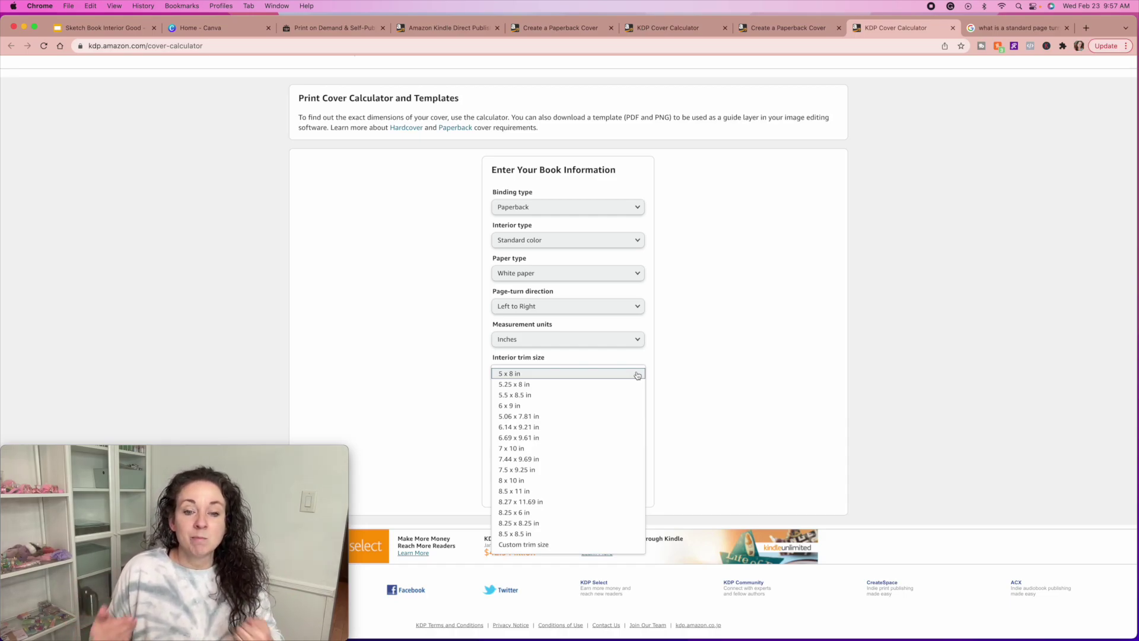
pyautogui.click(602, 492)
pyautogui.click(577, 420)
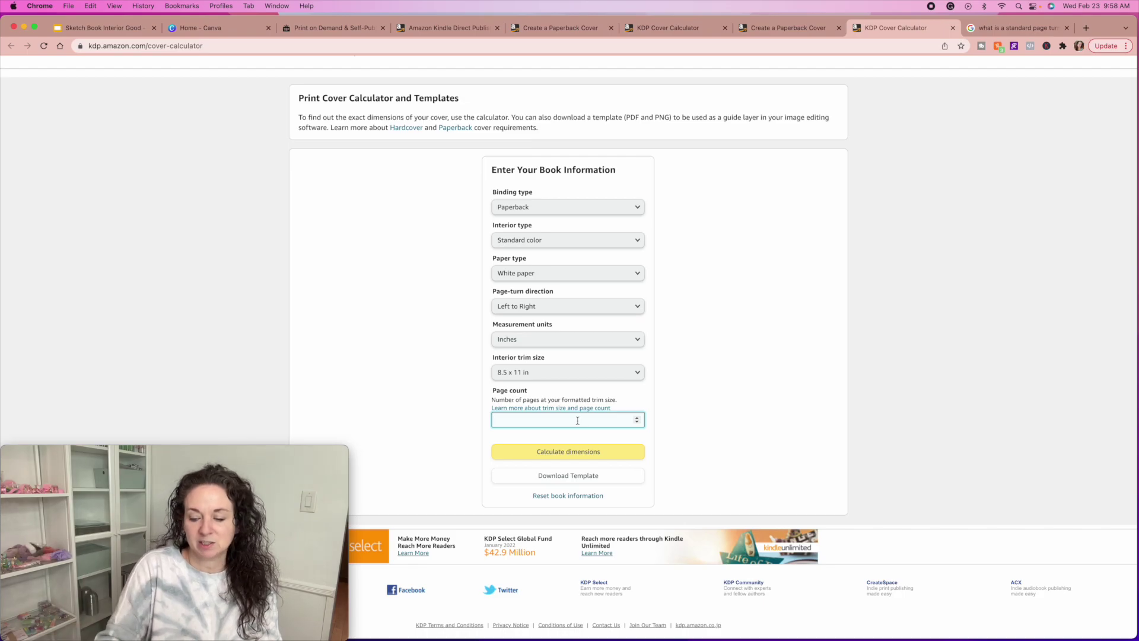
pyautogui.click(582, 453)
pyautogui.scroll(-1, 561, 431)
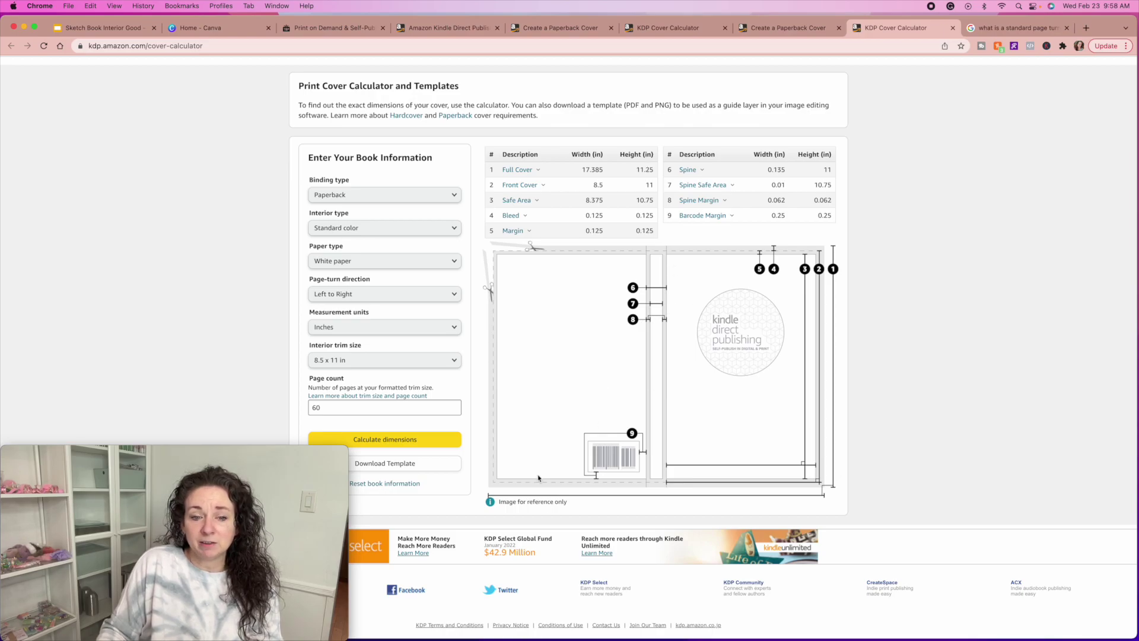
# Step: Download the calculated paperback cover template and look through the Downloads folder
pyautogui.click(392, 467)
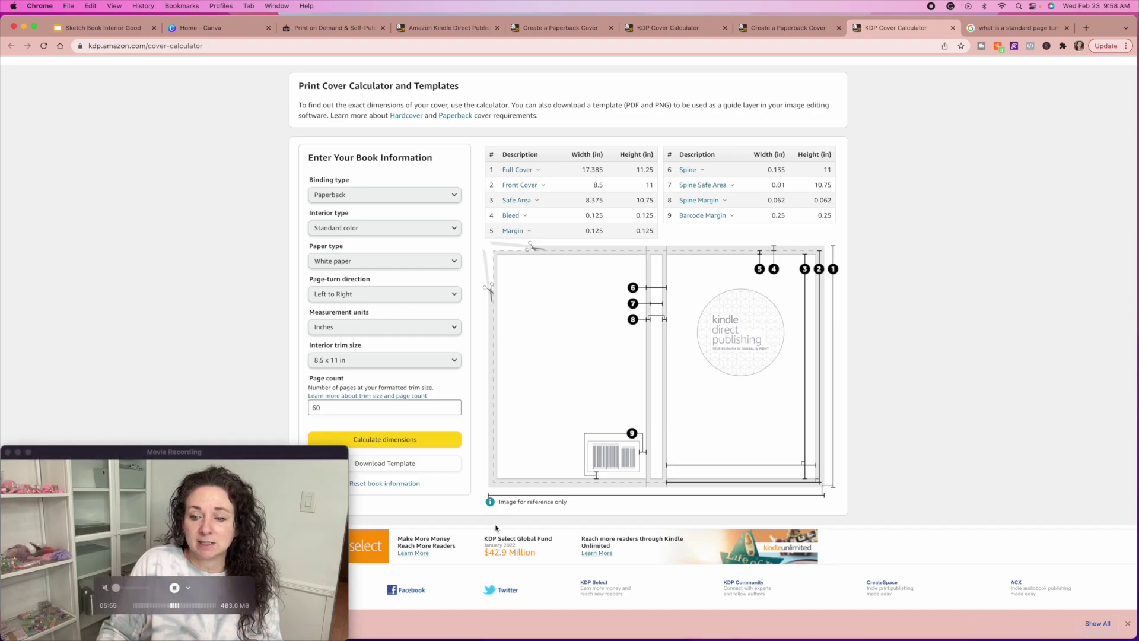
pyautogui.click(980, 611)
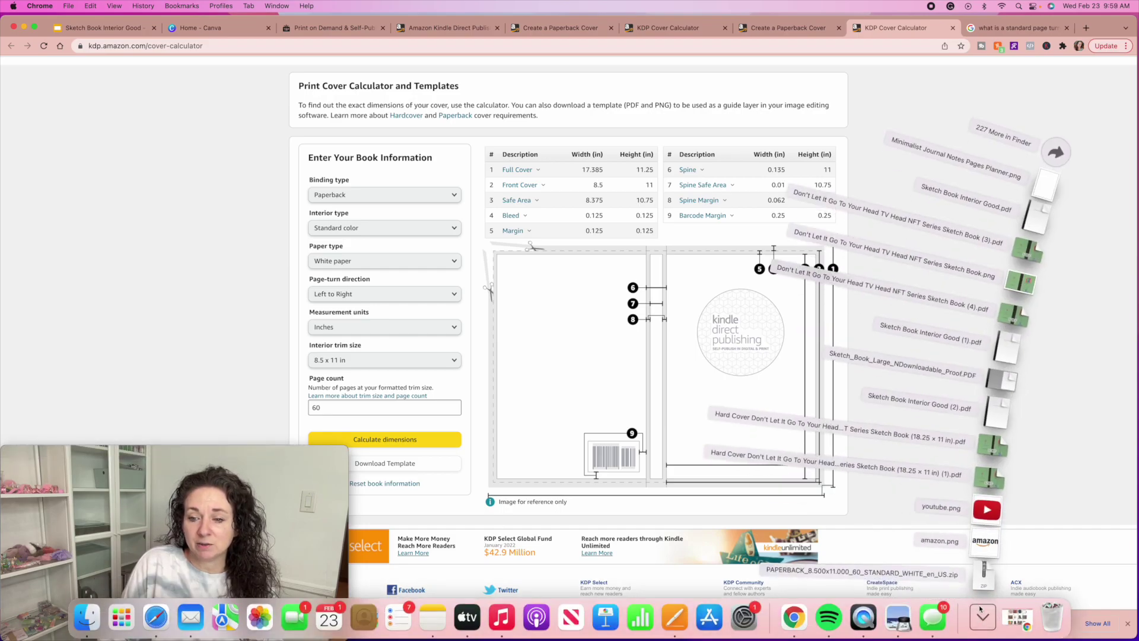
pyautogui.click(1056, 152)
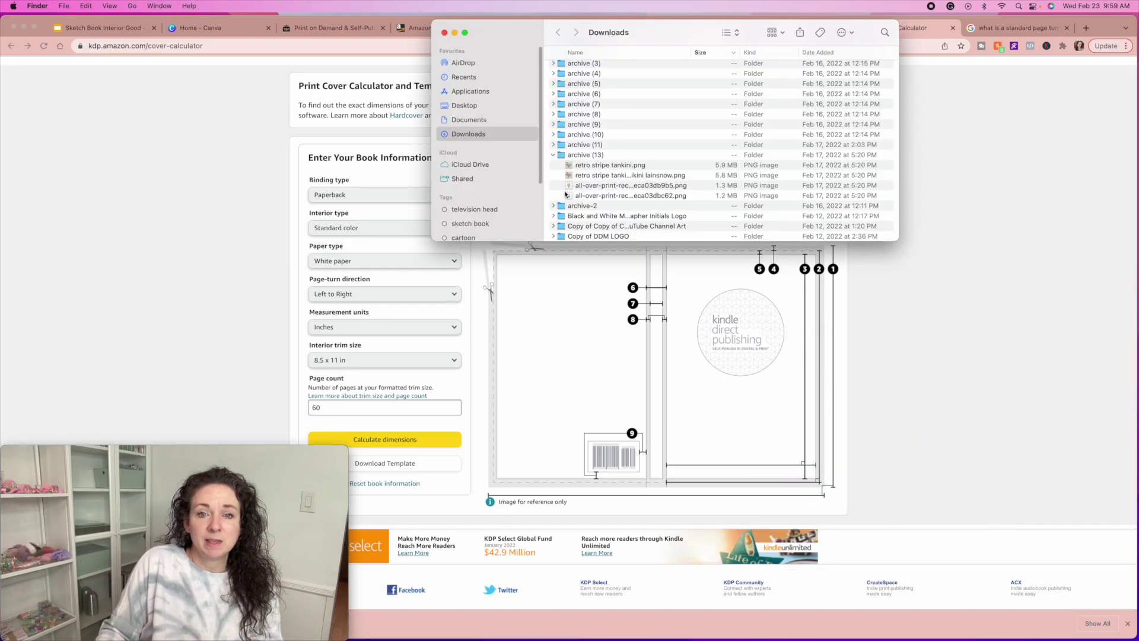
pyautogui.click(444, 32)
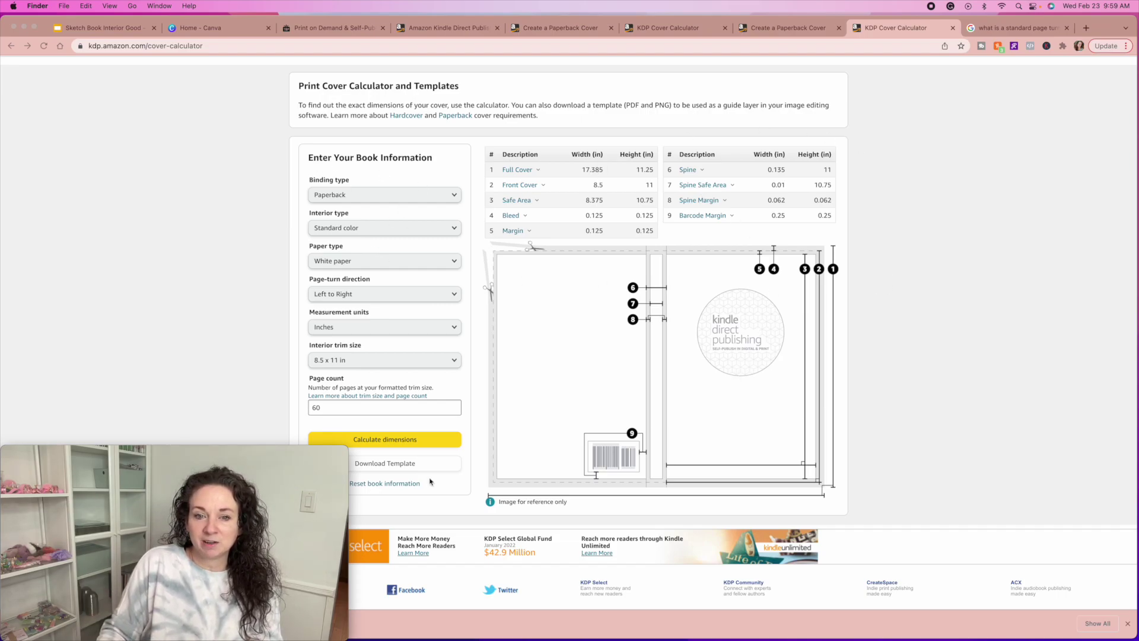
# Step: Switch to Canva and create a custom-size design 17.475 in wide and 11.25 in high, using the 100-page calculator's full cover dimensions
pyautogui.click(217, 31)
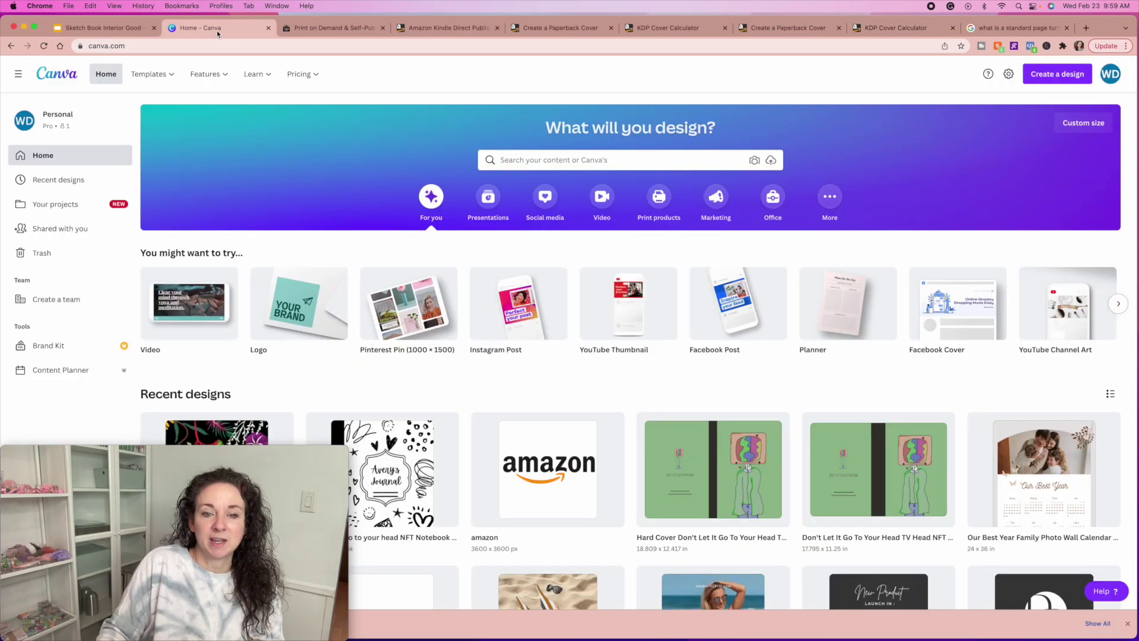
pyautogui.scroll(-2, 555, 352)
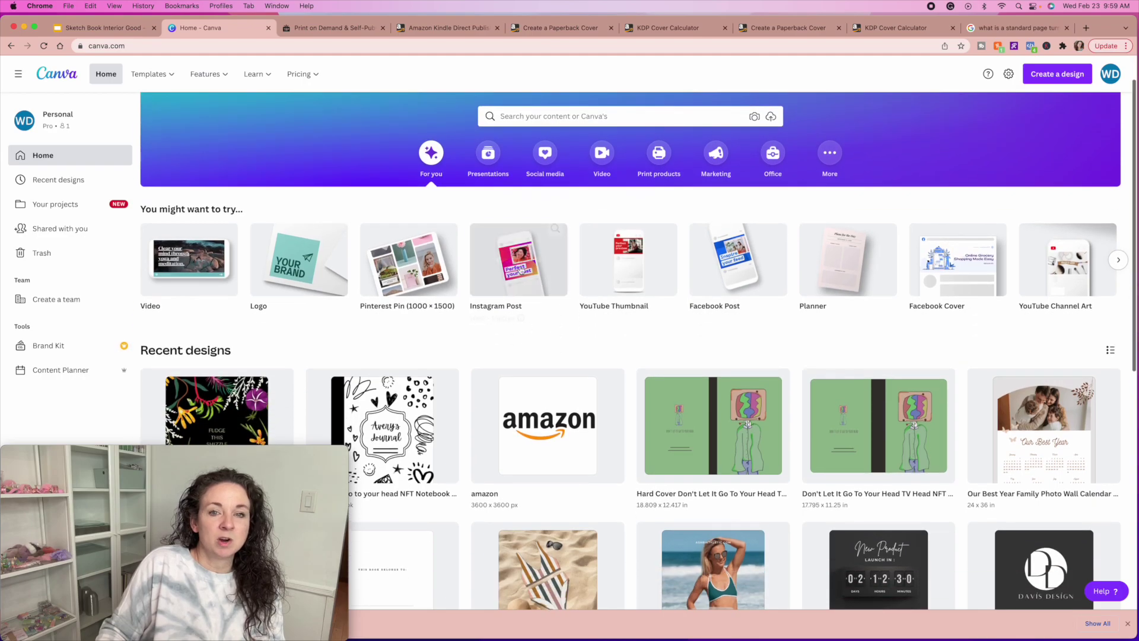
pyautogui.scroll(3, 771, 225)
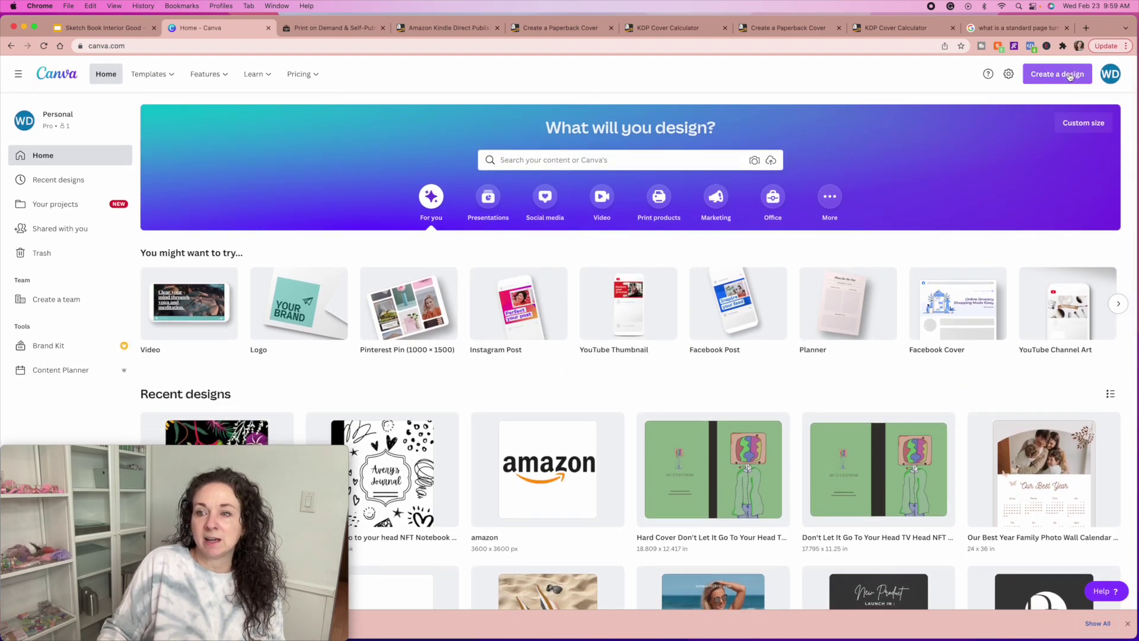
pyautogui.click(1057, 75)
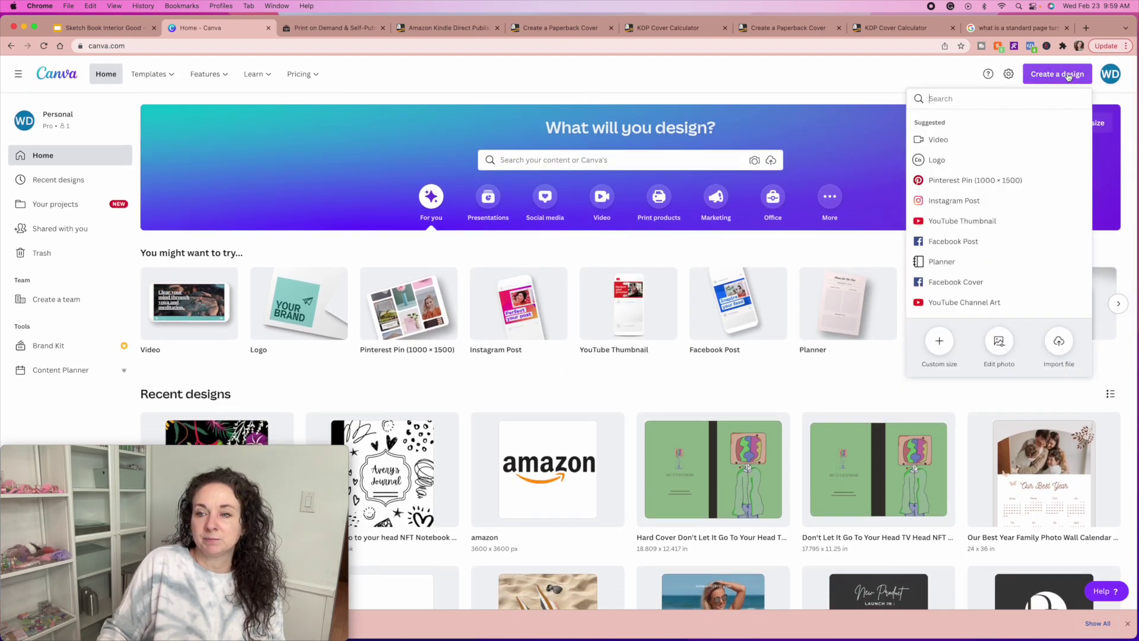
pyautogui.click(943, 341)
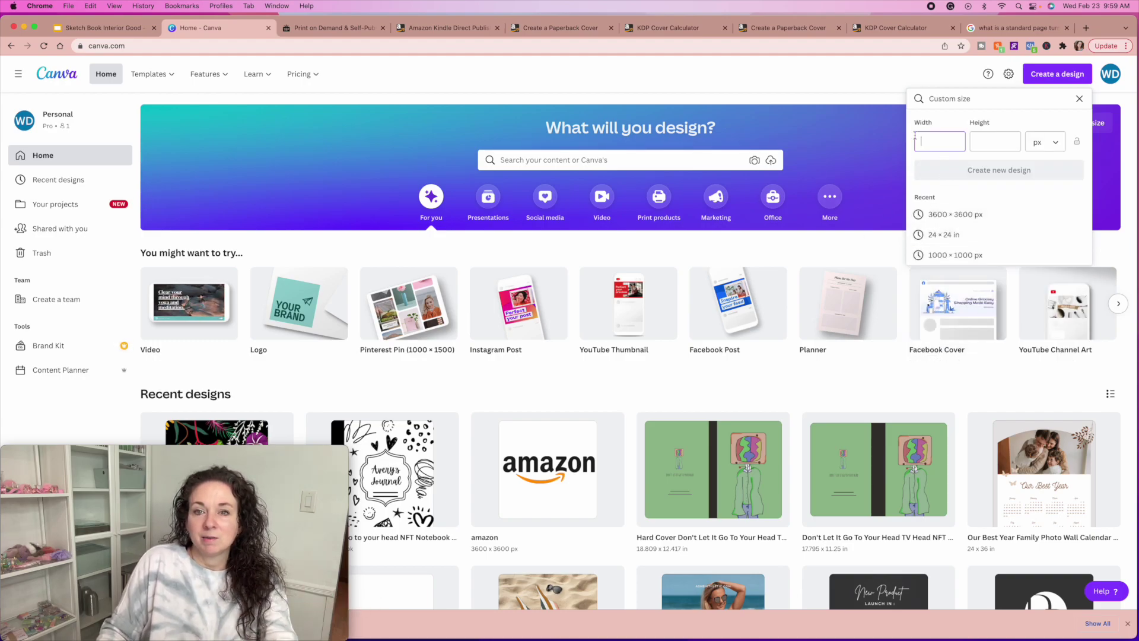
pyautogui.click(663, 28)
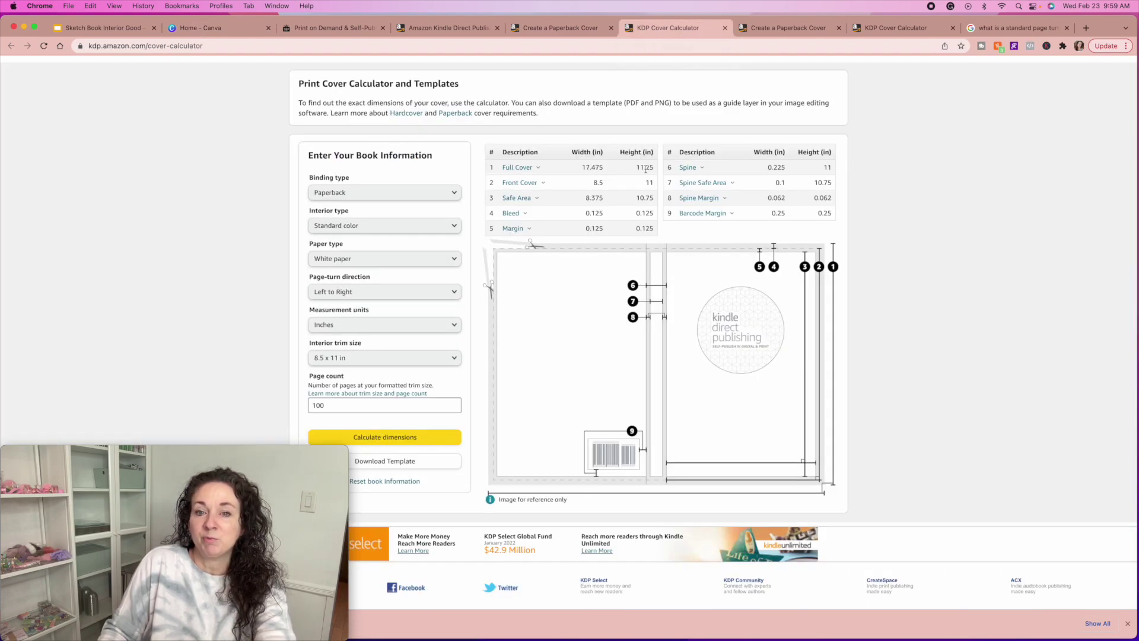
pyautogui.click(196, 28)
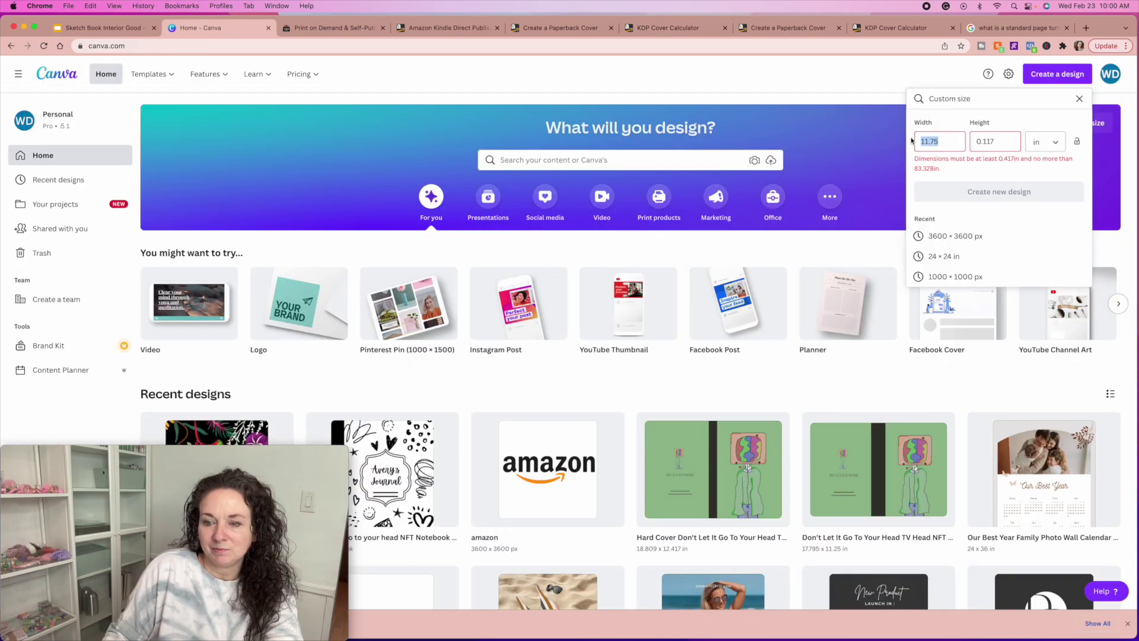
pyautogui.write('.475')
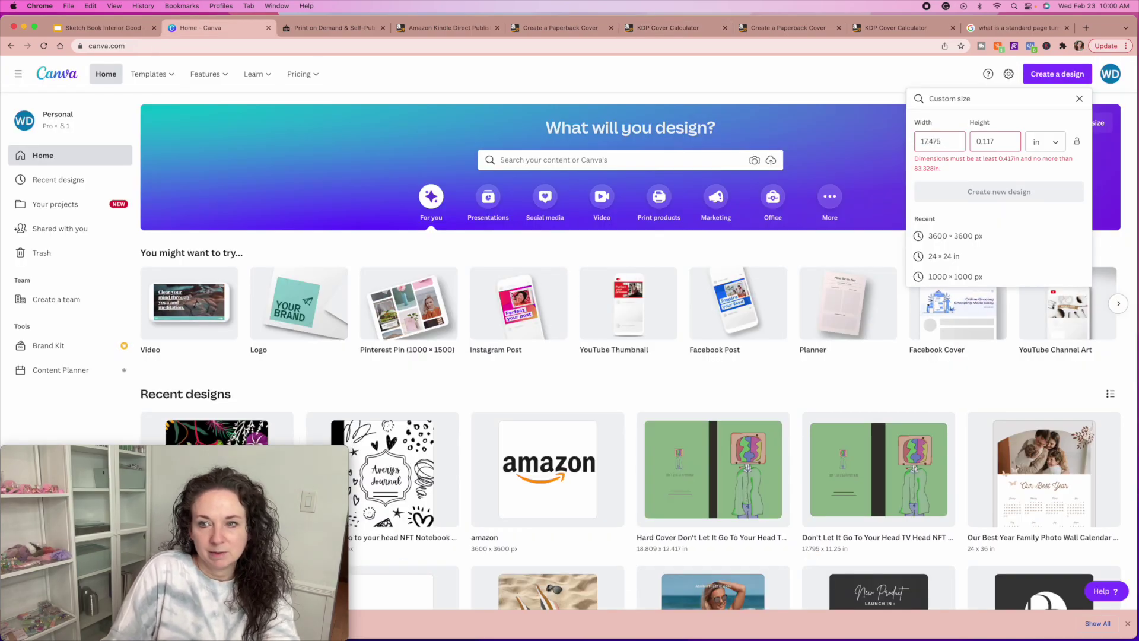
pyautogui.press('Tab')
pyautogui.write('11.25')
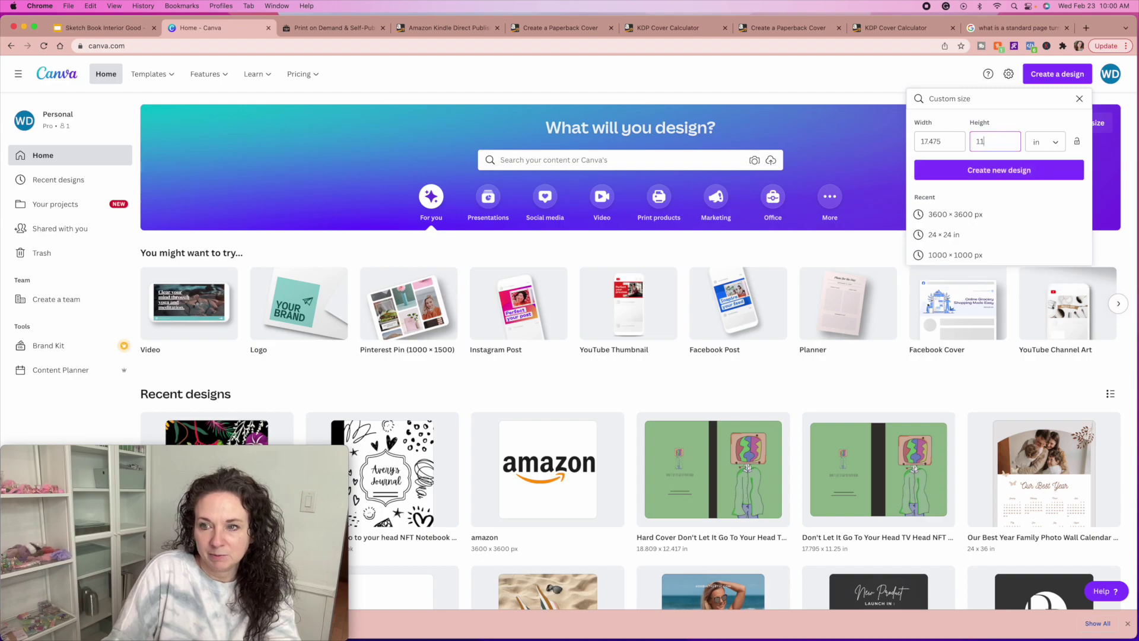
pyautogui.click(986, 171)
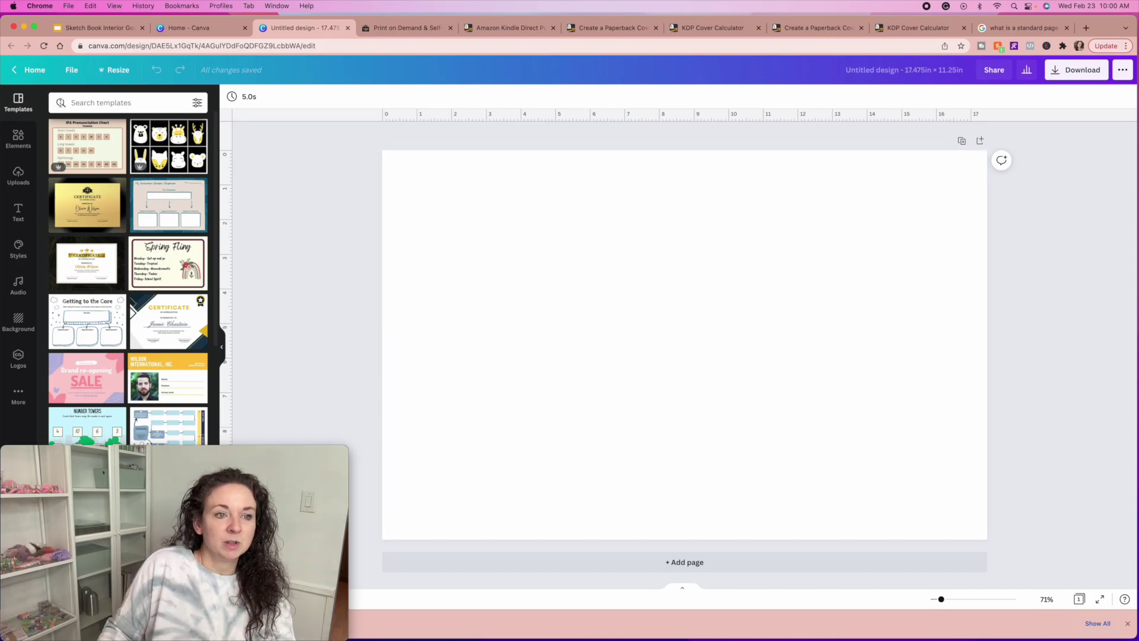
# Step: Upload the PNG cover template from the PAPERBACK_8.500x11.00 folder in Downloads
pyautogui.click(18, 174)
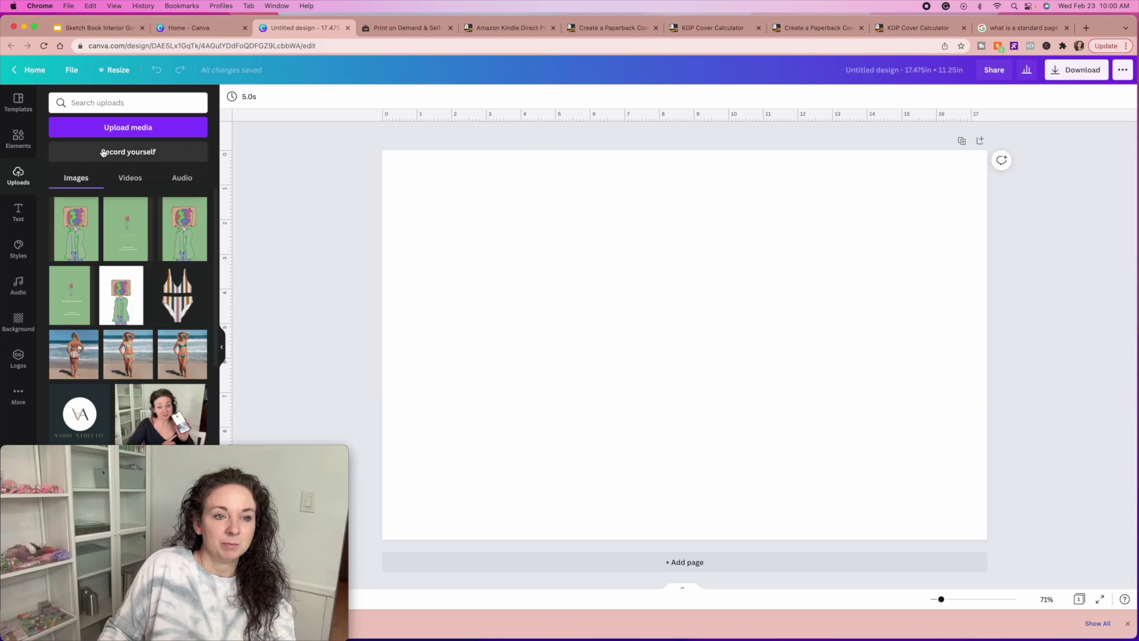
pyautogui.click(117, 131)
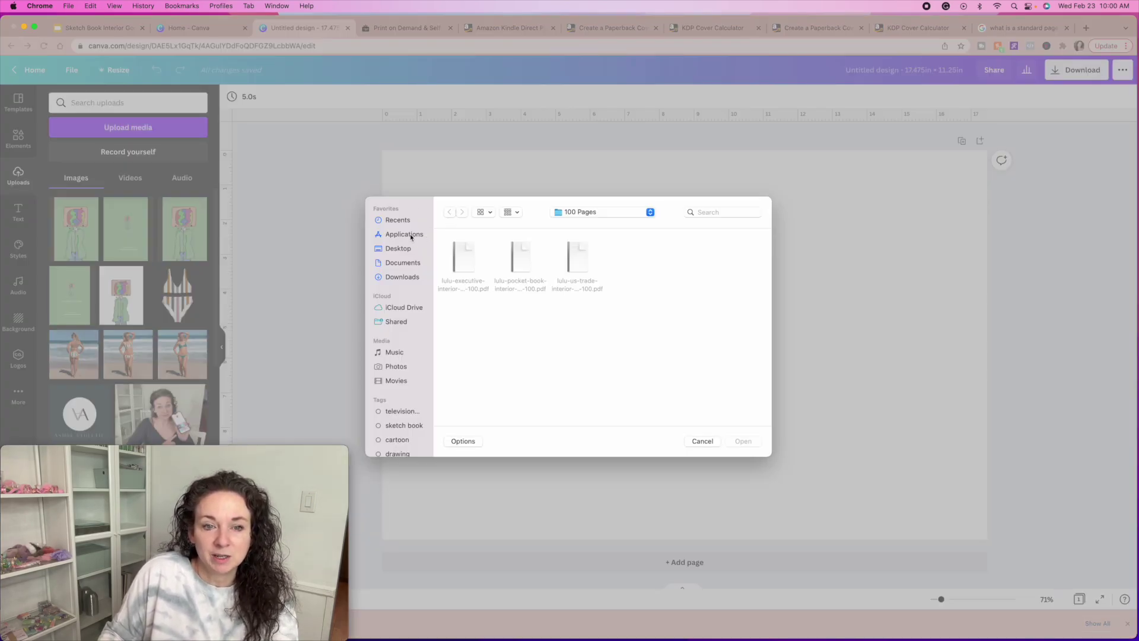
pyautogui.click(403, 278)
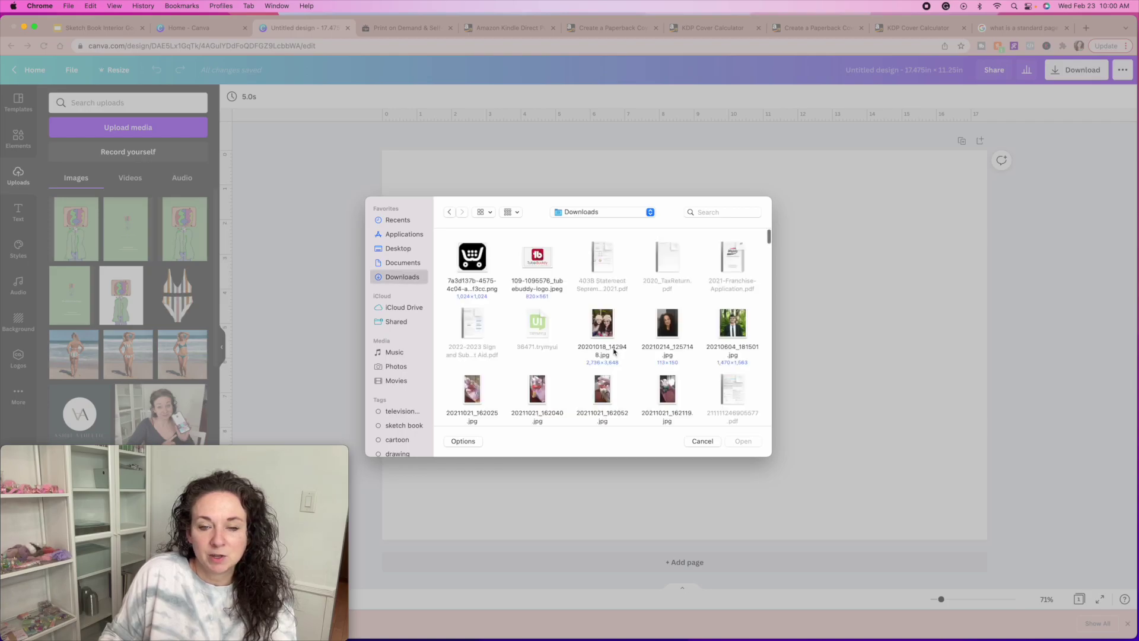
pyautogui.scroll(-5, 620, 354)
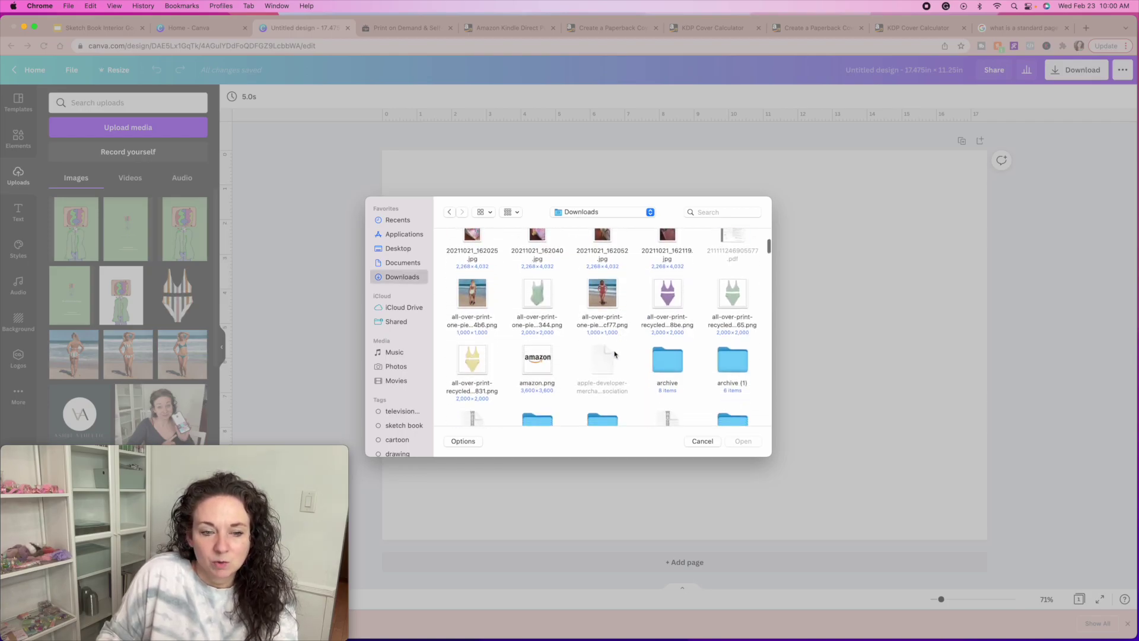
pyautogui.moveTo(205, 445)
pyautogui.mouseDown()
pyautogui.moveTo(525, 398)
pyautogui.moveTo(428, 424)
pyautogui.moveTo(201, 442)
pyautogui.mouseUp()
pyautogui.scroll(-5, 539, 370)
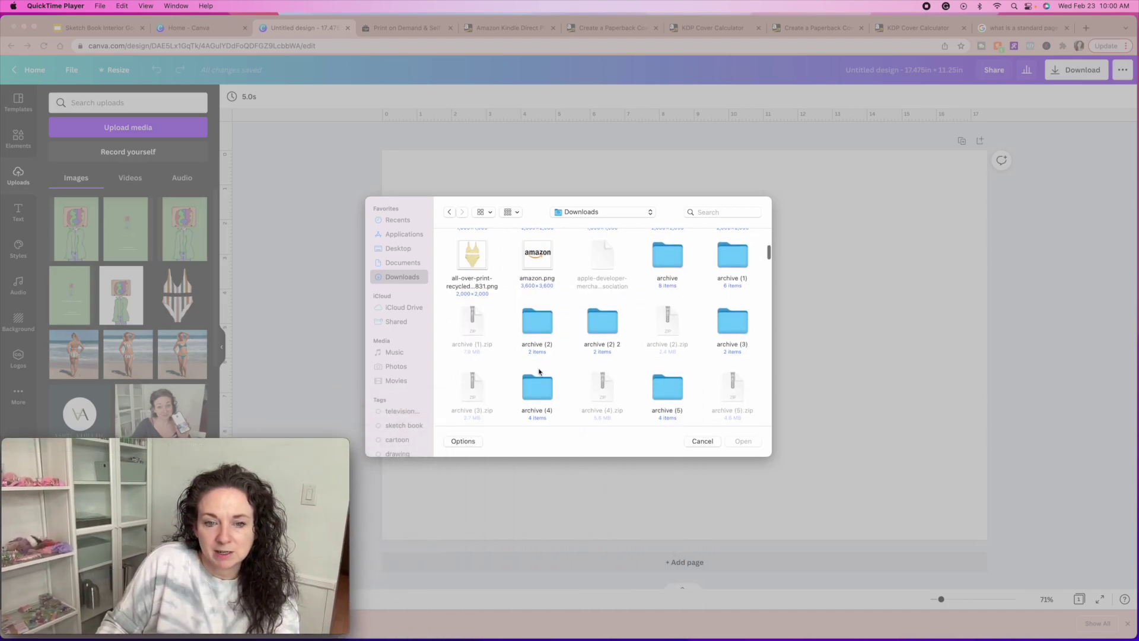
pyautogui.scroll(-10, 539, 370)
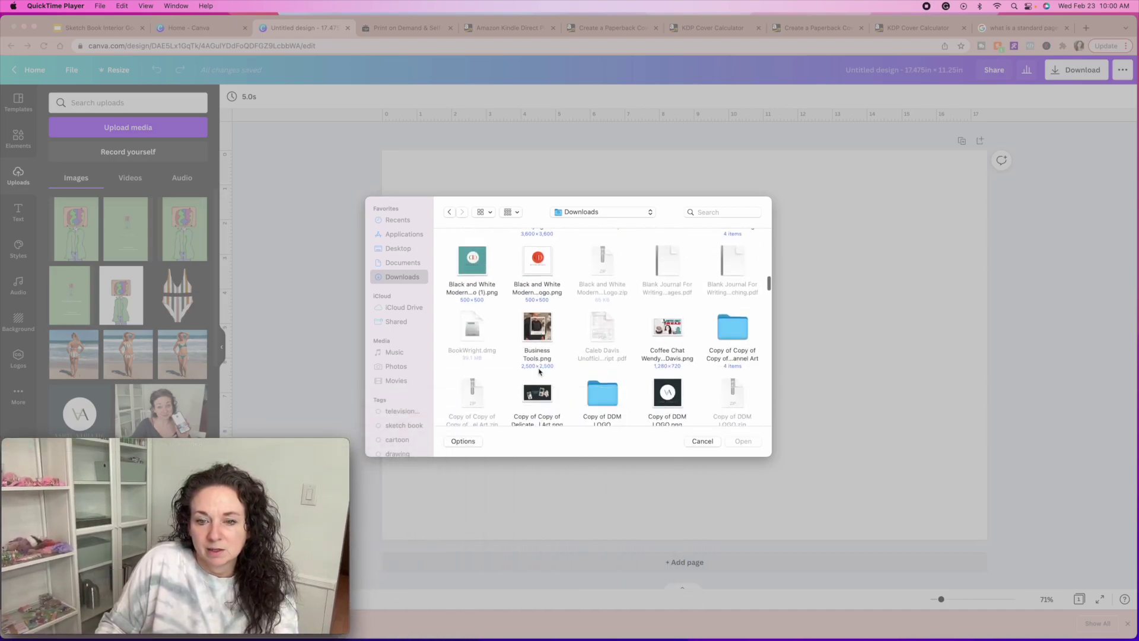
pyautogui.scroll(-10, 538, 371)
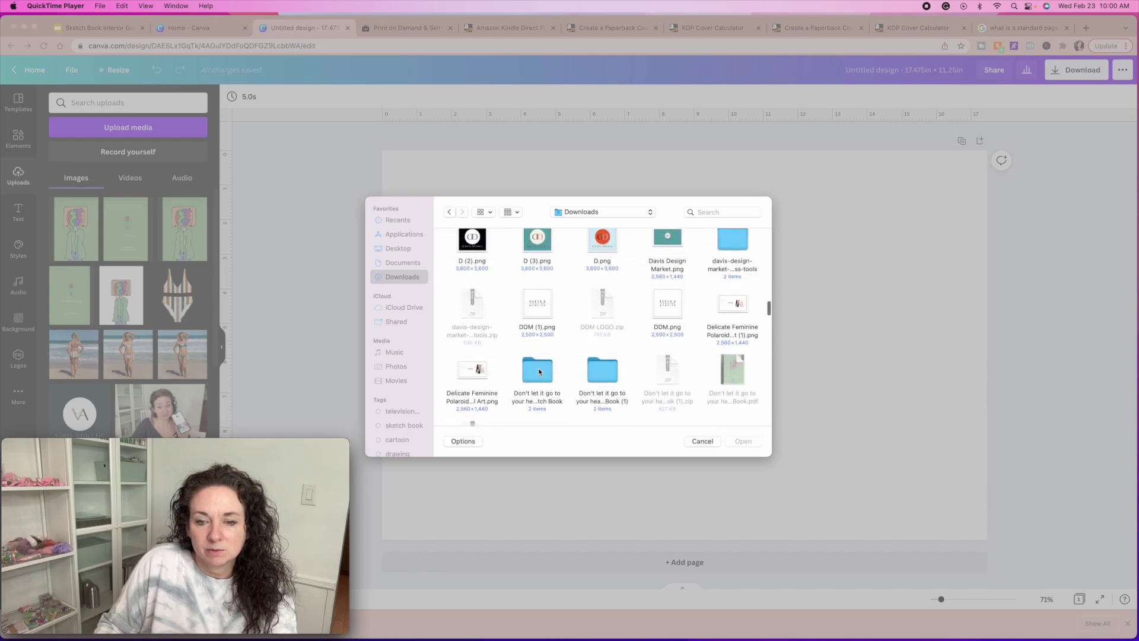
pyautogui.scroll(-10, 539, 372)
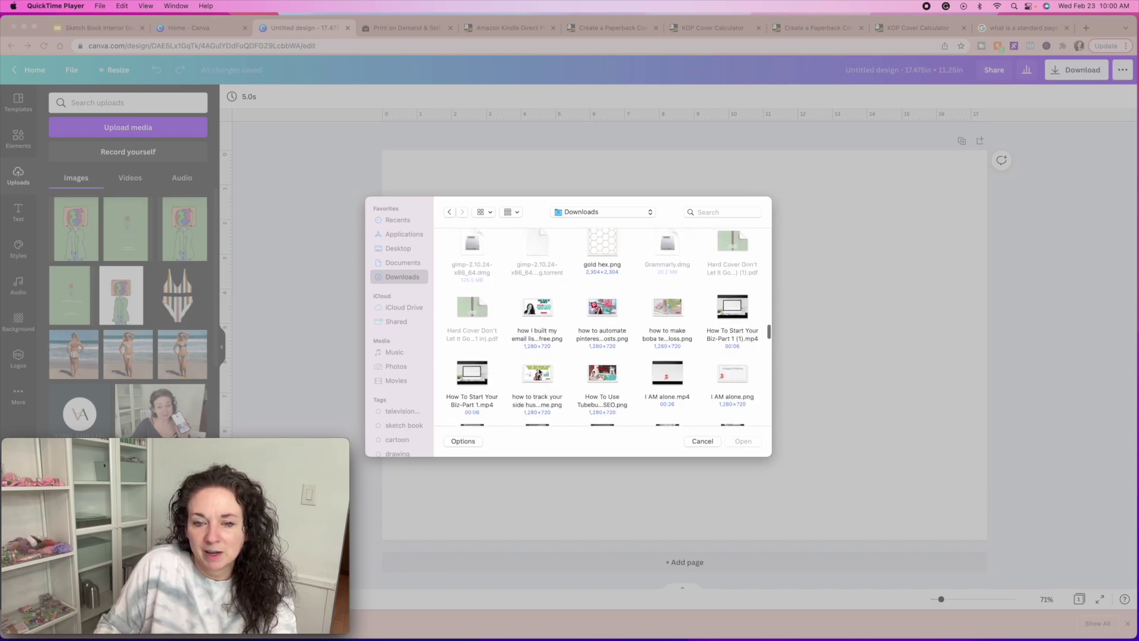
pyautogui.scroll(-10, 538, 370)
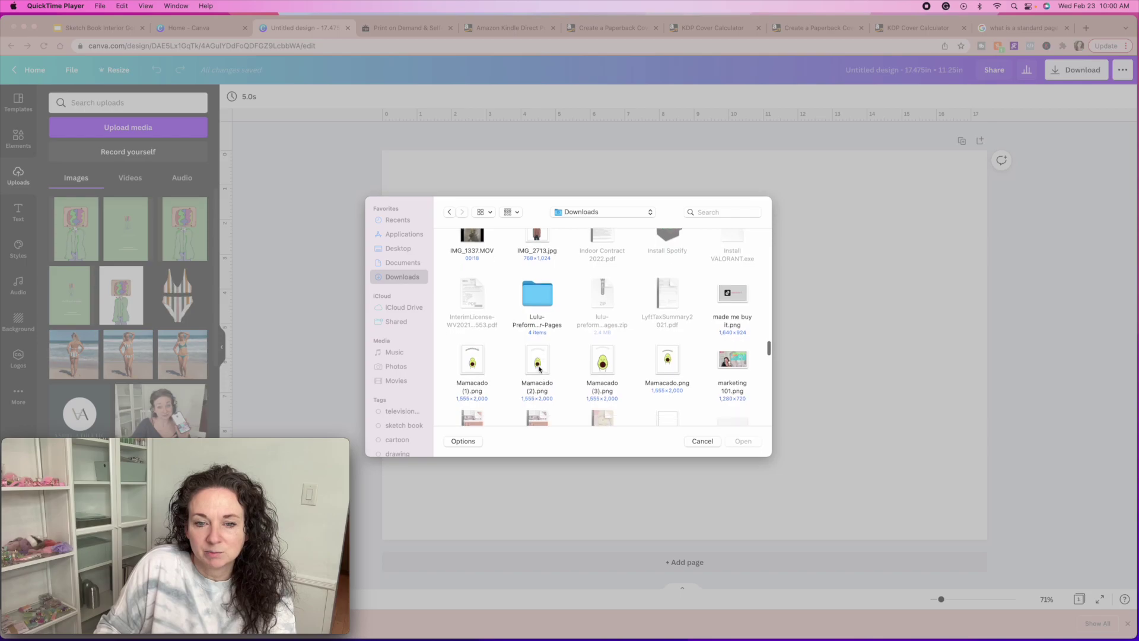
pyautogui.scroll(-3, 539, 369)
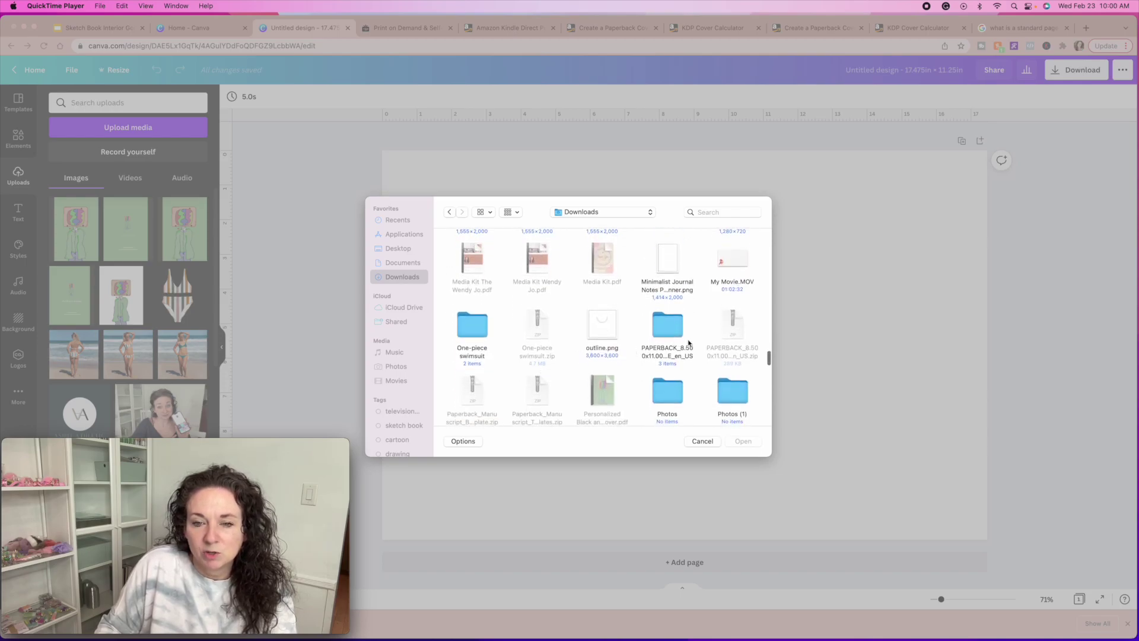
pyautogui.click(667, 332)
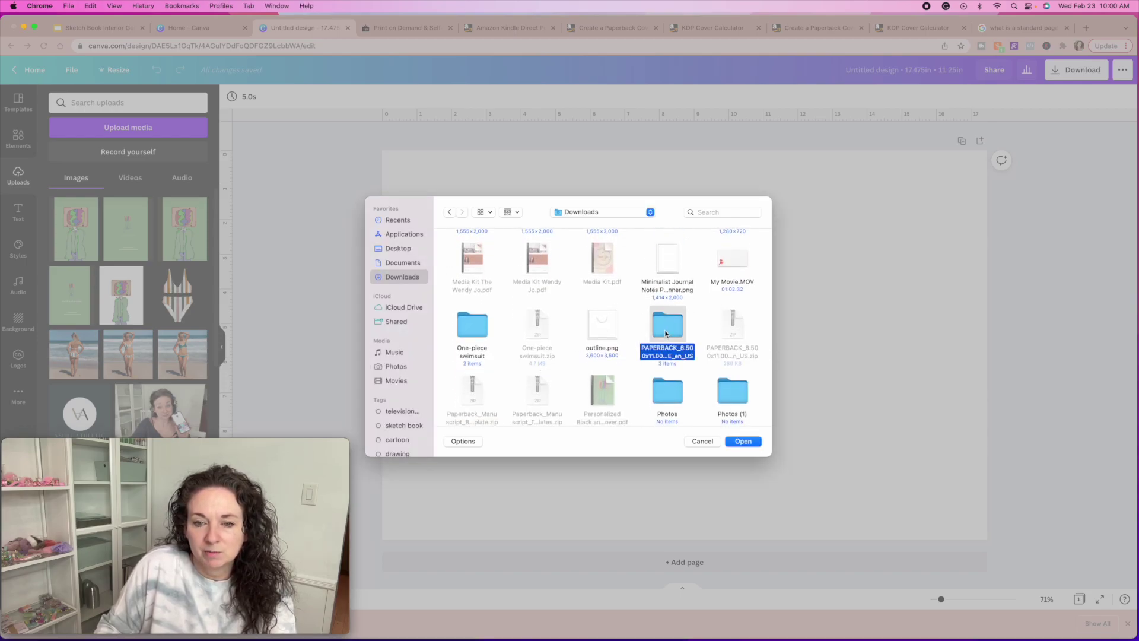
pyautogui.doubleClick(668, 330)
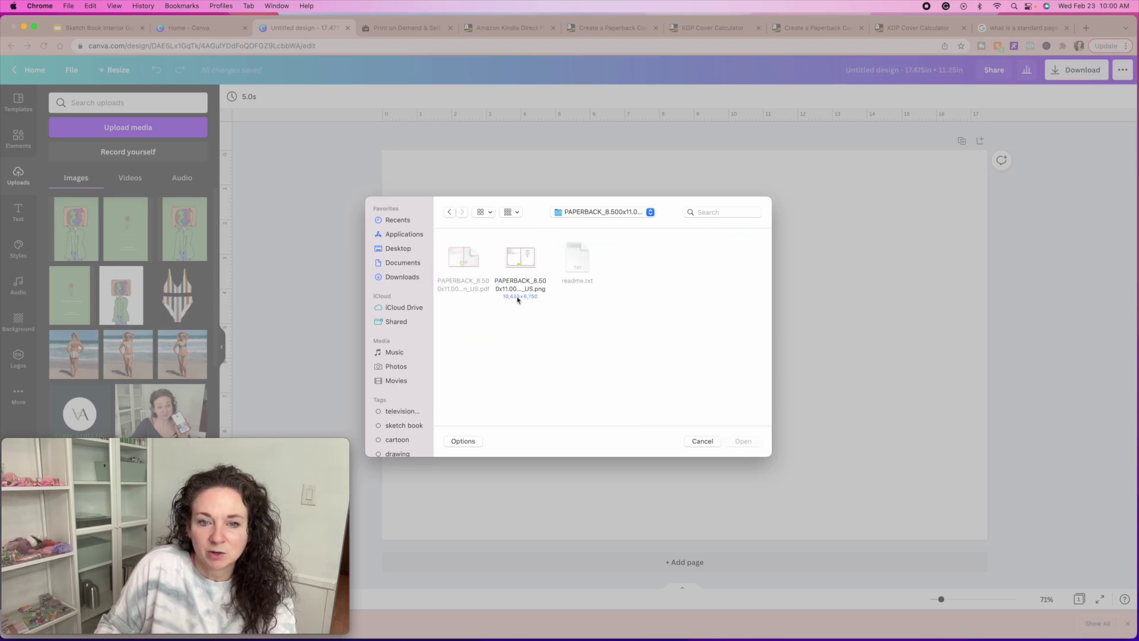
pyautogui.click(516, 265)
pyautogui.click(743, 442)
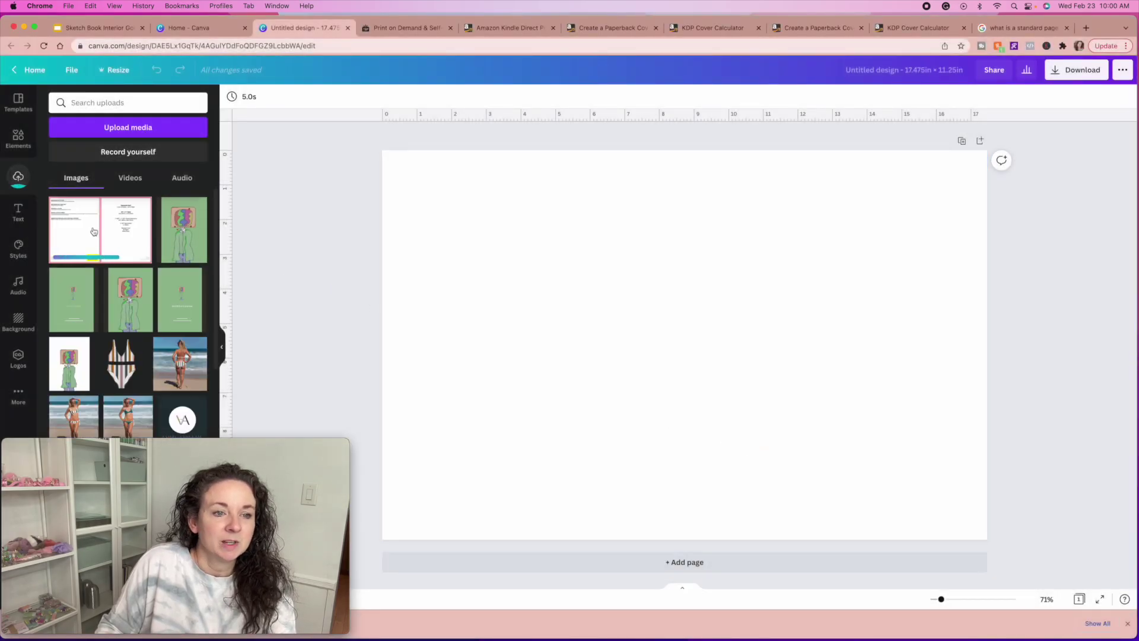
# Step: Place the uploaded cover template on the page, align it to the upper-left corner and enlarge it to fill the page
pyautogui.click(93, 232)
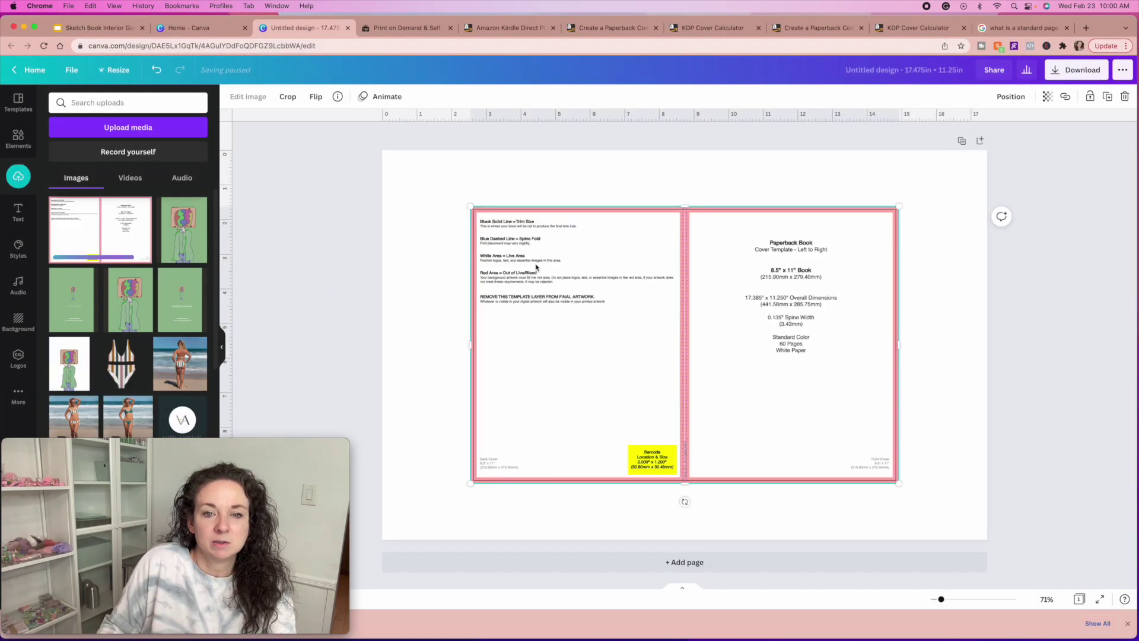
pyautogui.moveTo(515, 259); pyautogui.dragTo(449, 203)
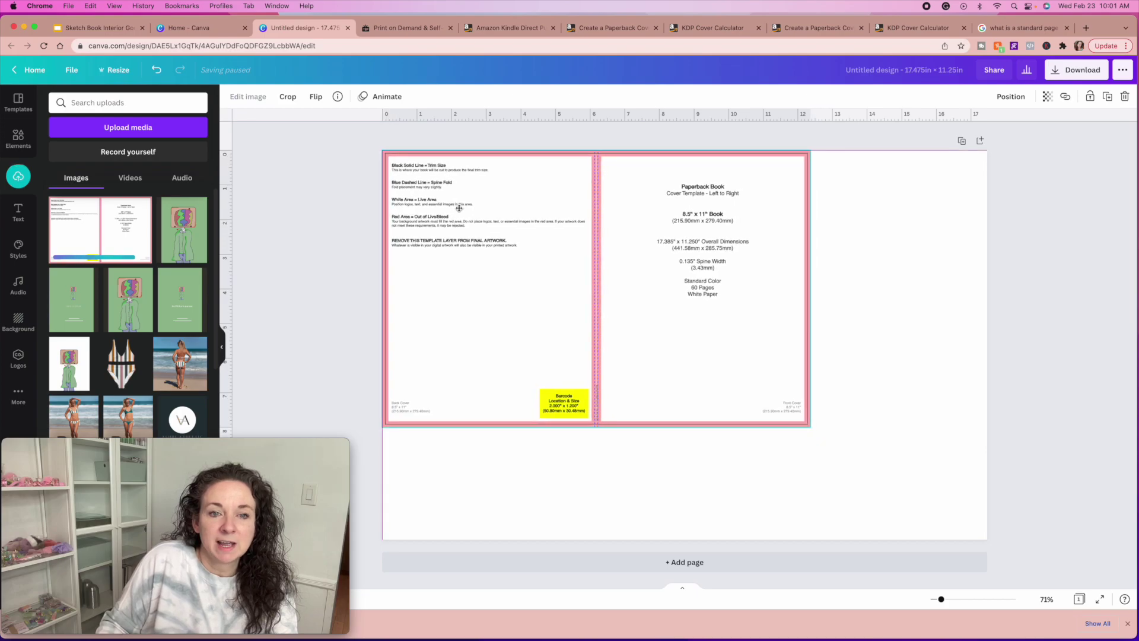
pyautogui.moveTo(810, 427); pyautogui.dragTo(990, 530)
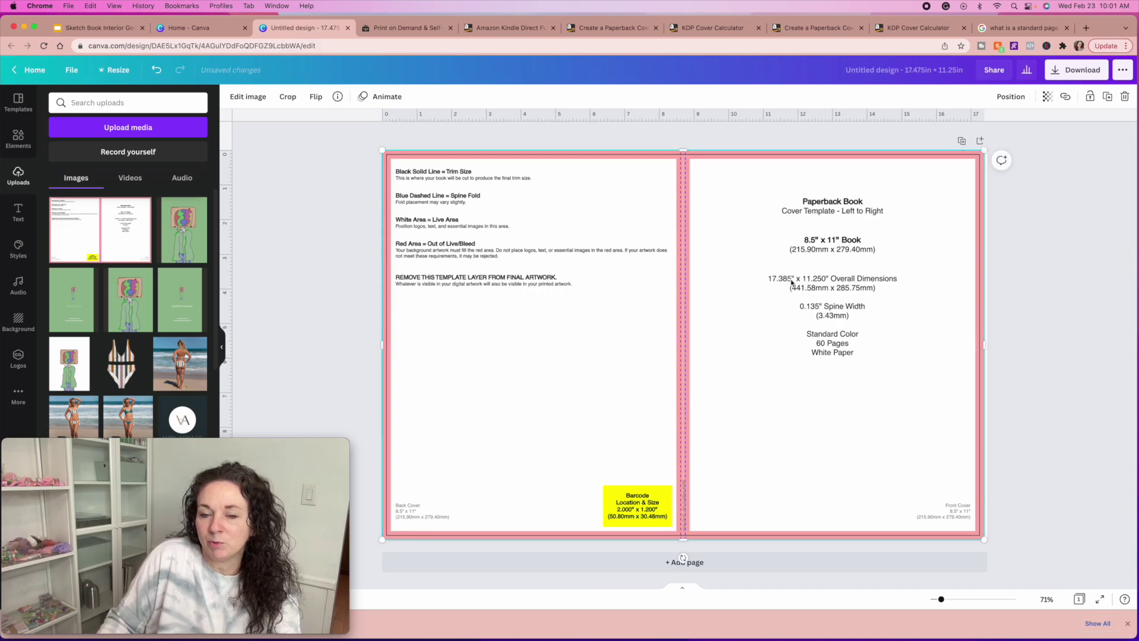
pyautogui.moveTo(686, 302); pyautogui.dragTo(689, 302)
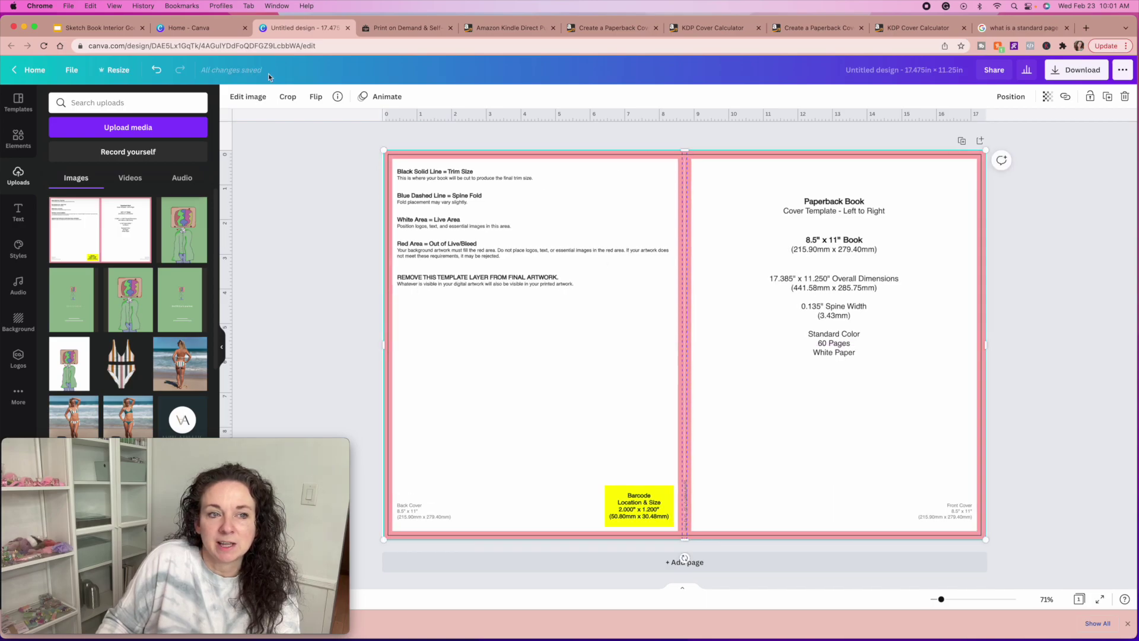
# Step: Resize the design to 17.385 in wide and refit the cover template to the page's upper-left corner
pyautogui.click(120, 74)
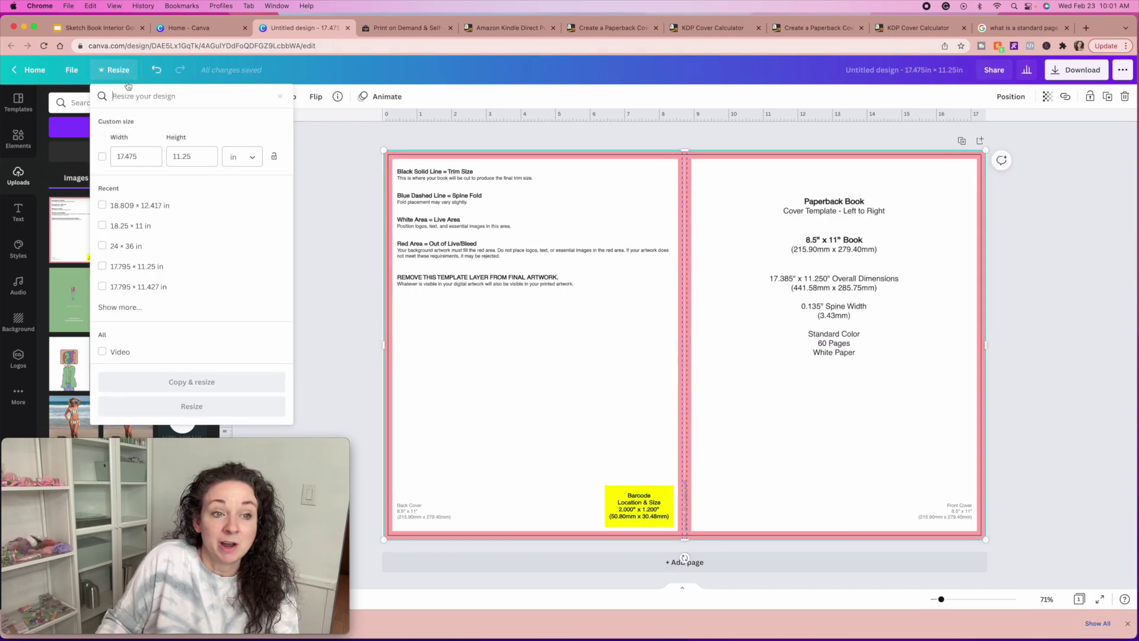
pyautogui.click(150, 158)
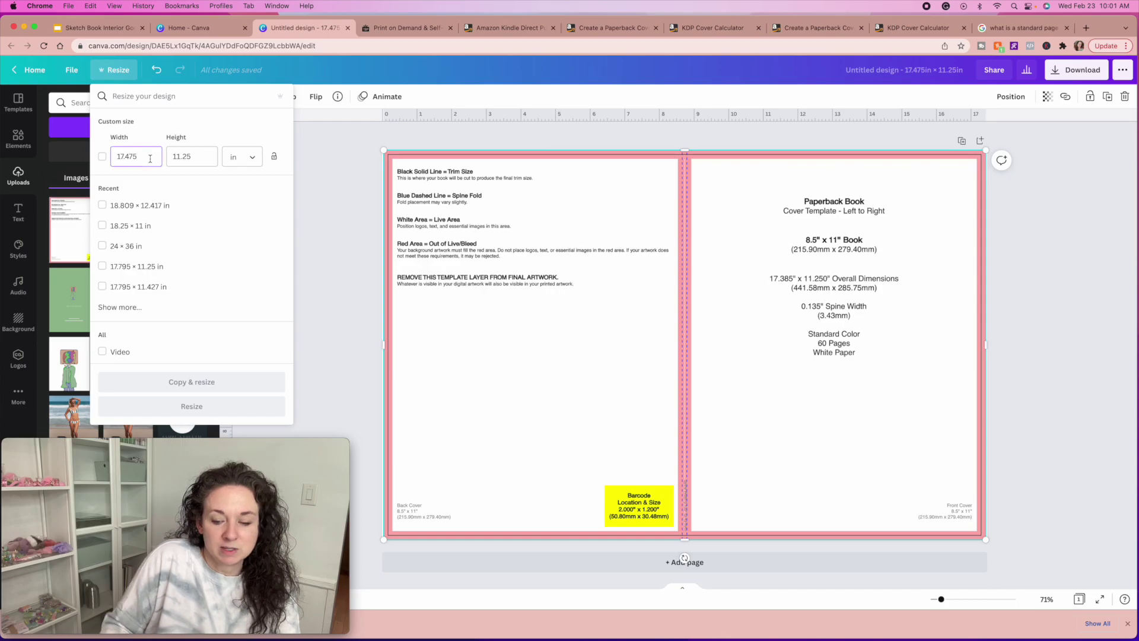
pyautogui.press('BackSpace')
pyautogui.press('BackSpace')
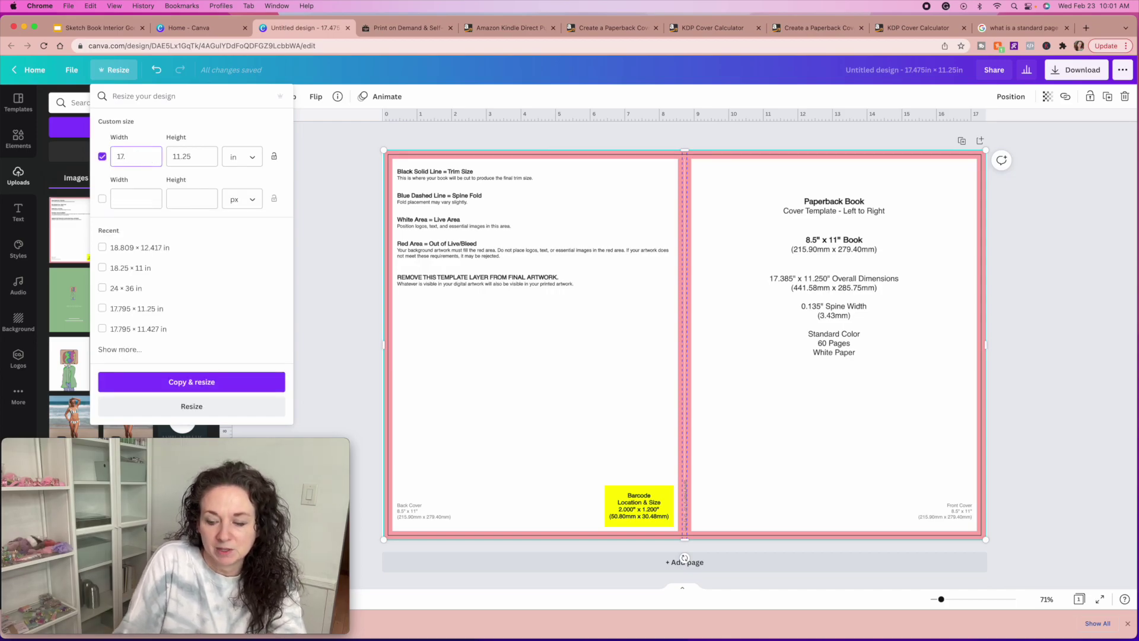
pyautogui.write('385')
pyautogui.click(190, 407)
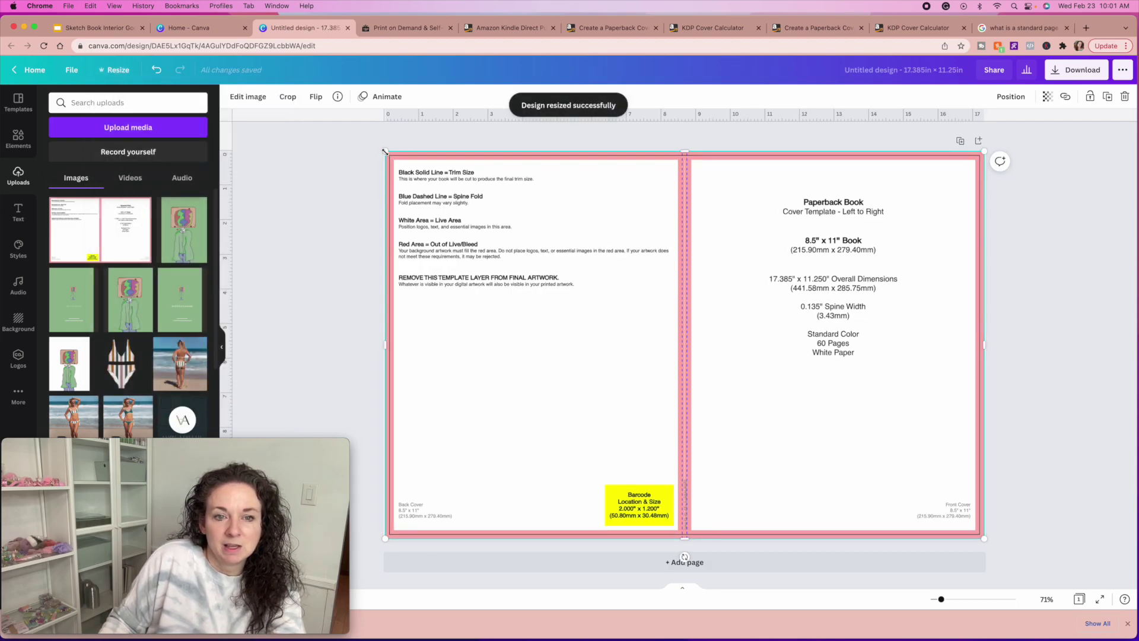
pyautogui.moveTo(383, 151); pyautogui.dragTo(381, 150)
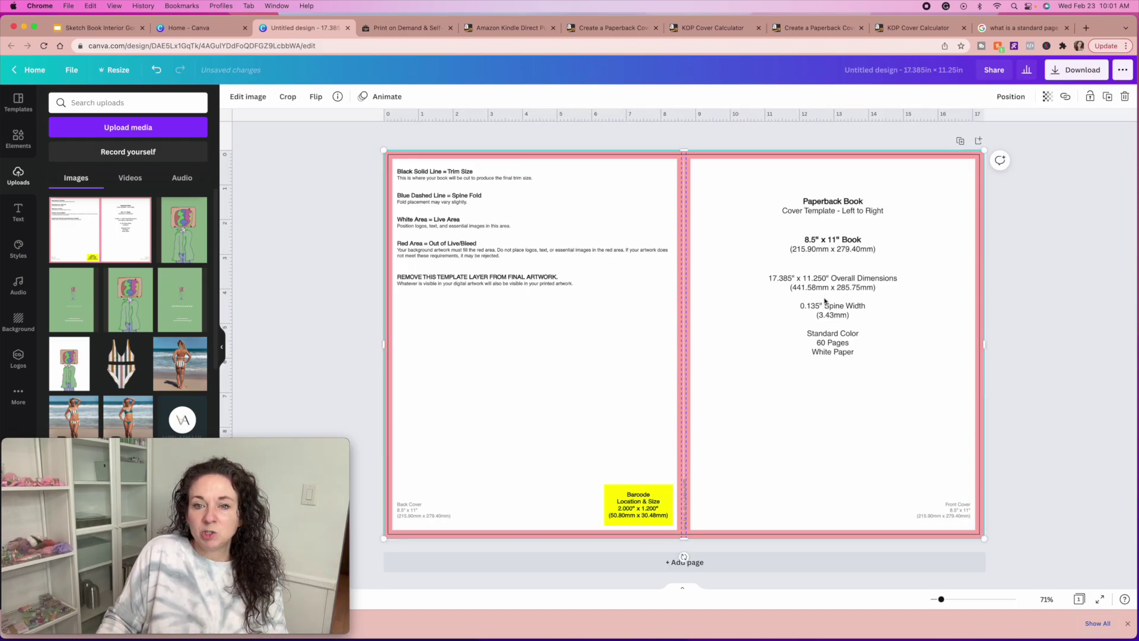
# Step: Fade the cover template by setting its transparency to 19
pyautogui.click(1047, 96)
pyautogui.moveTo(1012, 127); pyautogui.dragTo(962, 128)
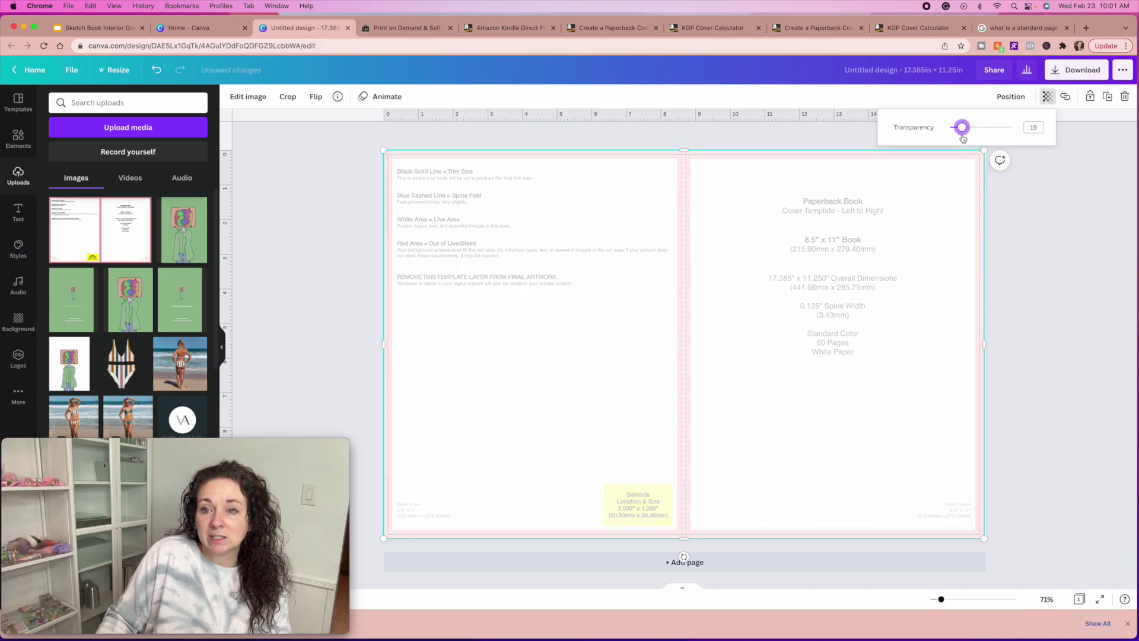
pyautogui.click(1080, 324)
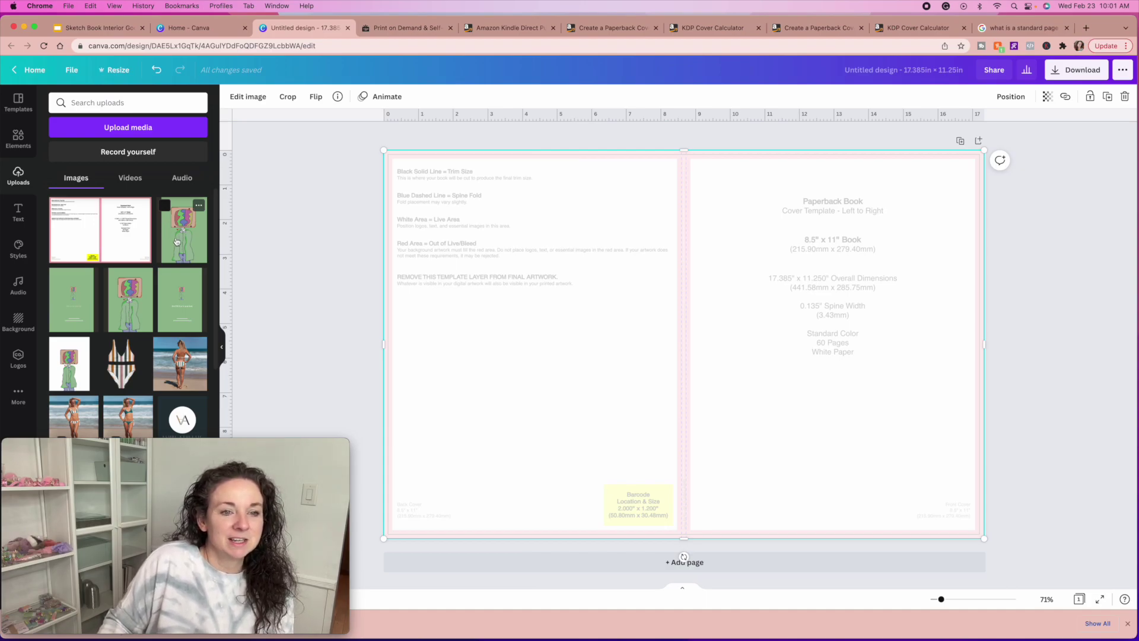
# Step: Add the green TV-head artwork and scale it to fill the front cover half, from the spine to the outer edge
pyautogui.click(178, 233)
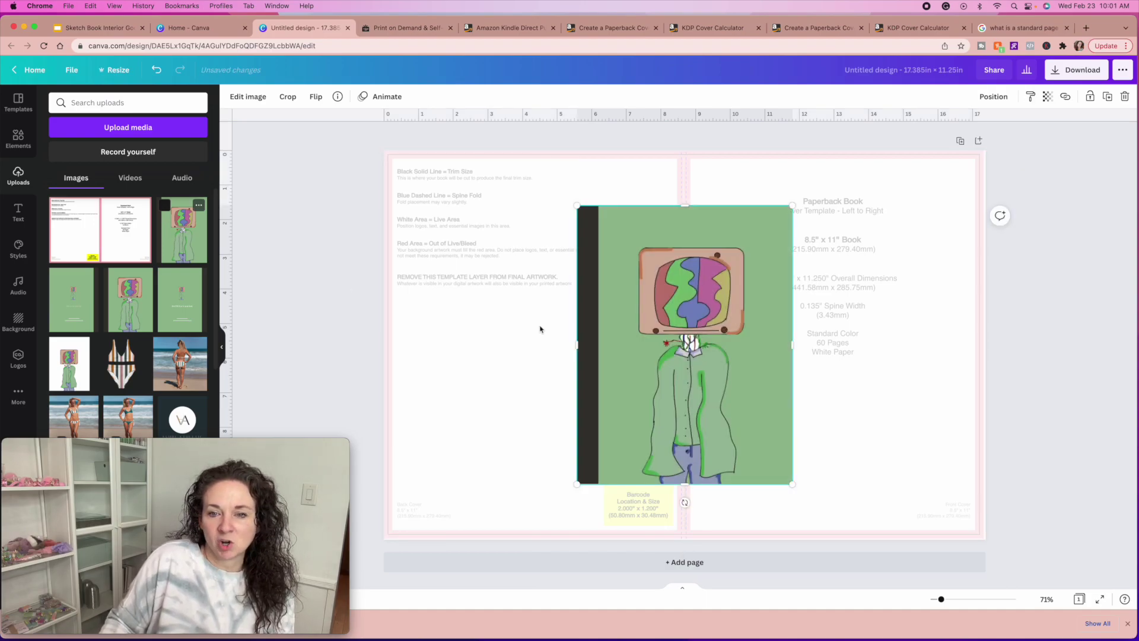
pyautogui.moveTo(690, 358); pyautogui.dragTo(881, 300)
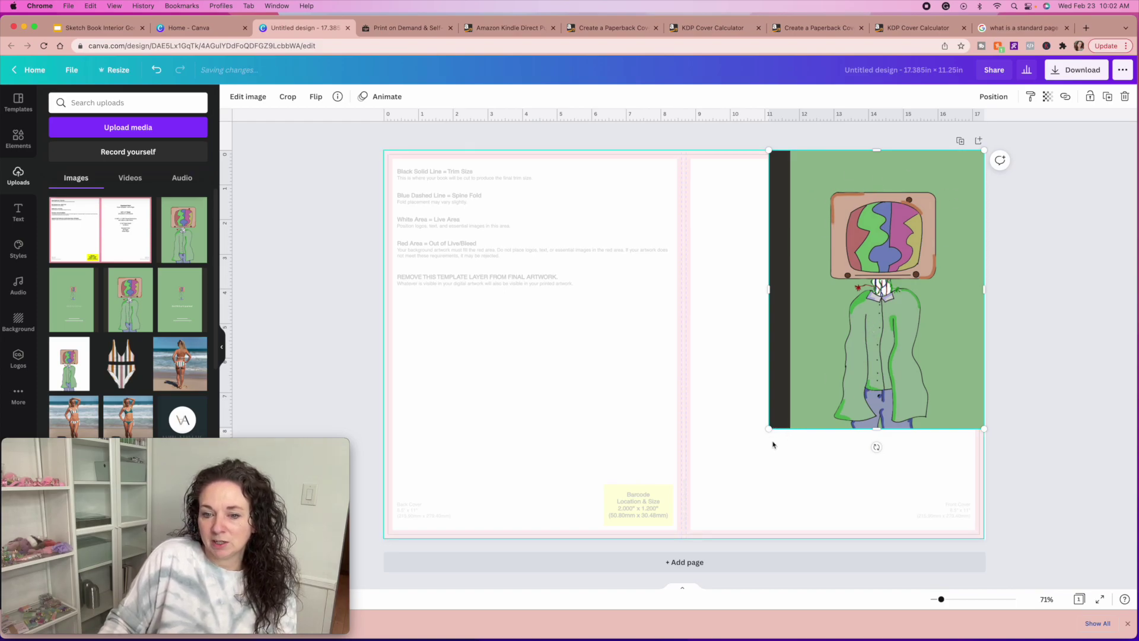
pyautogui.moveTo(769, 429); pyautogui.dragTo(690, 546)
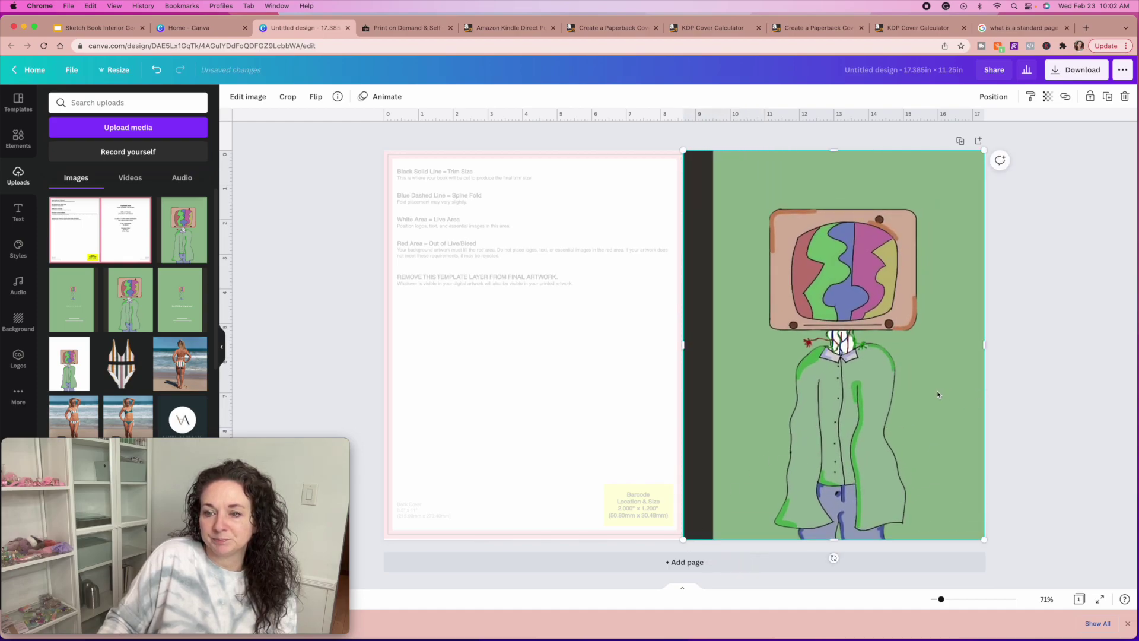
pyautogui.moveTo(939, 392); pyautogui.dragTo(940, 391)
pyautogui.click(1091, 375)
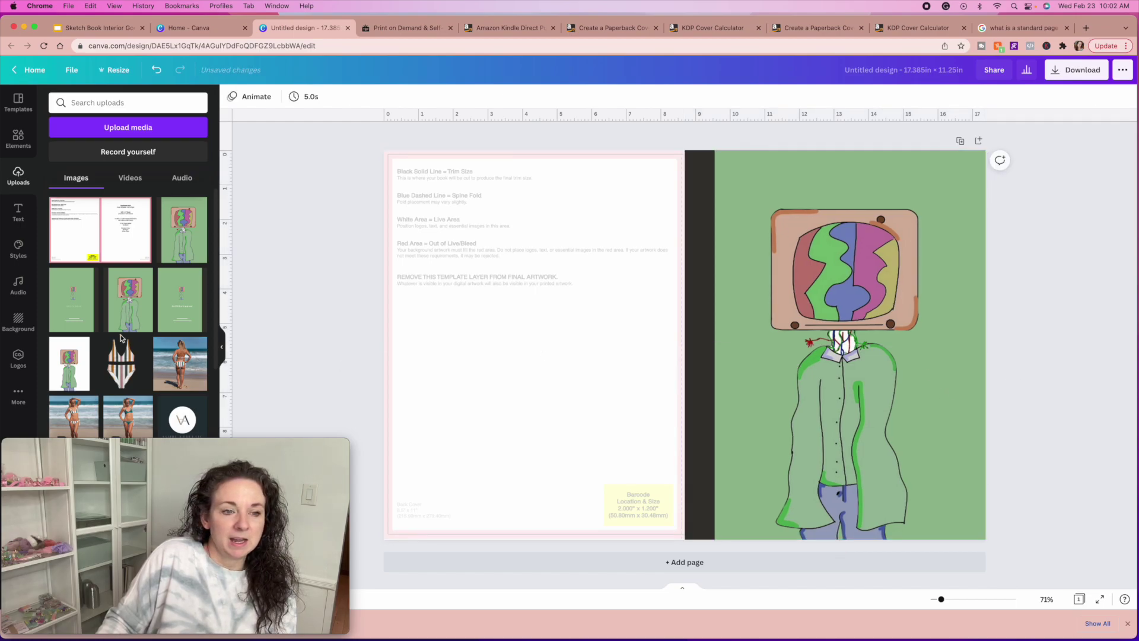
# Step: Add the green "Don't let it go to your head" artwork and scale it to fill the back cover half
pyautogui.click(72, 300)
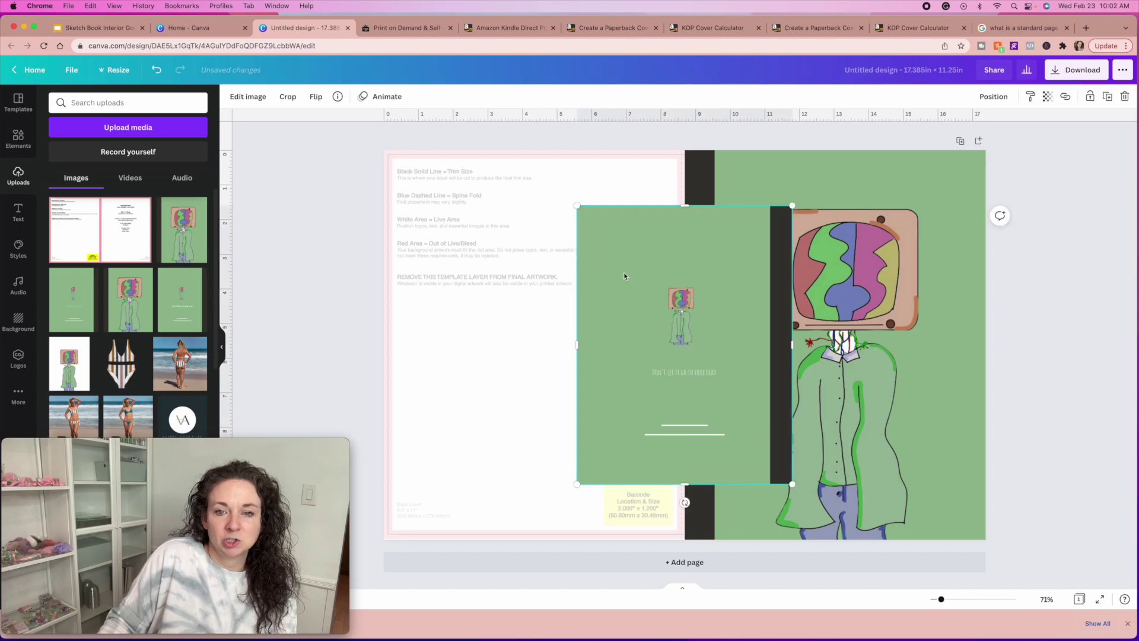
pyautogui.moveTo(653, 285); pyautogui.dragTo(460, 232)
pyautogui.moveTo(599, 429); pyautogui.dragTo(697, 534)
pyautogui.click(1062, 463)
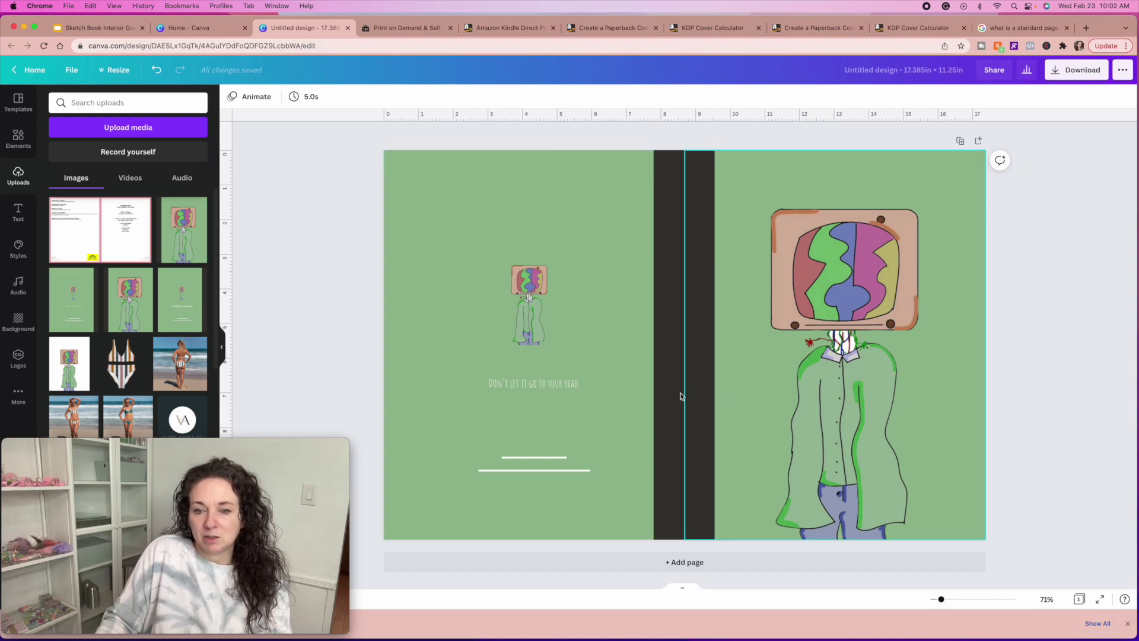
# Step: Adjust the front cover artwork's inner edge so it meets the back cover artwork at the spine
pyautogui.click(686, 375)
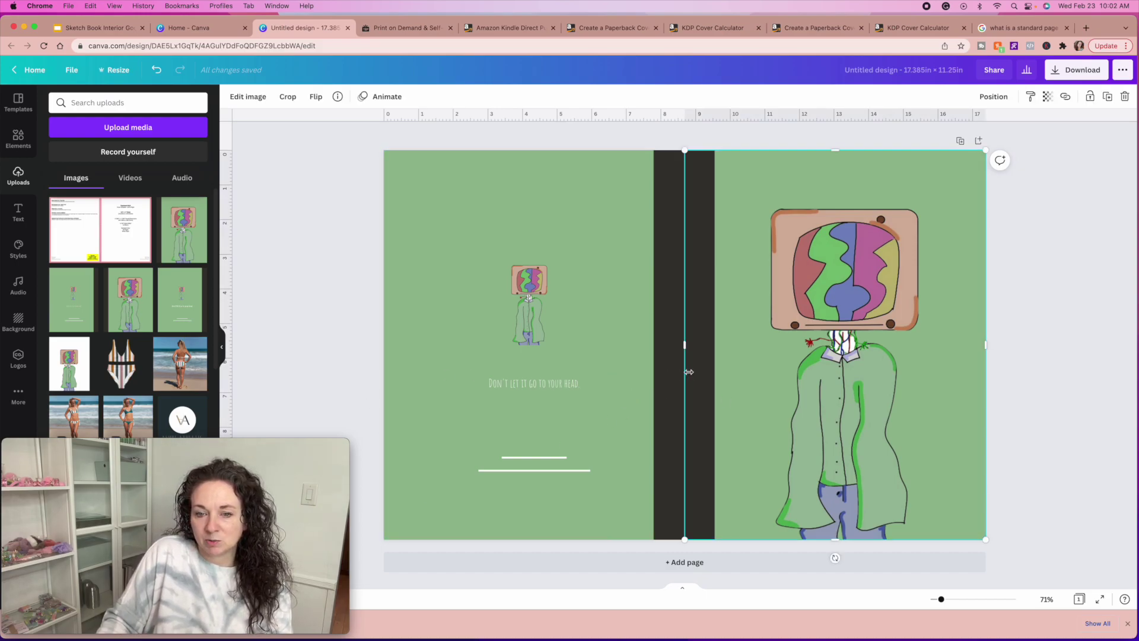
pyautogui.moveTo(684, 345); pyautogui.dragTo(684, 346)
pyautogui.click(326, 350)
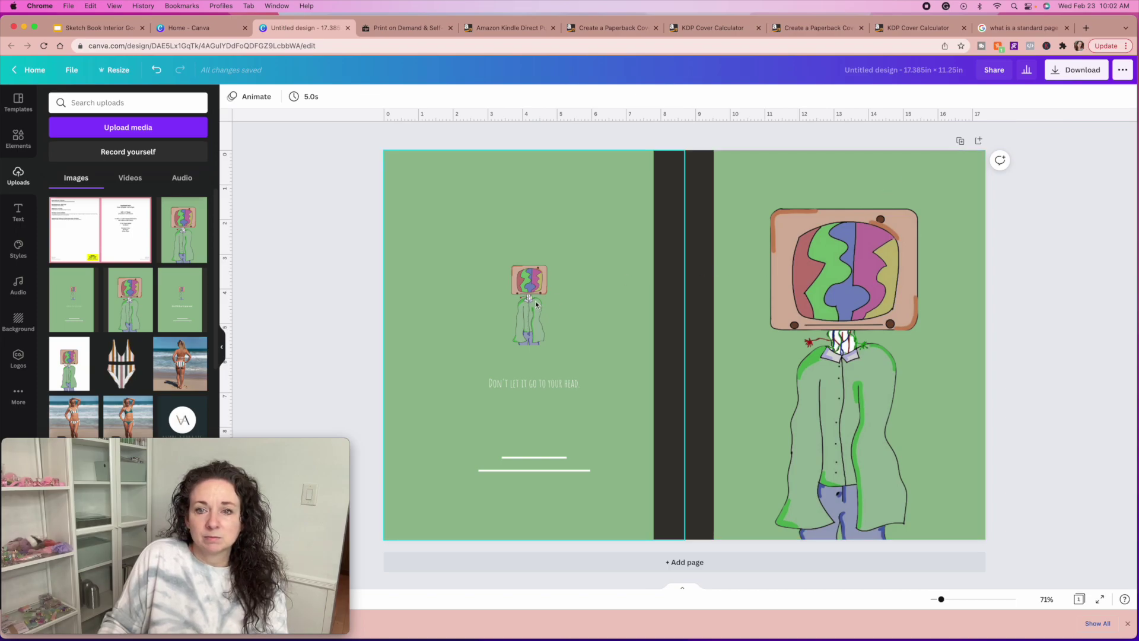
# Step: Send the front cover artwork backward, behind the faded cover template
pyautogui.click(549, 278)
pyautogui.click(836, 248)
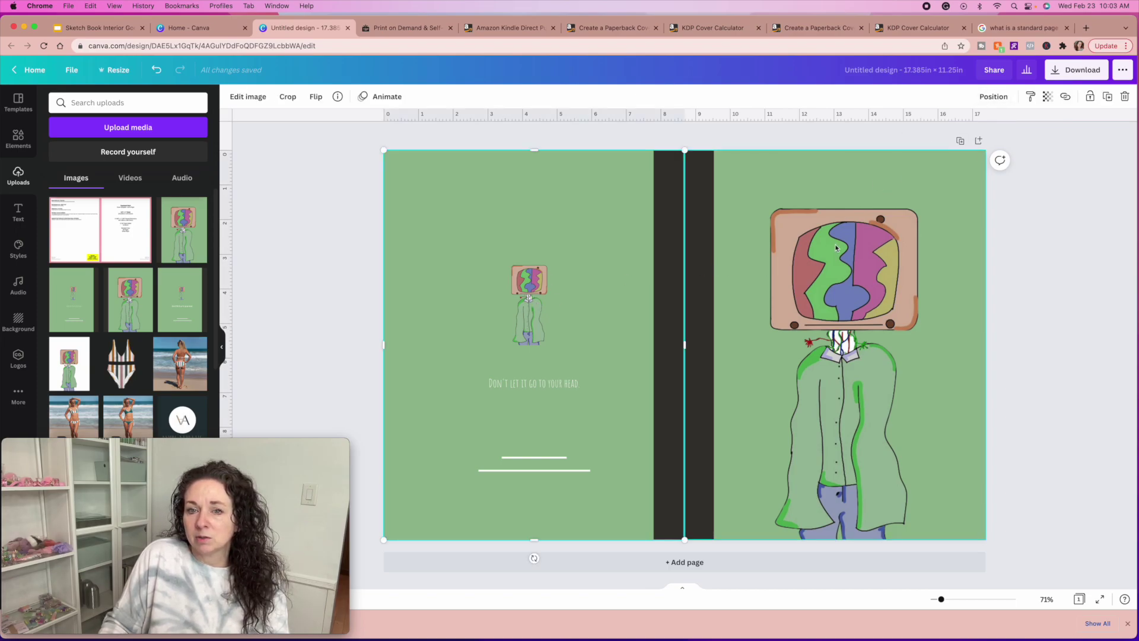
pyautogui.click(993, 96)
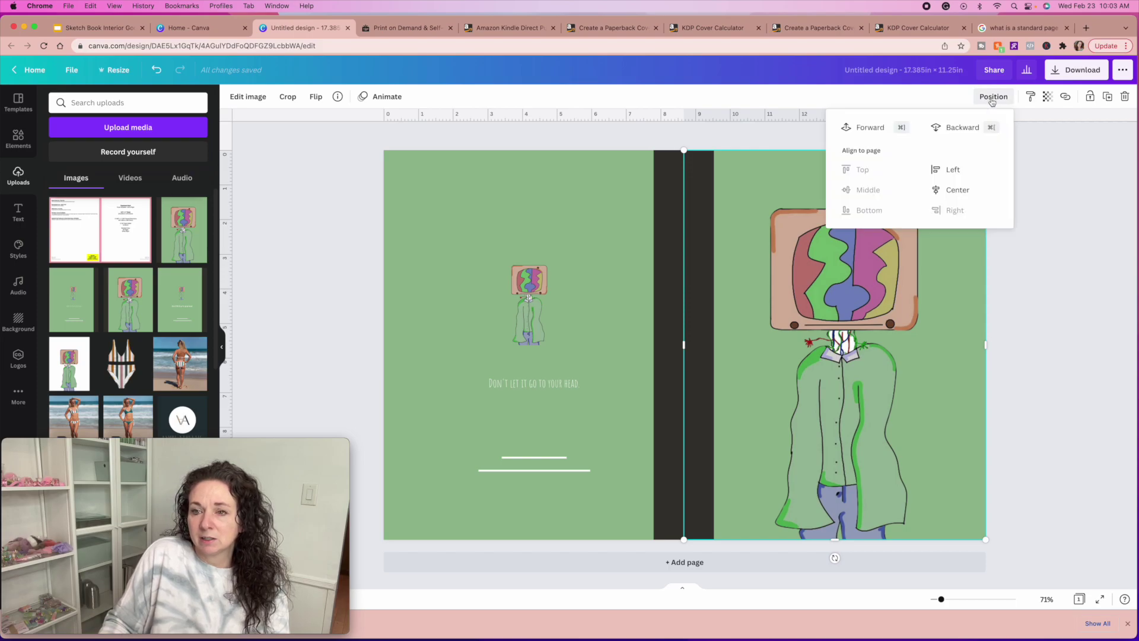
pyautogui.click(964, 129)
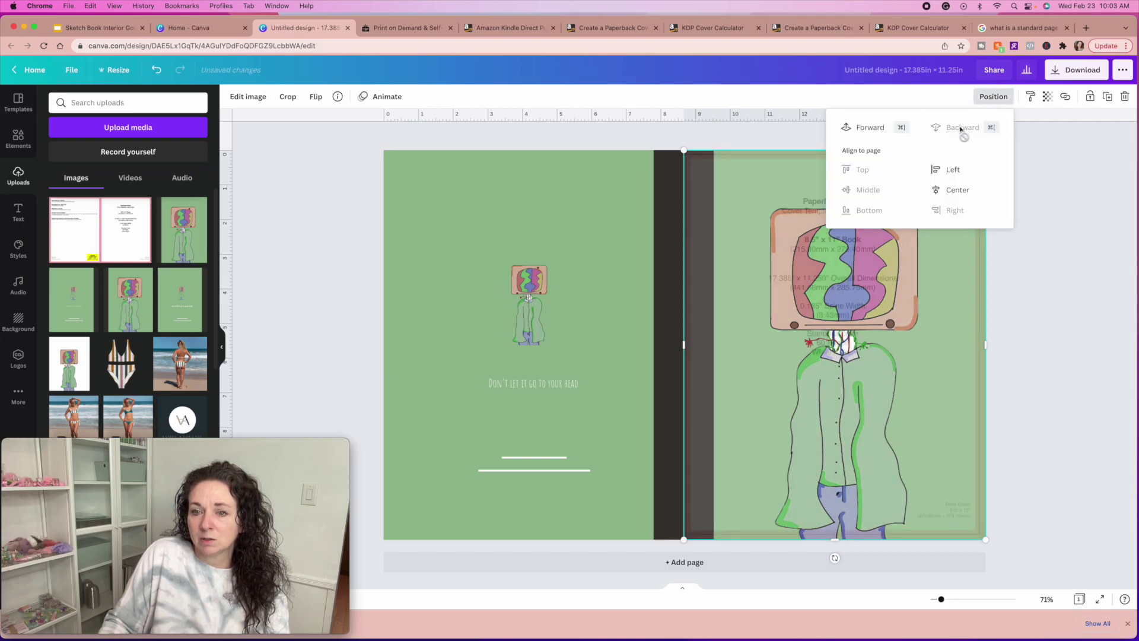
# Step: Send the back cover artwork backward, behind the faded cover template
pyautogui.click(590, 281)
pyautogui.click(993, 96)
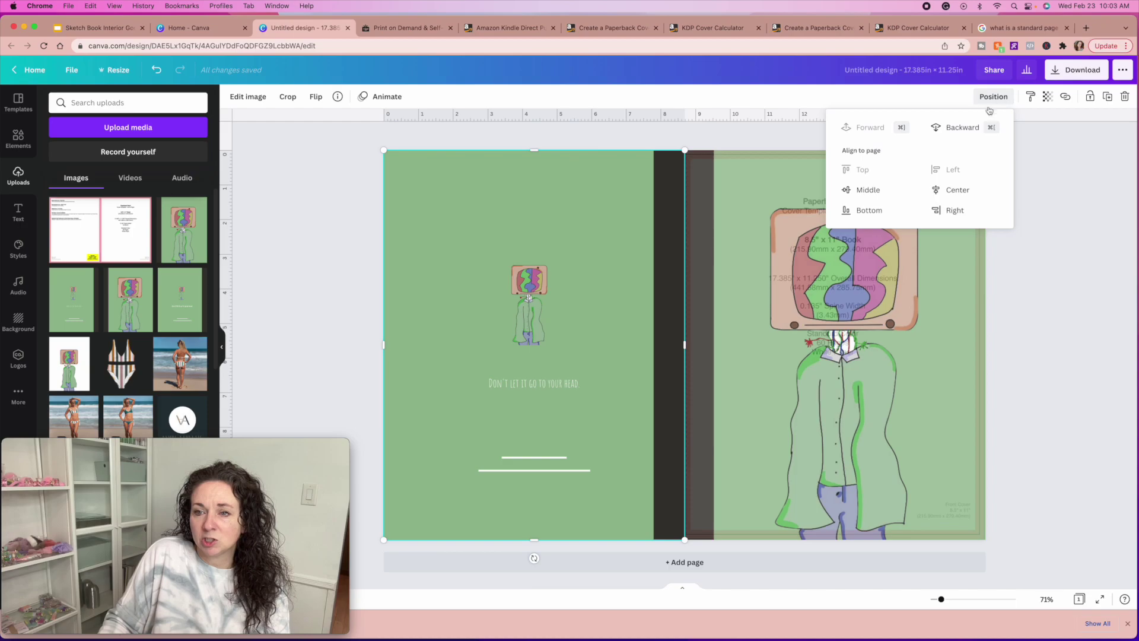
pyautogui.click(964, 130)
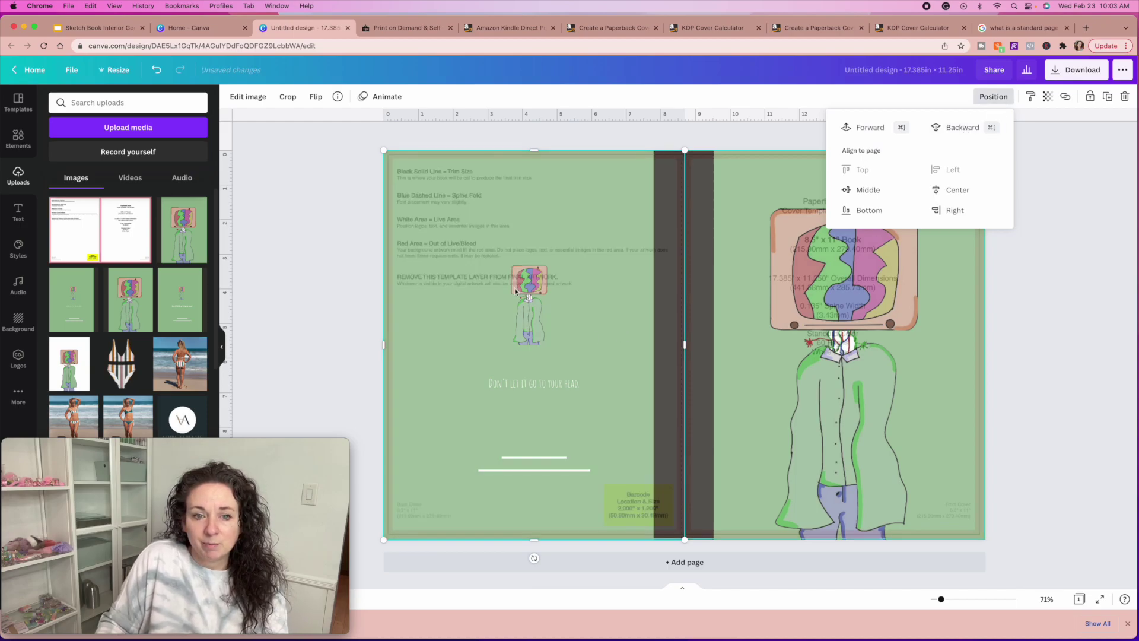
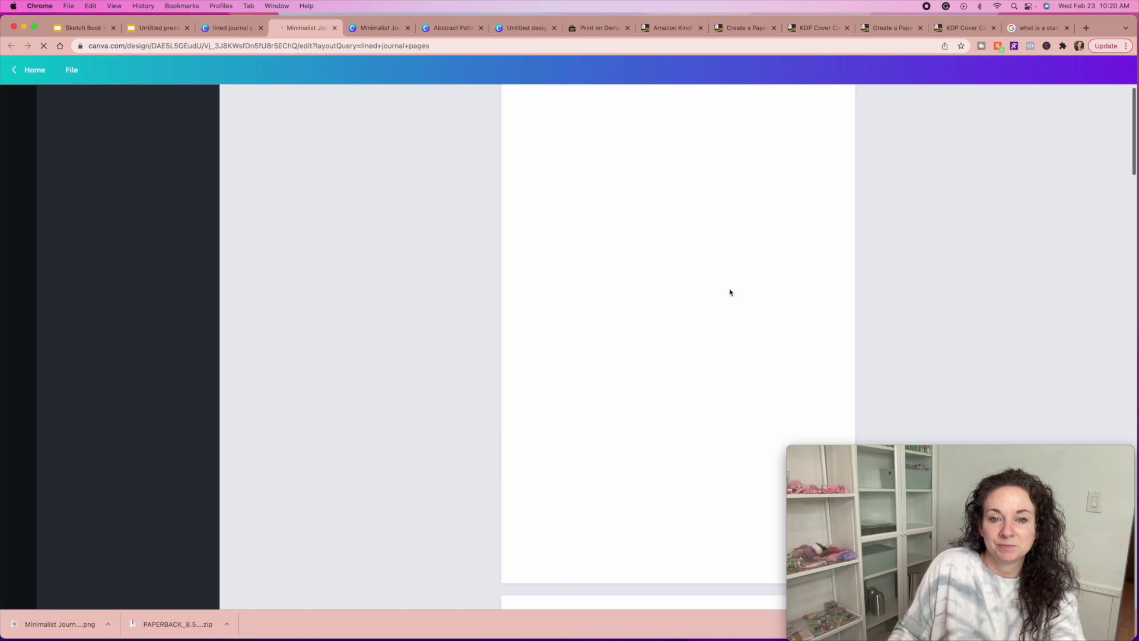
# Step: Delete the "My Notes" heading from page 1 of the Minimalist Journal Notes Pages Planner design
pyautogui.scroll(-8, 682, 379)
pyautogui.scroll(-5, 680, 403)
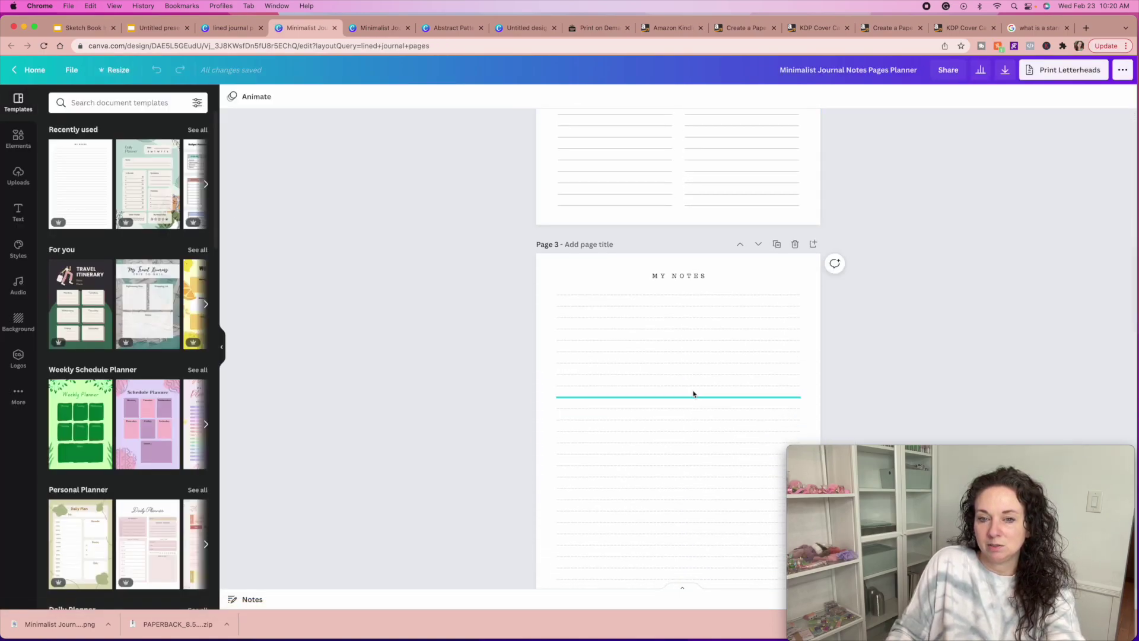
pyautogui.scroll(12, 679, 379)
pyautogui.scroll(-6, 680, 380)
pyautogui.scroll(6, 679, 380)
pyautogui.scroll(2, 679, 380)
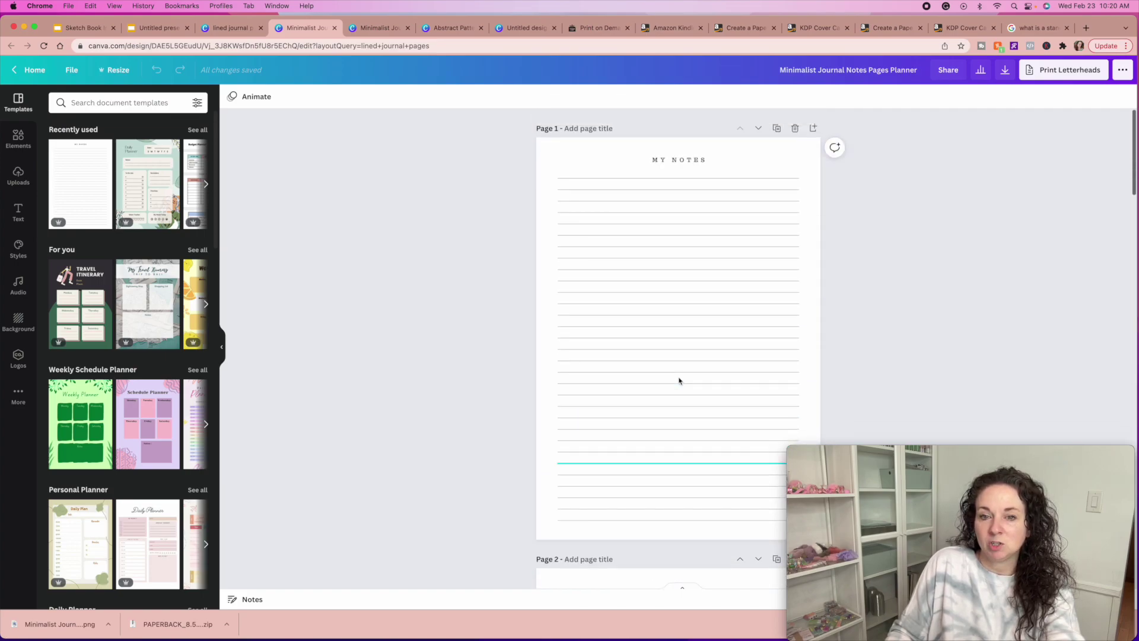
pyautogui.click(685, 162)
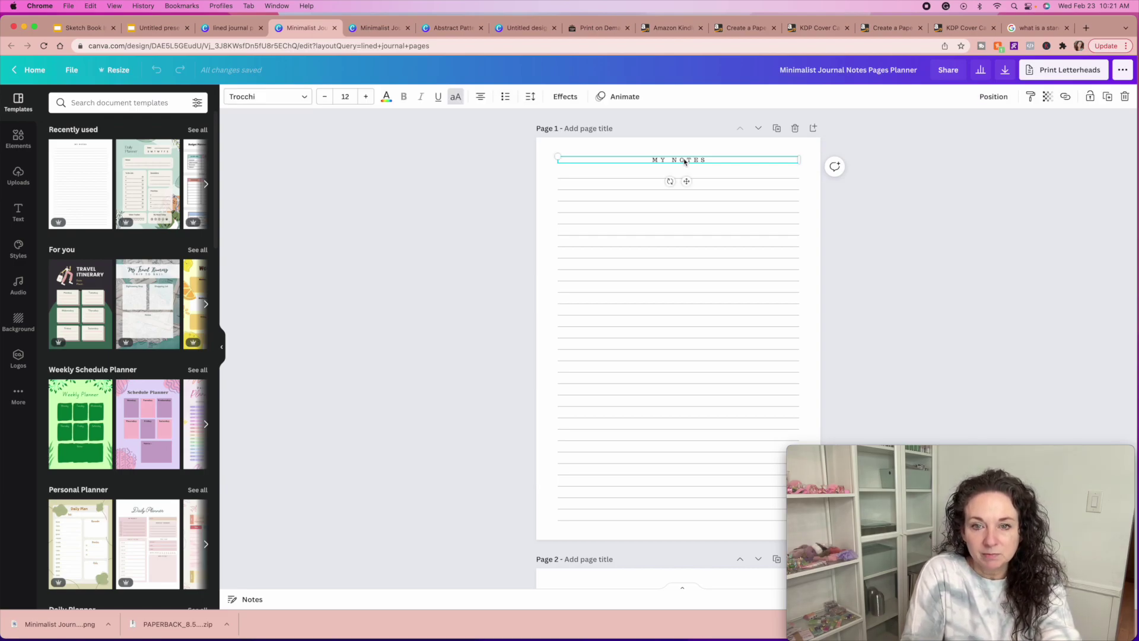
pyautogui.press('Delete')
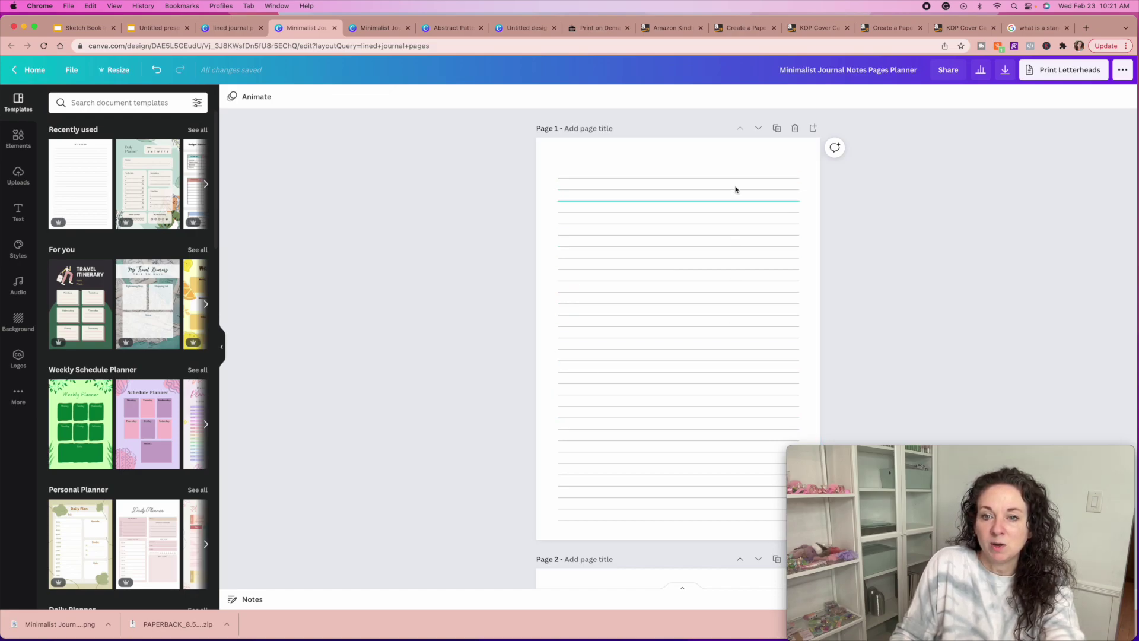
# Step: Download only page 1 of the lined journal design as a PNG with a transparent background
pyautogui.click(1006, 72)
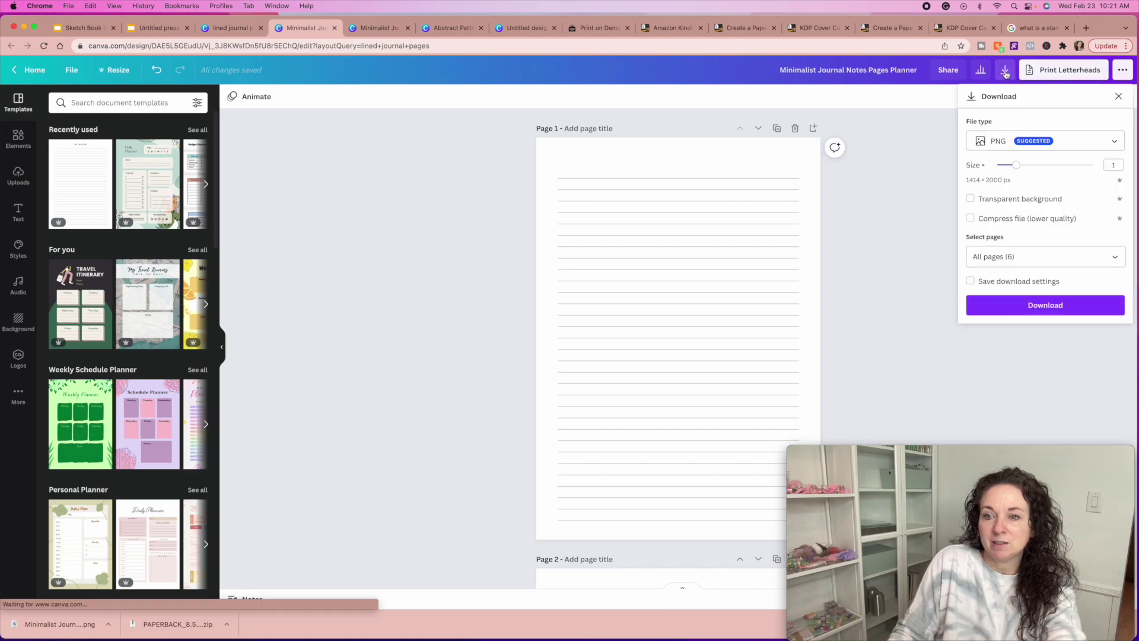
pyautogui.click(971, 199)
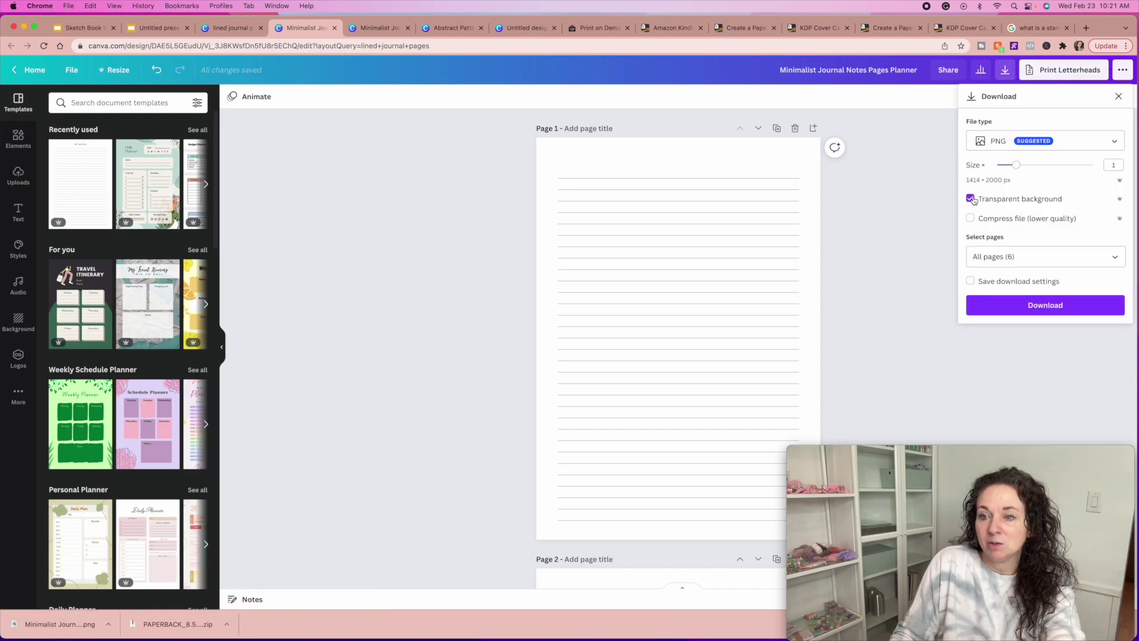
pyautogui.click(1113, 258)
pyautogui.click(1114, 315)
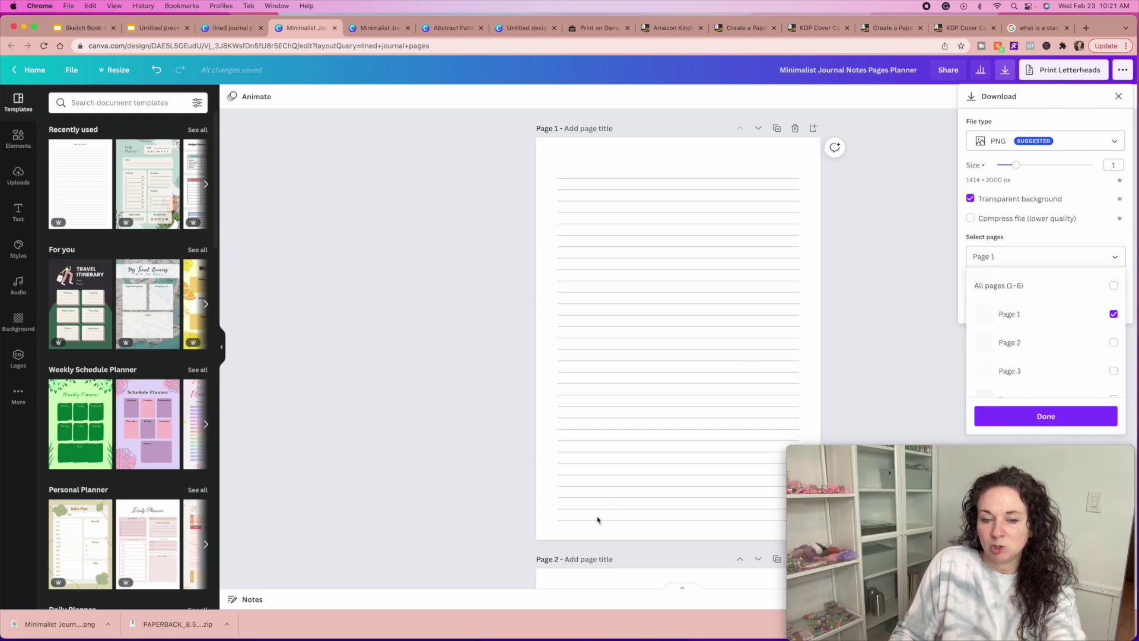
pyautogui.click(1053, 416)
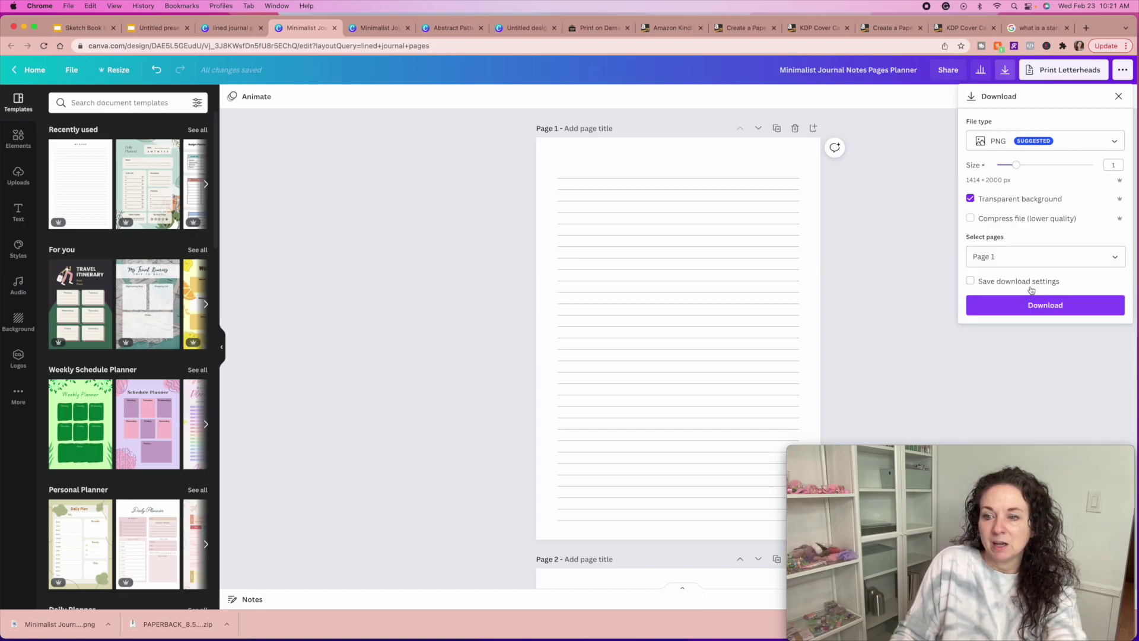
pyautogui.click(1040, 308)
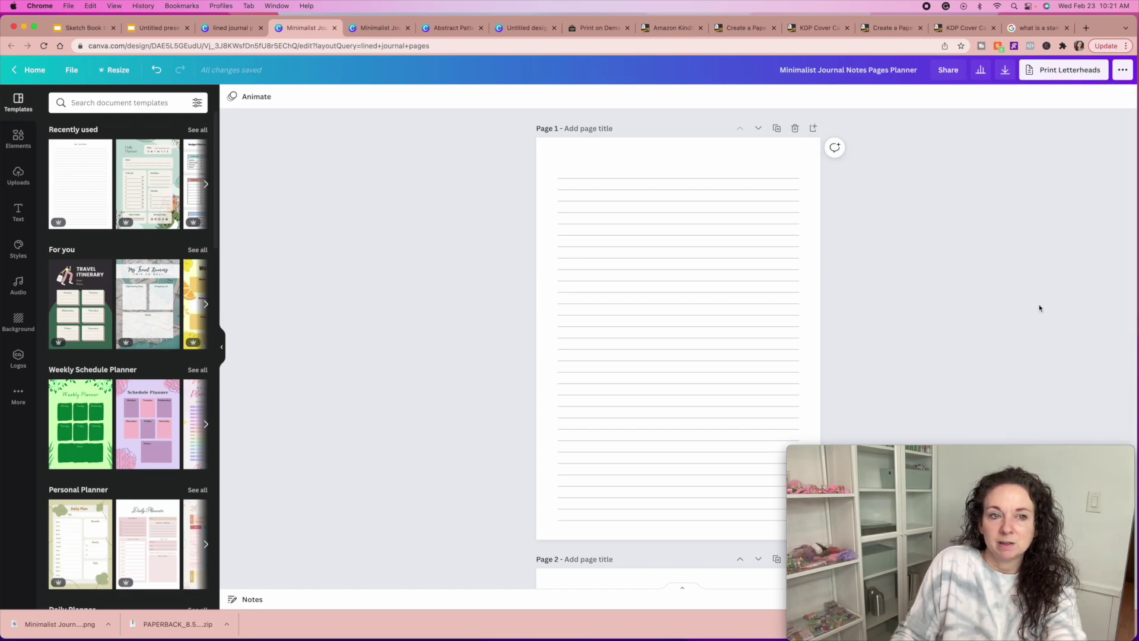
# Step: Switch to the untitled Google Slides presentation with the blank interior pages and open slide 2
pyautogui.click(160, 28)
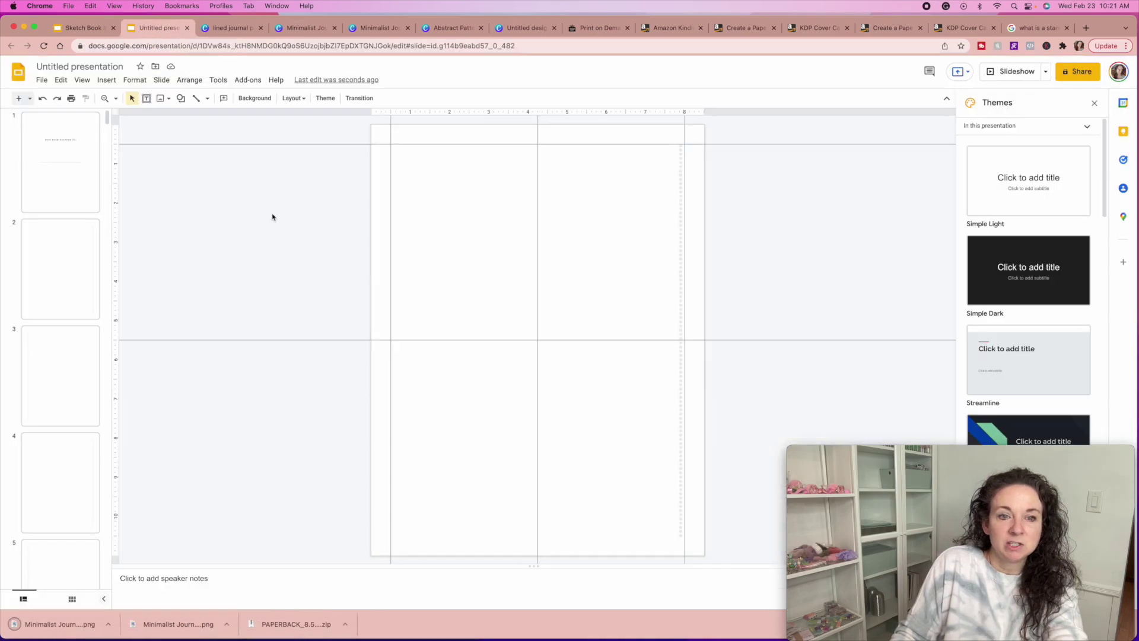
pyautogui.press('Up')
pyautogui.scroll(20, 68, 197)
pyautogui.scroll(20, 68, 199)
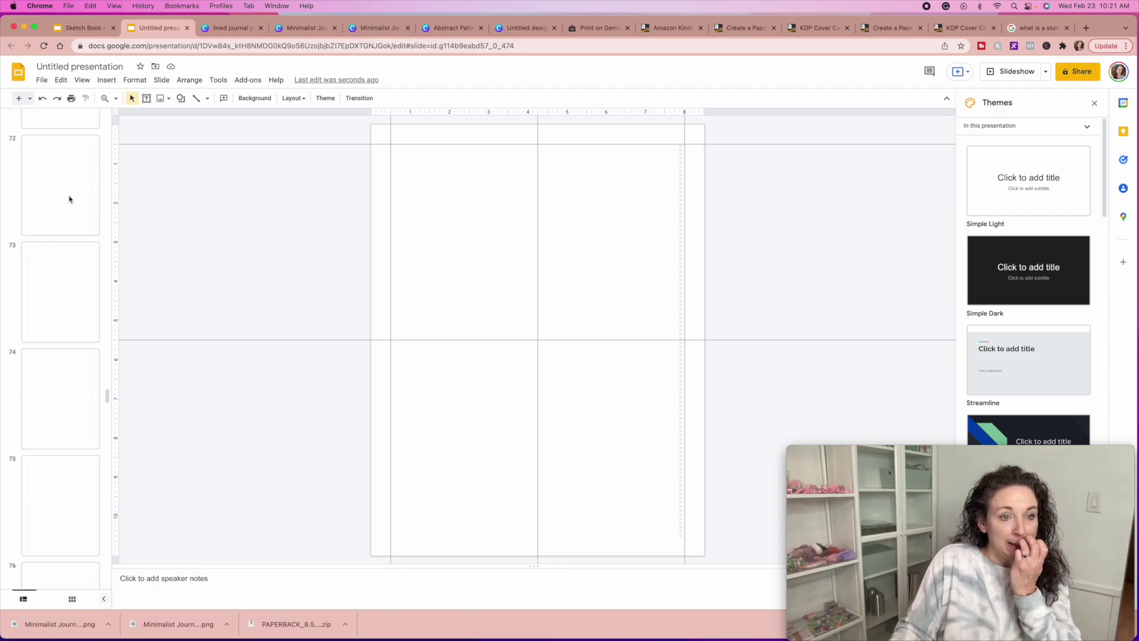
pyautogui.scroll(20, 69, 200)
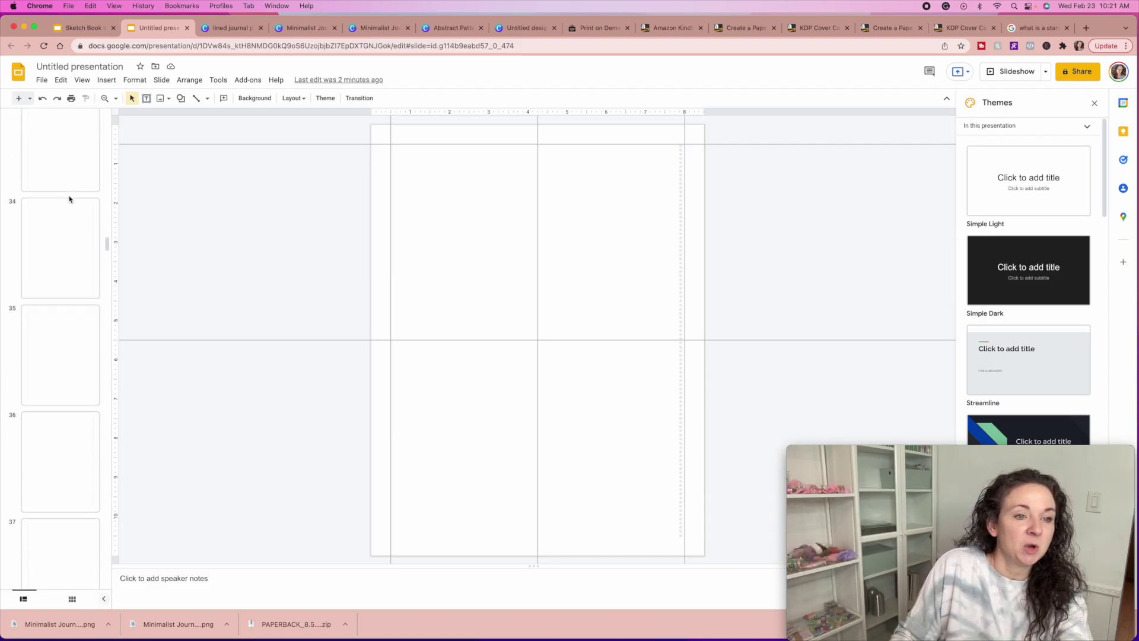
pyautogui.click(69, 279)
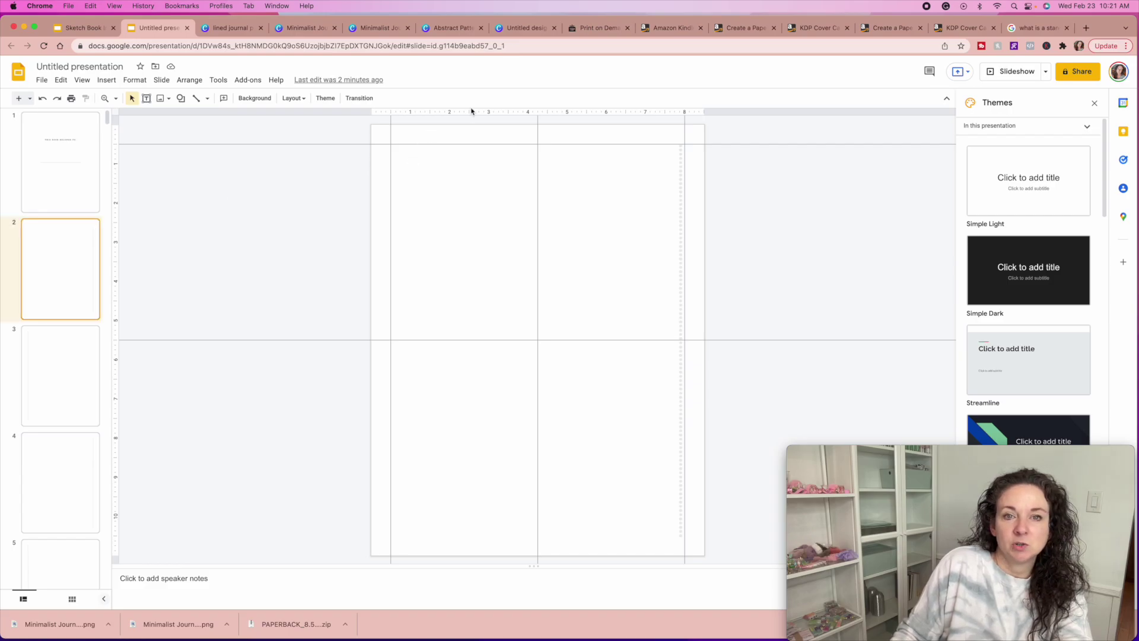
# Step: Insert the downloaded lined page image, Minimalist Journal Notes Pages Planner (2).png, from the computer's Downloads folder onto slide 2
pyautogui.click(161, 99)
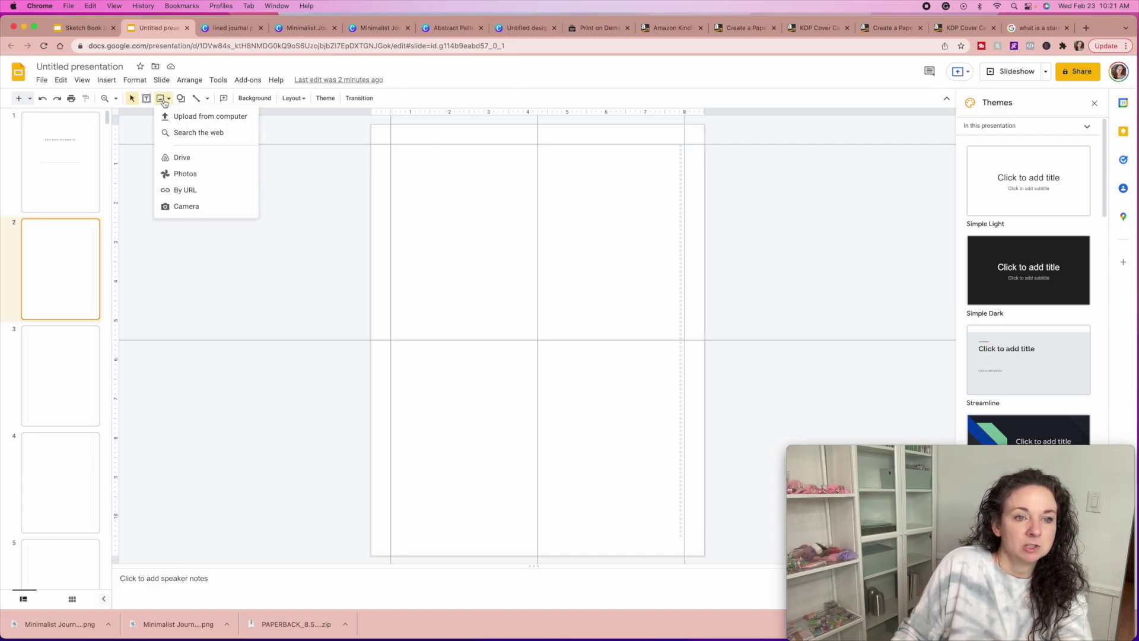
pyautogui.click(178, 117)
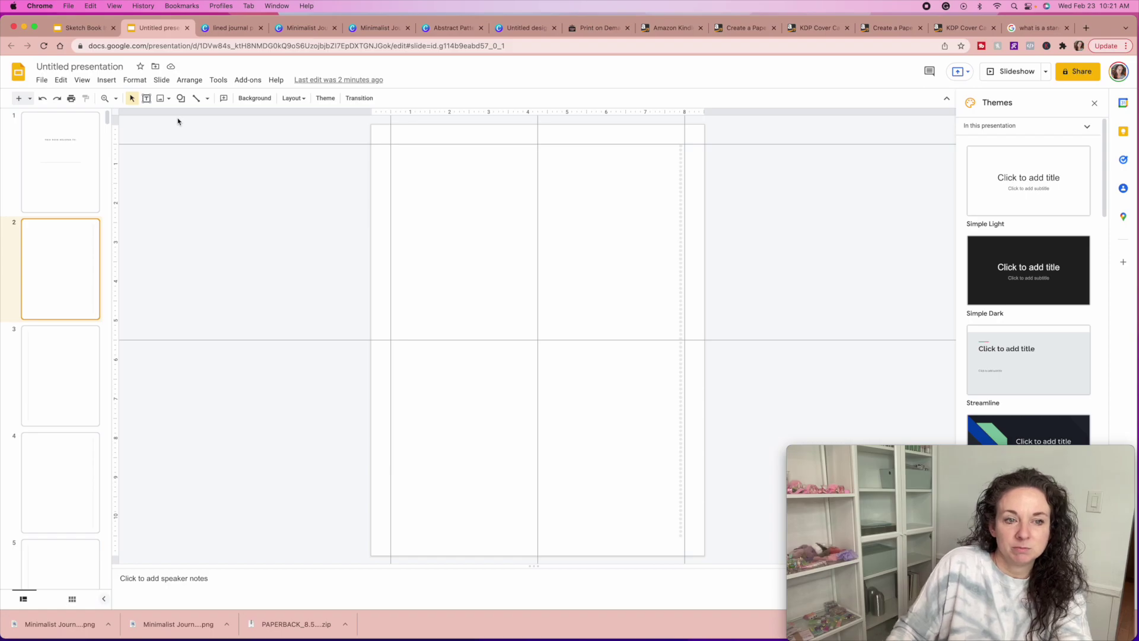
pyautogui.scroll(-10, 543, 315)
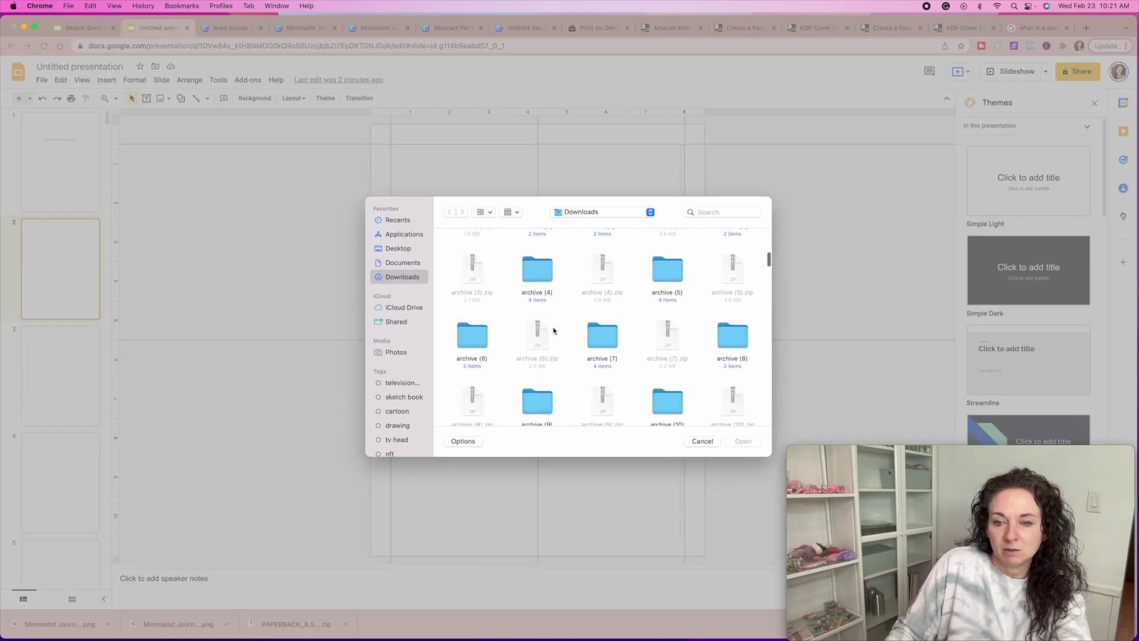
pyautogui.scroll(-10, 554, 330)
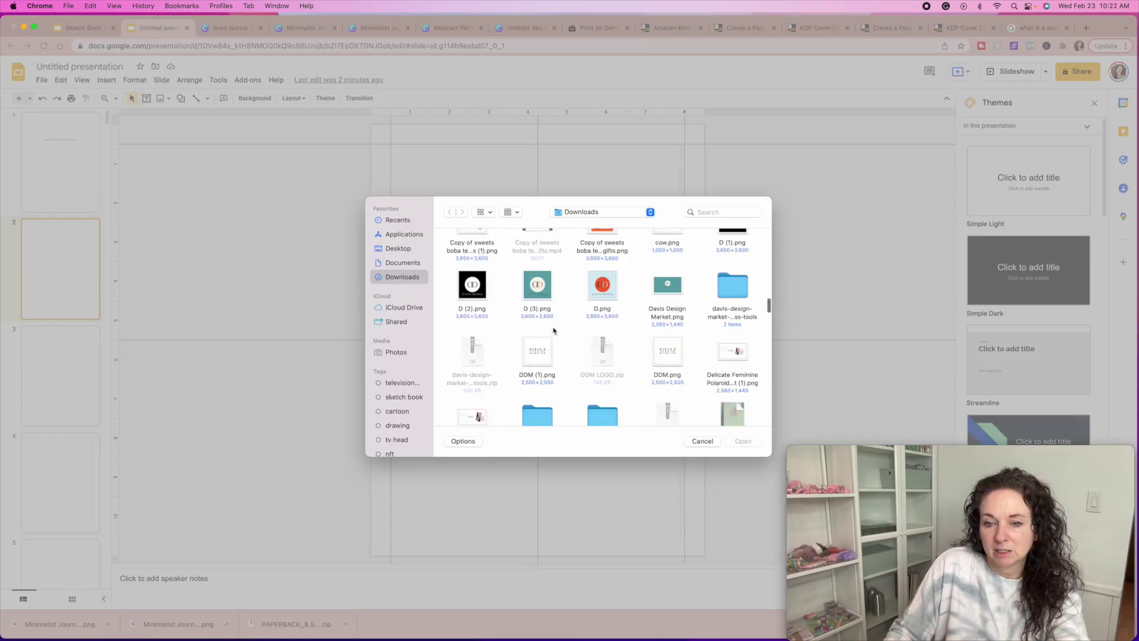
pyautogui.scroll(-10, 553, 330)
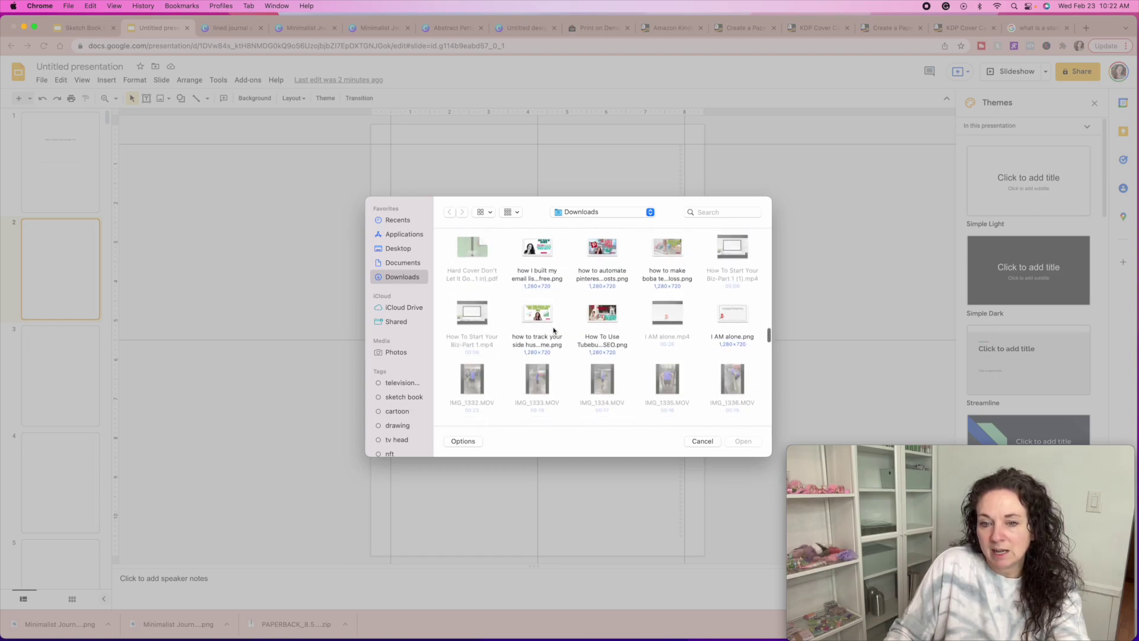
pyautogui.scroll(-3, 554, 330)
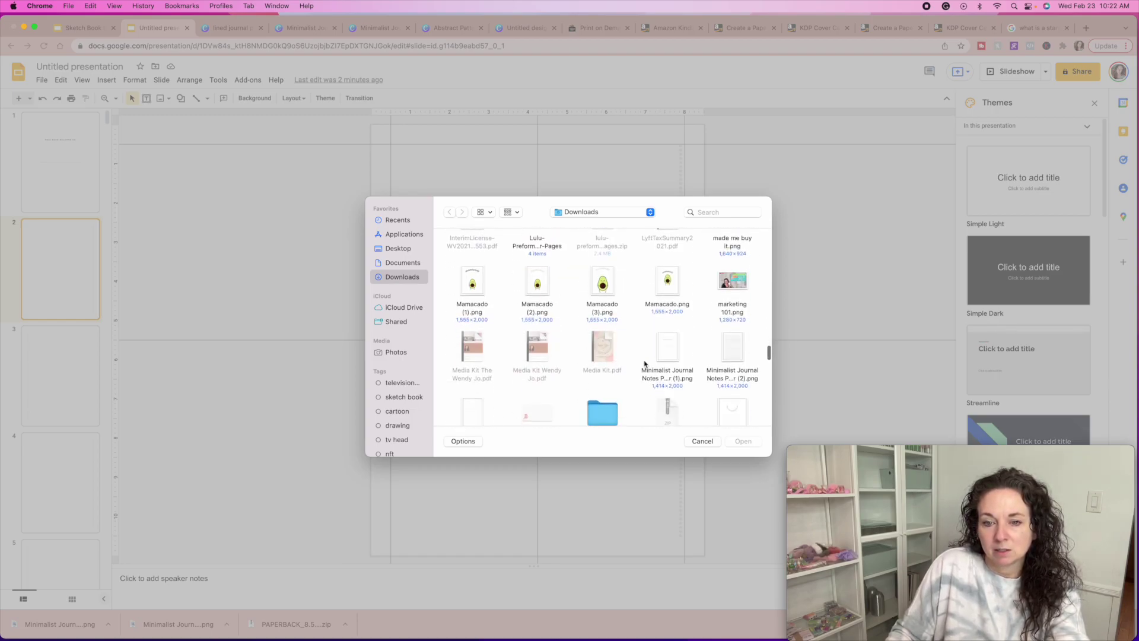
pyautogui.scroll(-2, 650, 374)
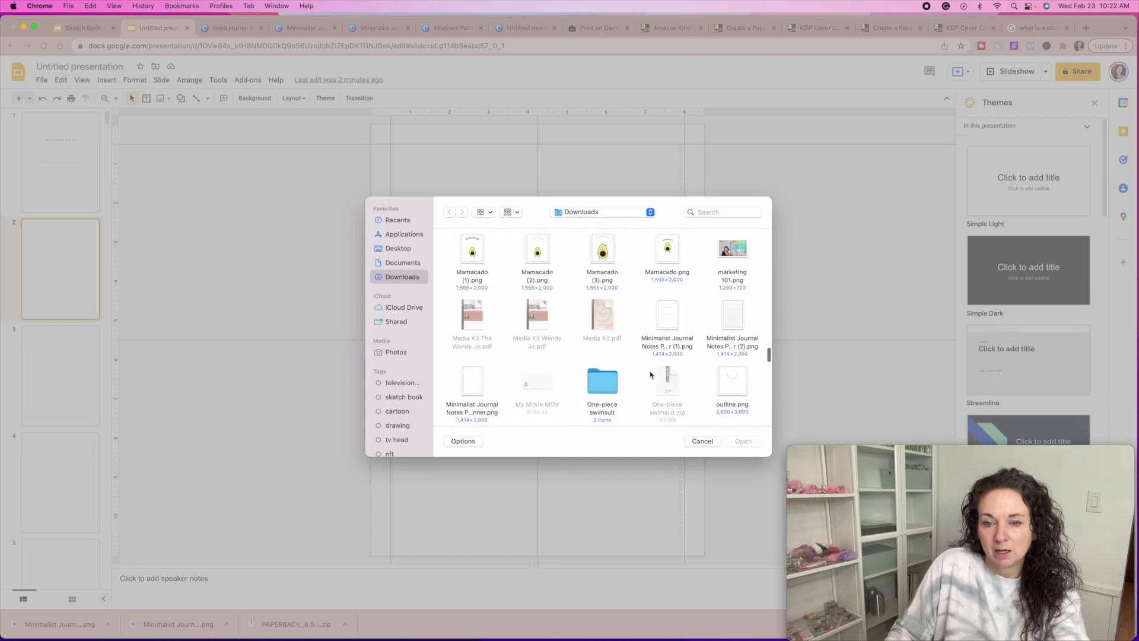
pyautogui.click(733, 318)
pyautogui.click(743, 442)
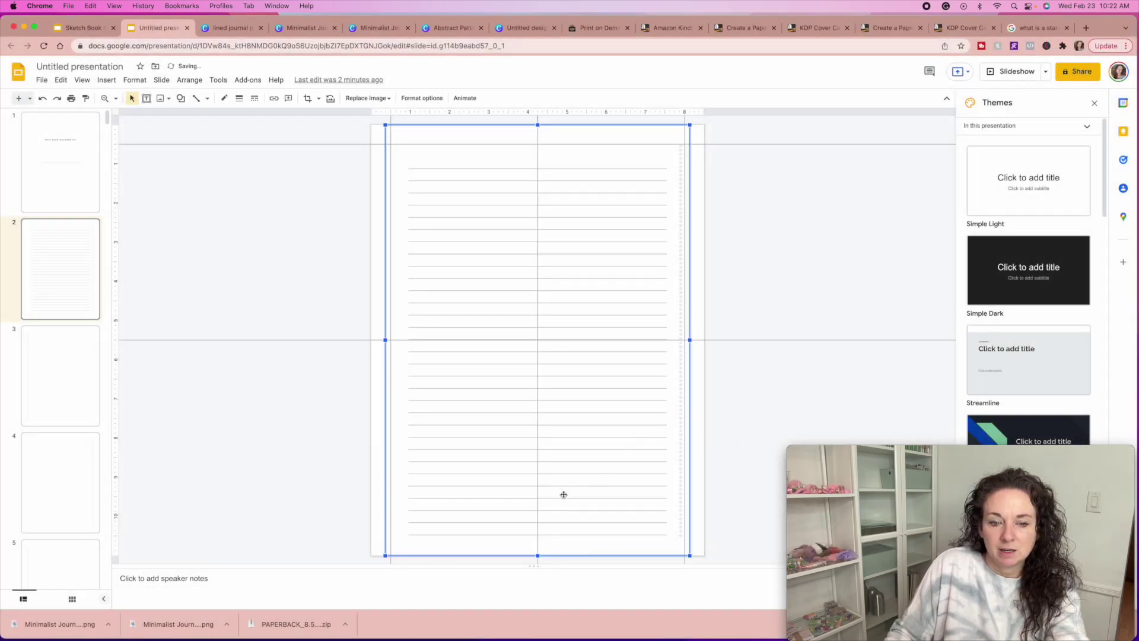
pyautogui.click(340, 473)
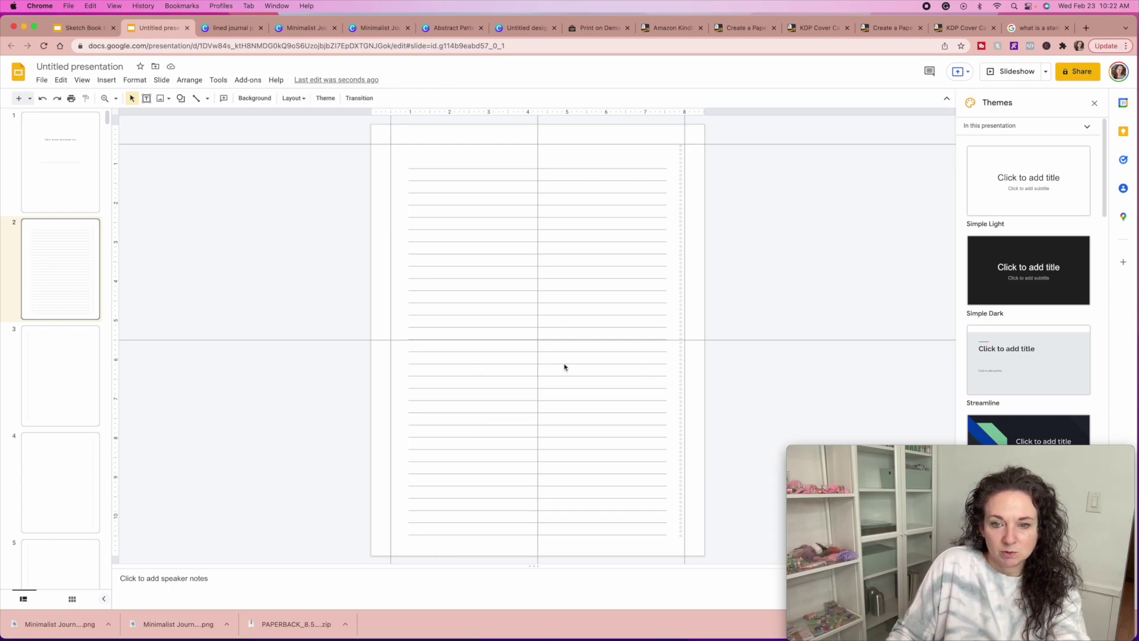
# Step: Shift the lined page image away from the dotted margin on slide 2, and move it back to the page centre
pyautogui.click(689, 375)
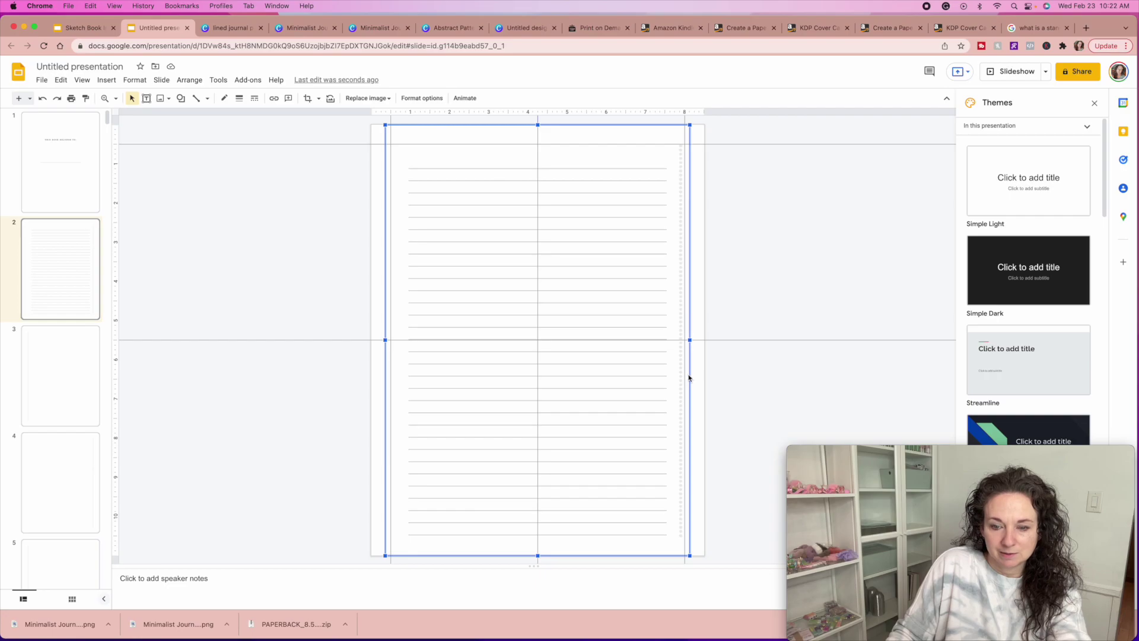
pyautogui.moveTo(661, 386); pyautogui.dragTo(629, 387)
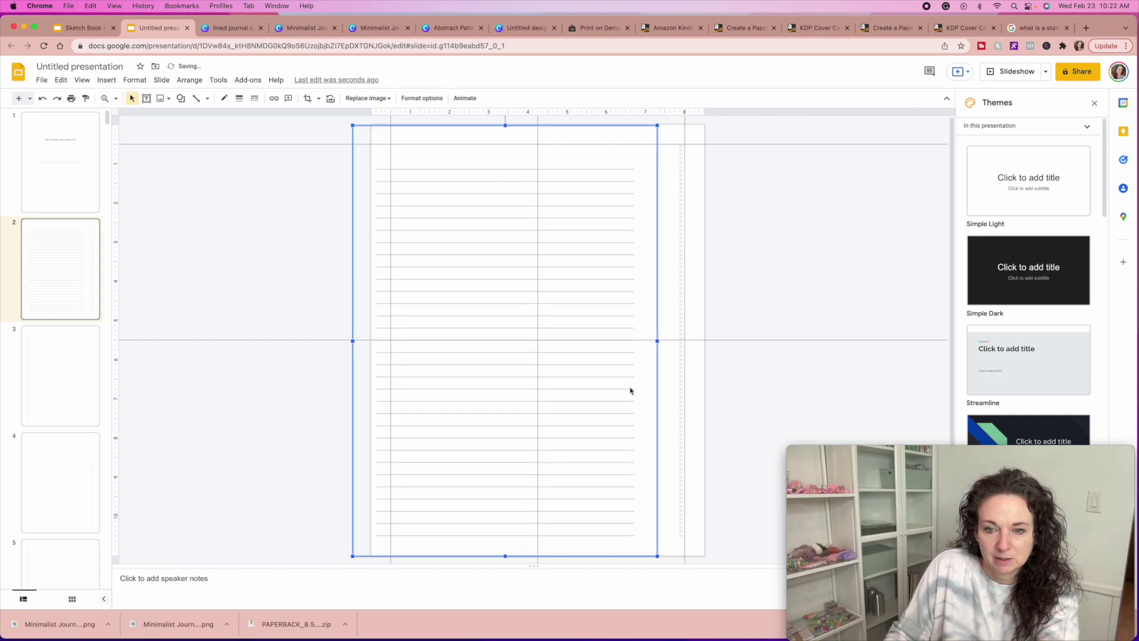
pyautogui.click(669, 387)
pyautogui.press('Escape')
pyautogui.moveTo(587, 386); pyautogui.dragTo(617, 390)
pyautogui.press('Left')
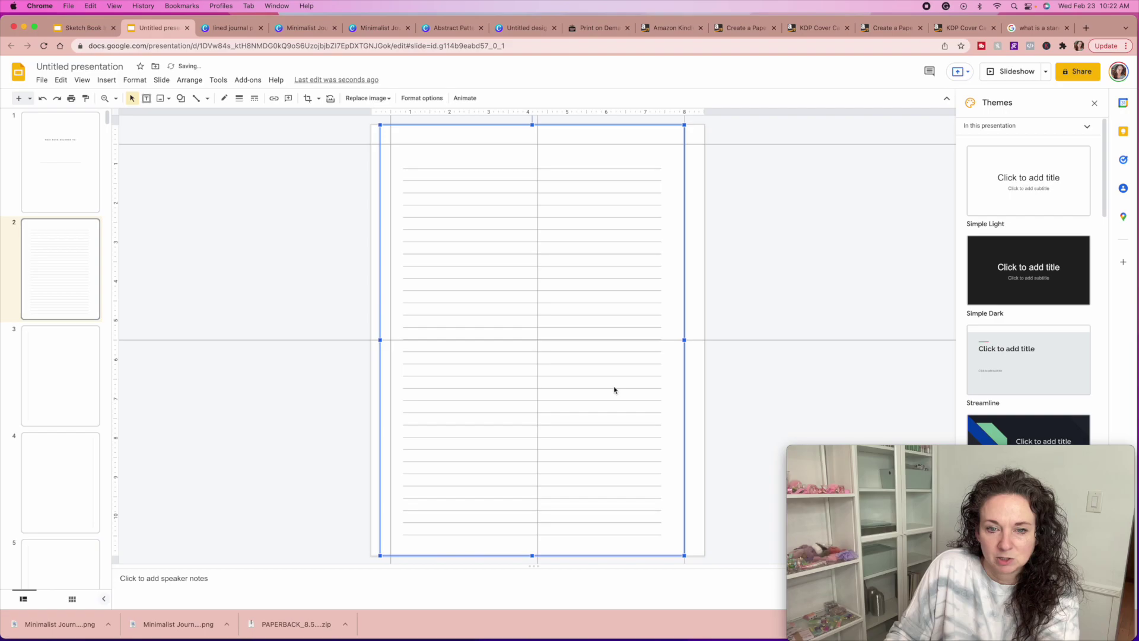
pyautogui.press('Right')
pyautogui.press('Right')
pyautogui.press('Right')
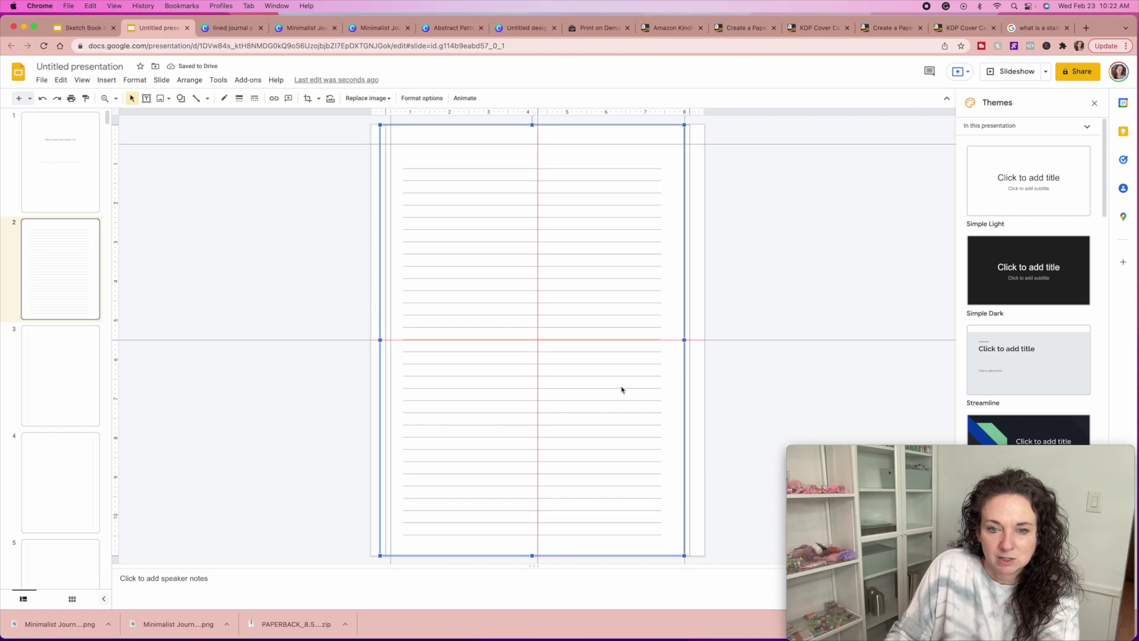
pyautogui.click(771, 407)
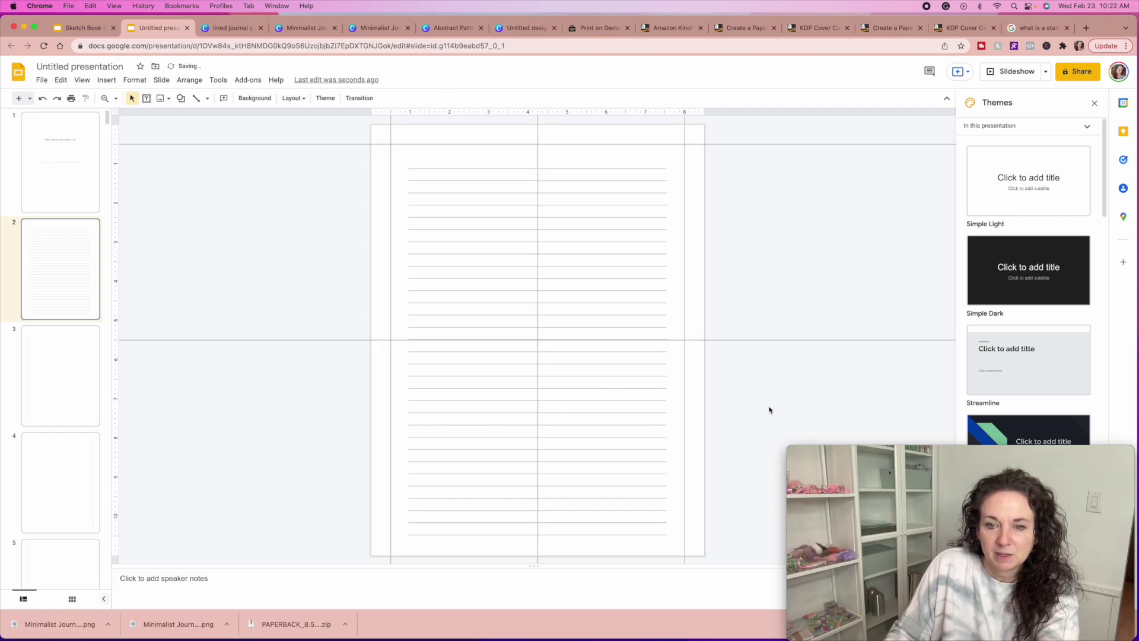
# Step: Hide the guides in the presentation and compare slide 2 with slide 3
pyautogui.rightClick(391, 117)
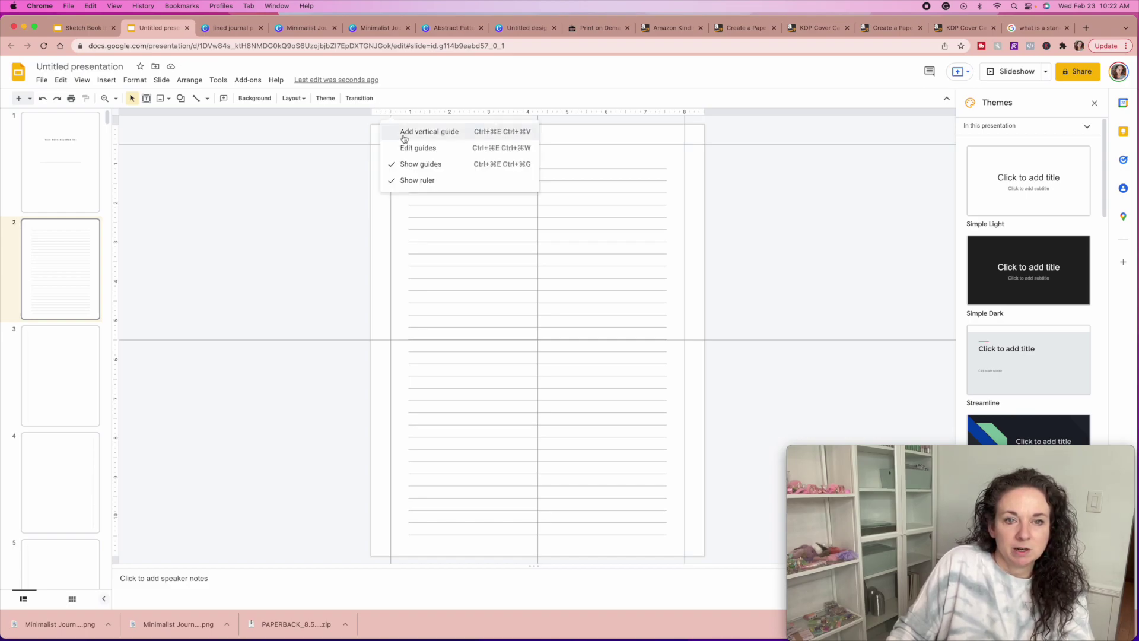
pyautogui.click(406, 166)
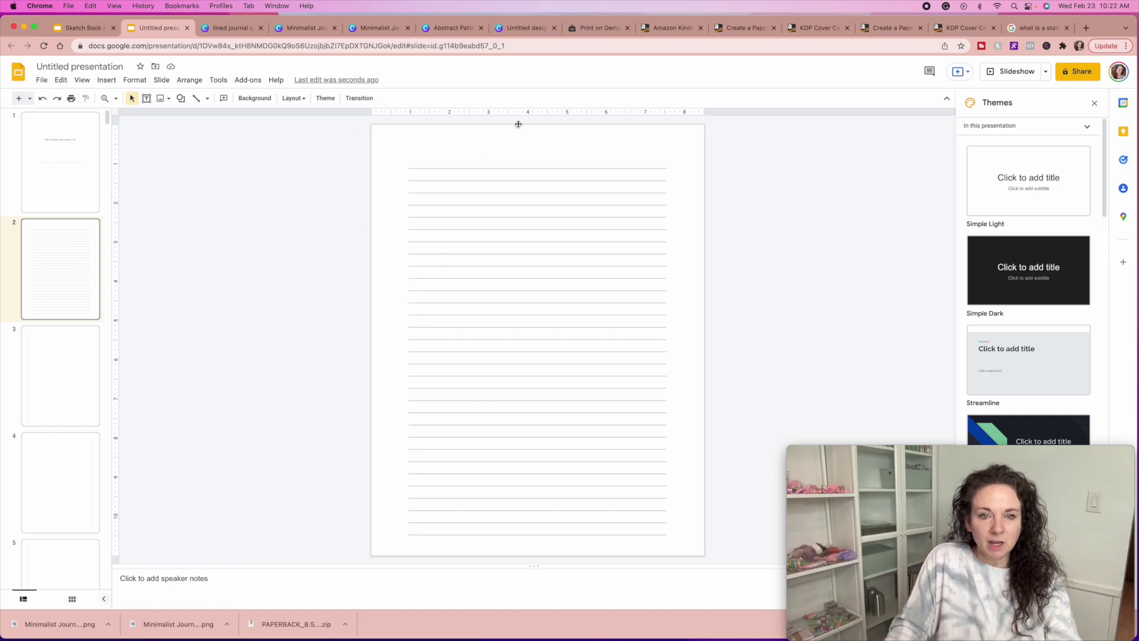
pyautogui.press('Down')
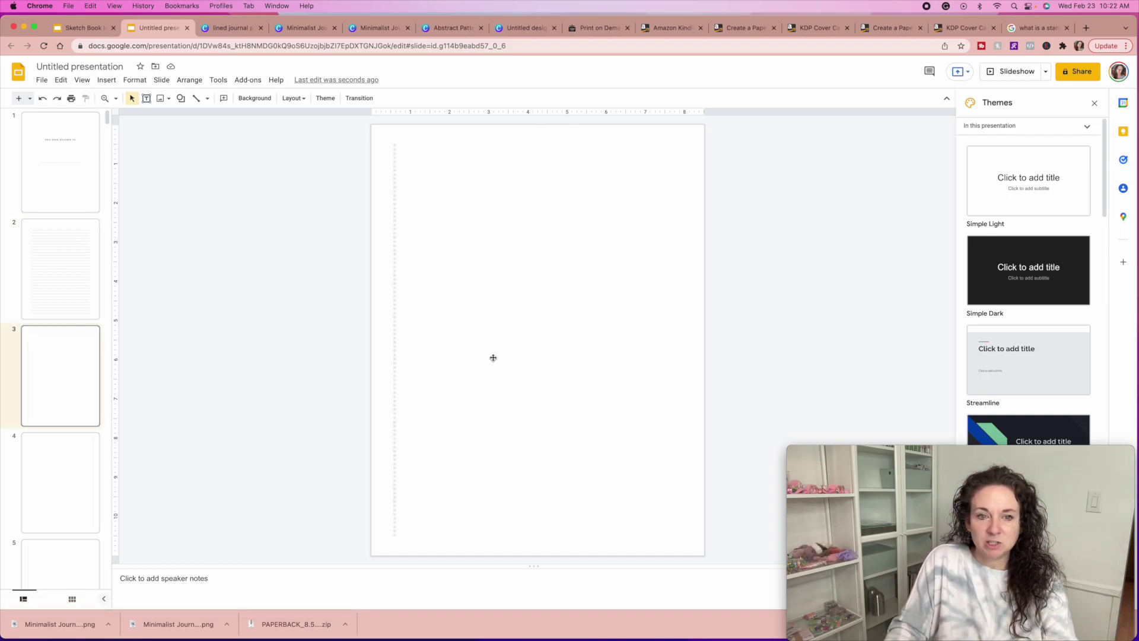
pyautogui.press('Up')
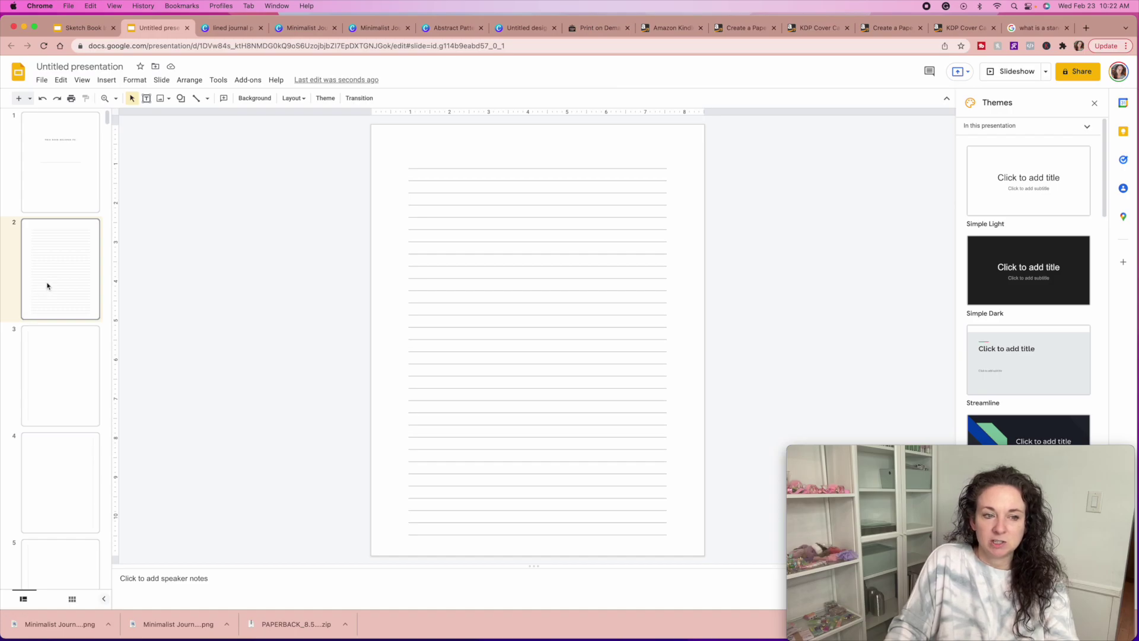
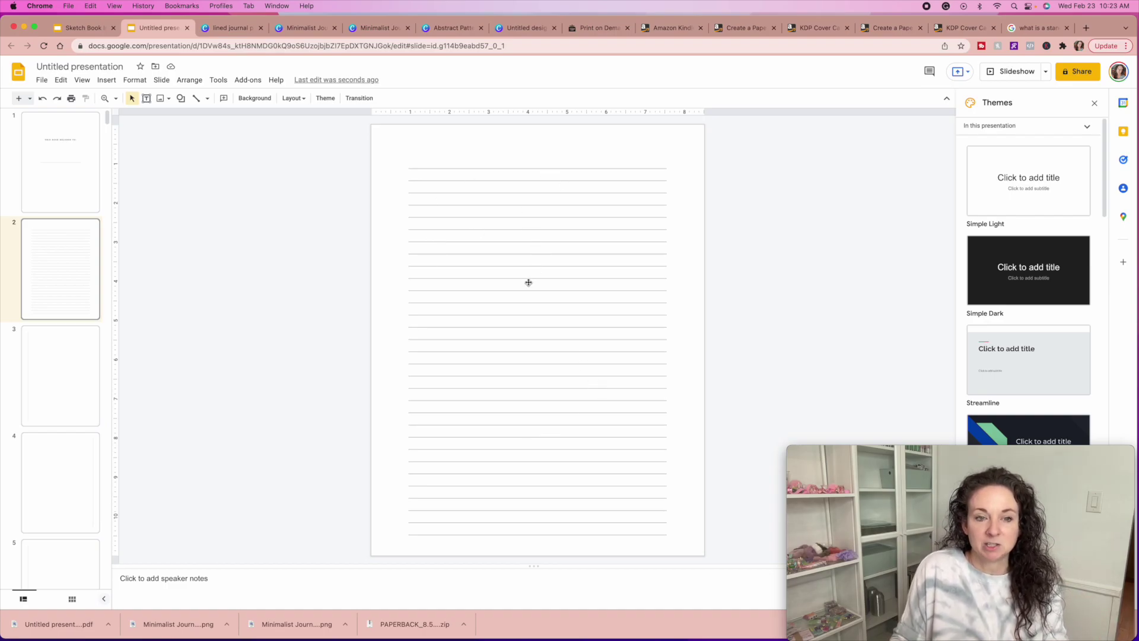
# Step: Compare blank slide 3 with the lined page on slide 2 of the presentation
pyautogui.click(41, 402)
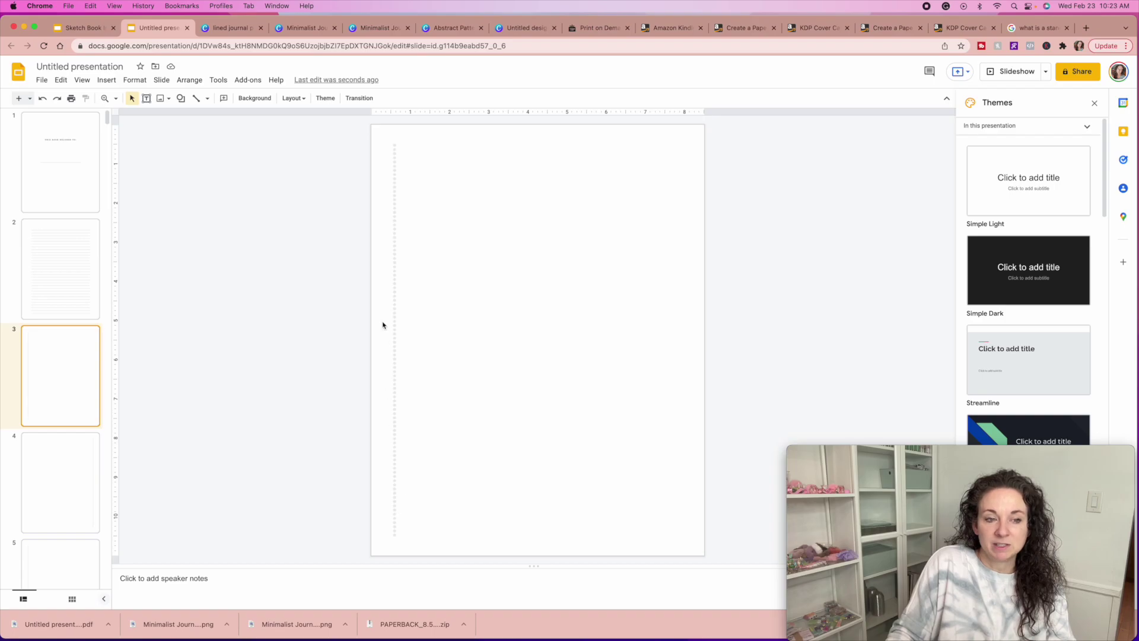
pyautogui.click(70, 283)
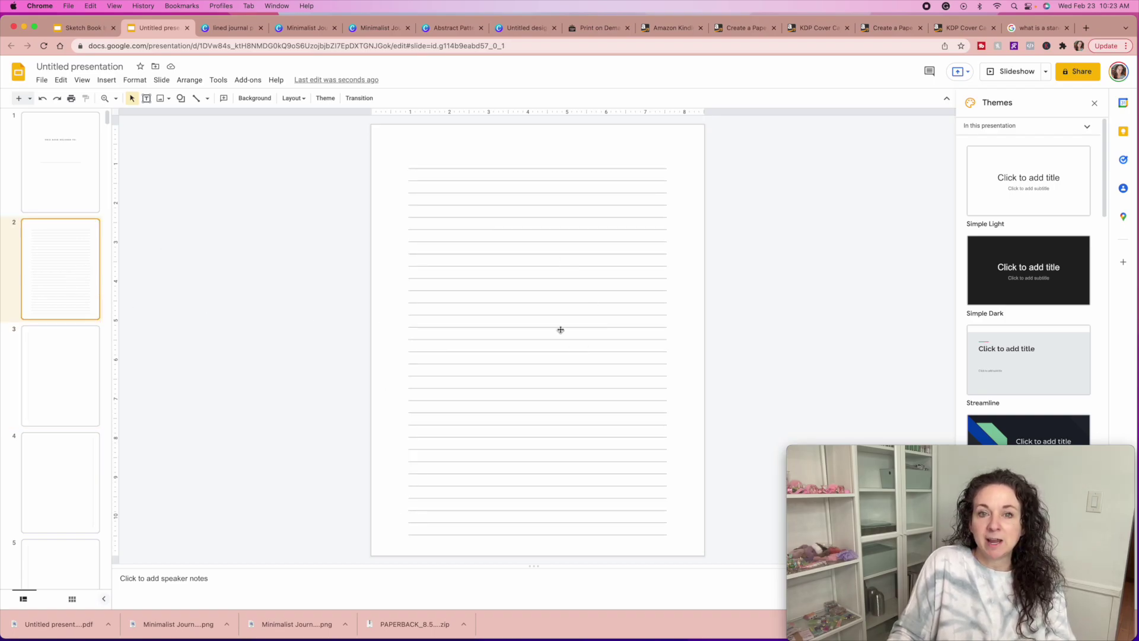
# Step: Switch to Canva's lined journal pages search and browse the templates for other interior page designs
pyautogui.click(249, 29)
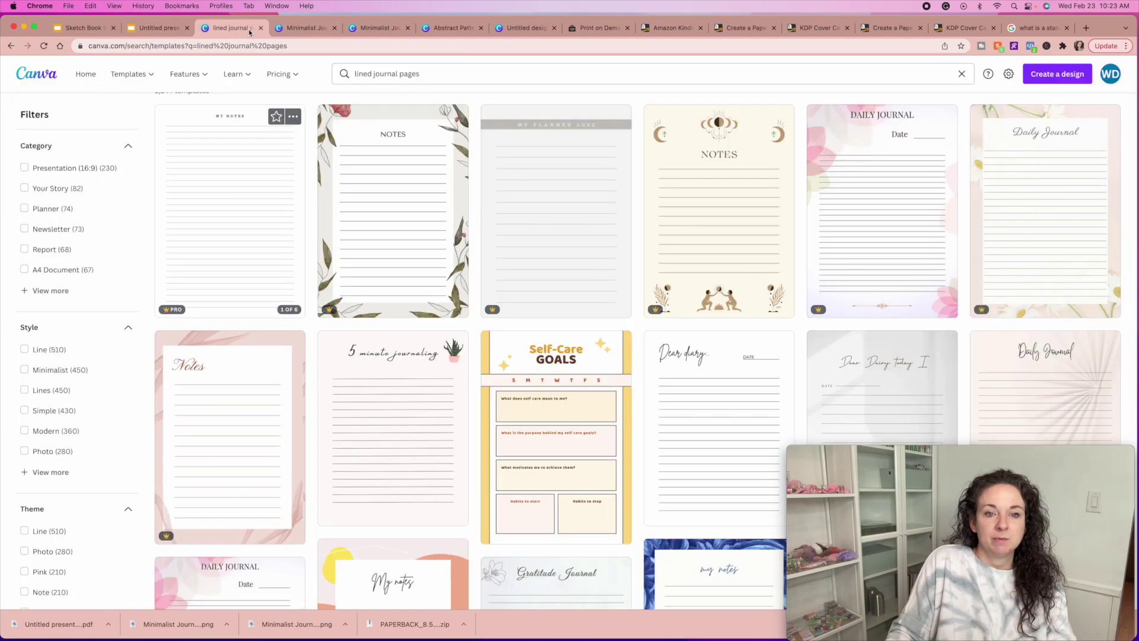
pyautogui.scroll(-5, 617, 386)
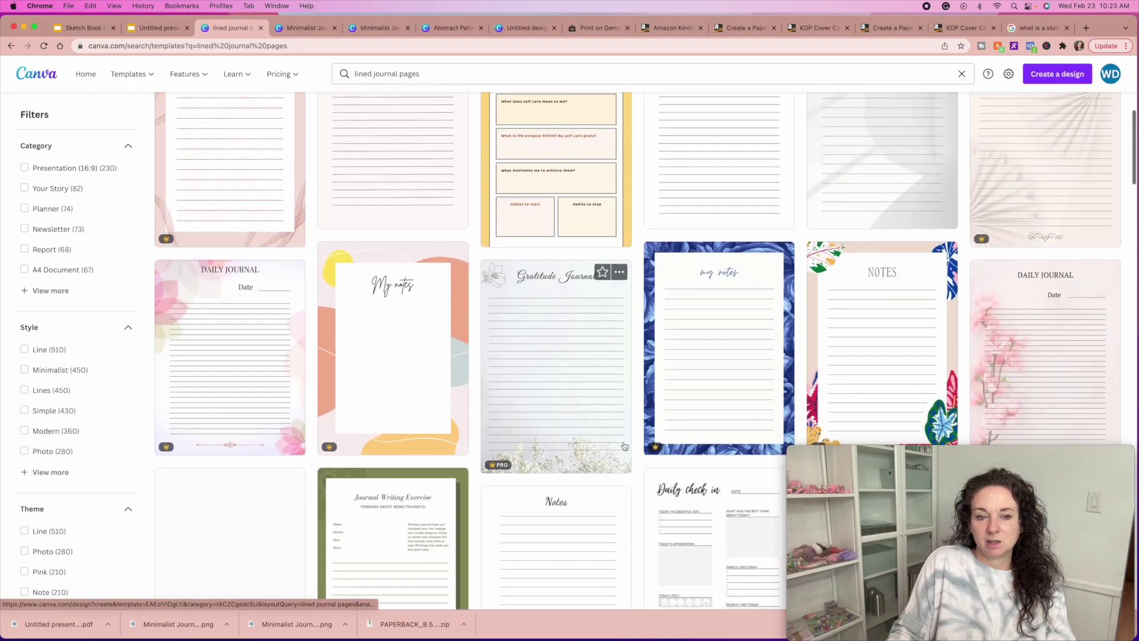
pyautogui.scroll(-3, 624, 445)
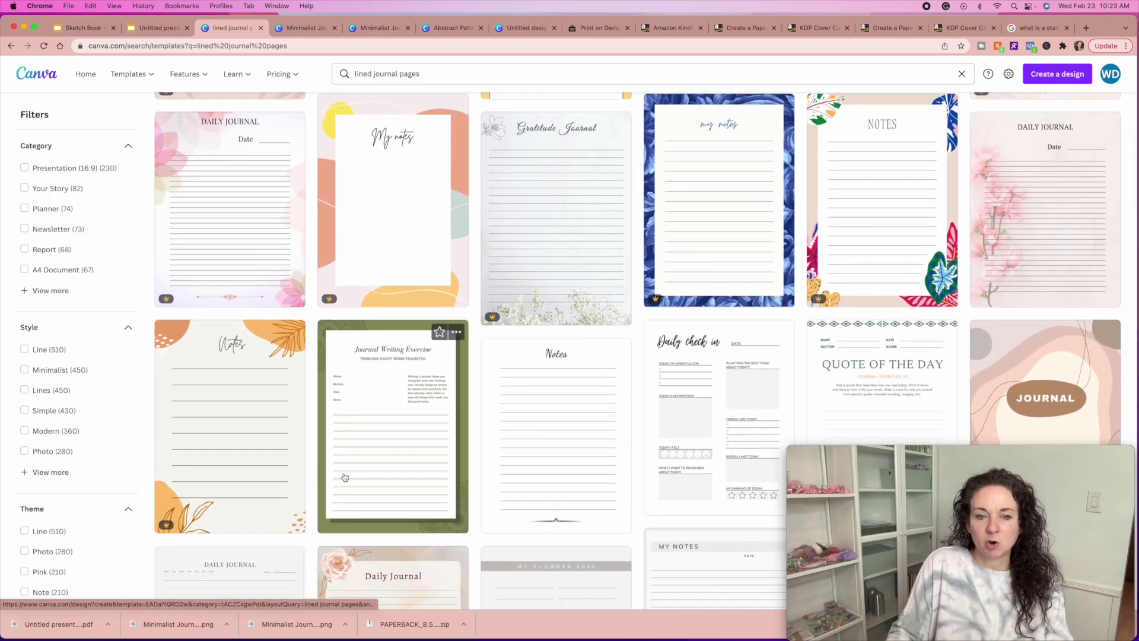
pyautogui.scroll(-1, 345, 477)
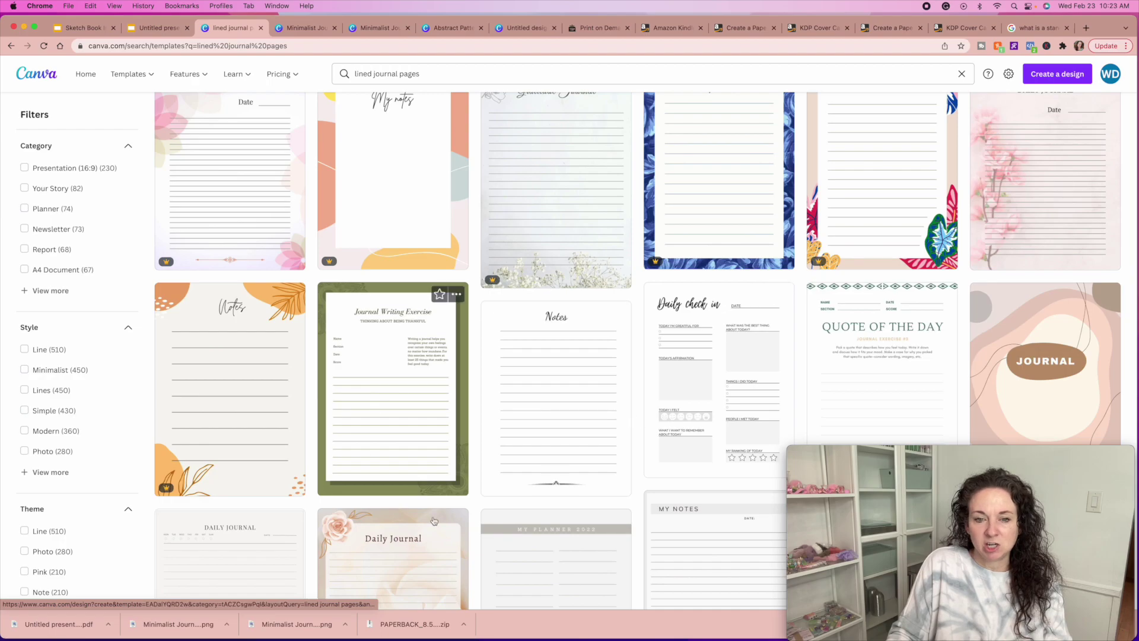
pyautogui.scroll(-3, 582, 446)
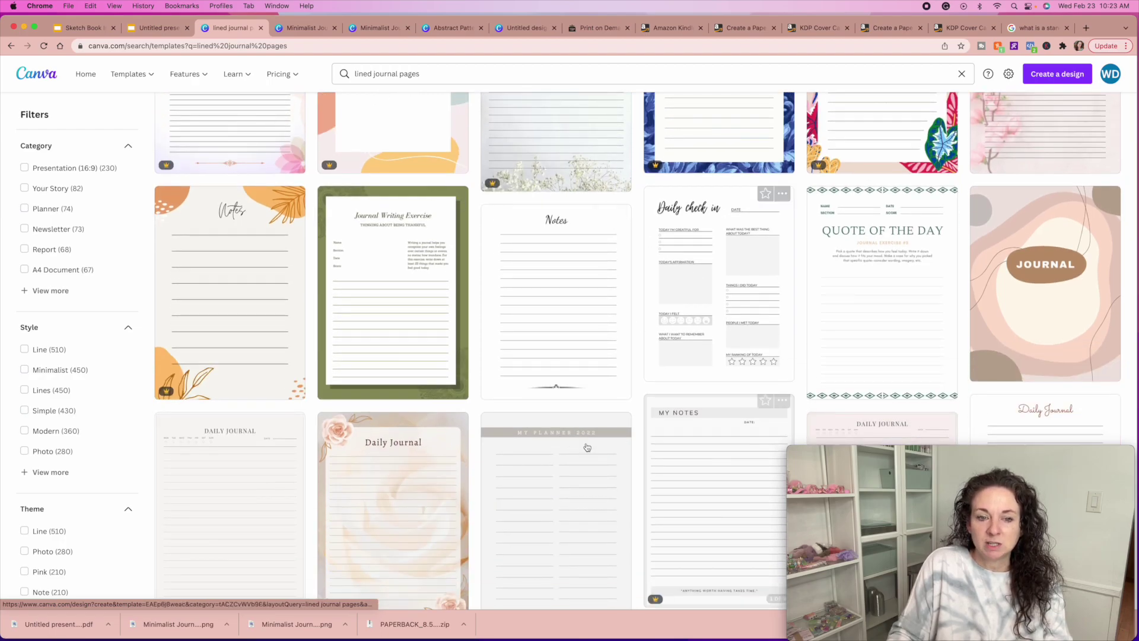
pyautogui.scroll(-5, 481, 468)
pyautogui.scroll(-2, 481, 469)
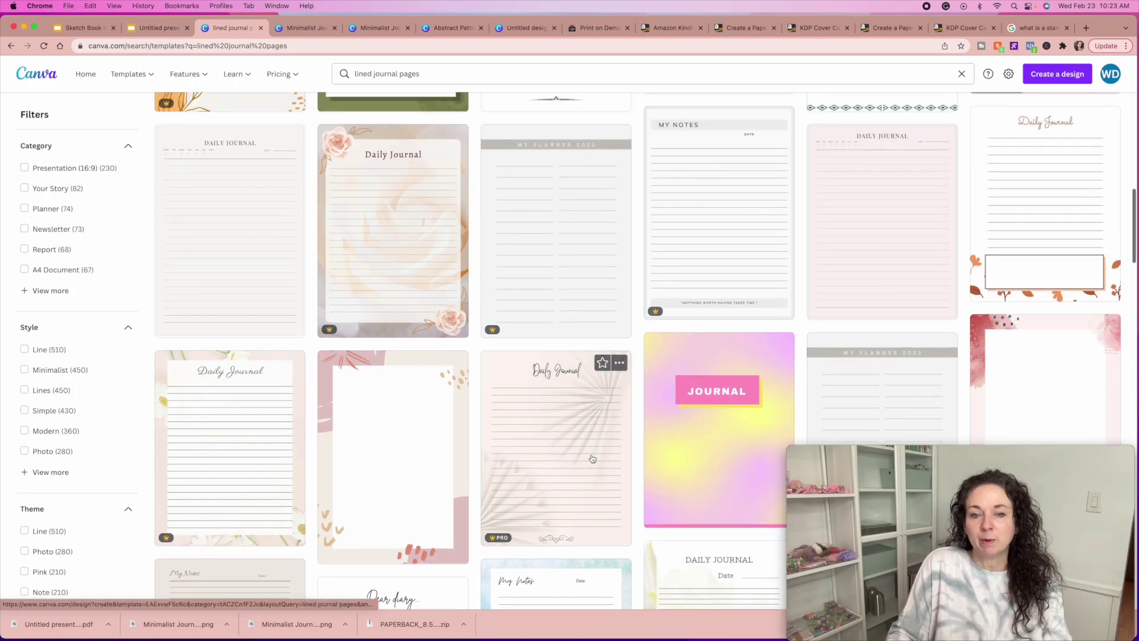
pyautogui.scroll(10, 592, 459)
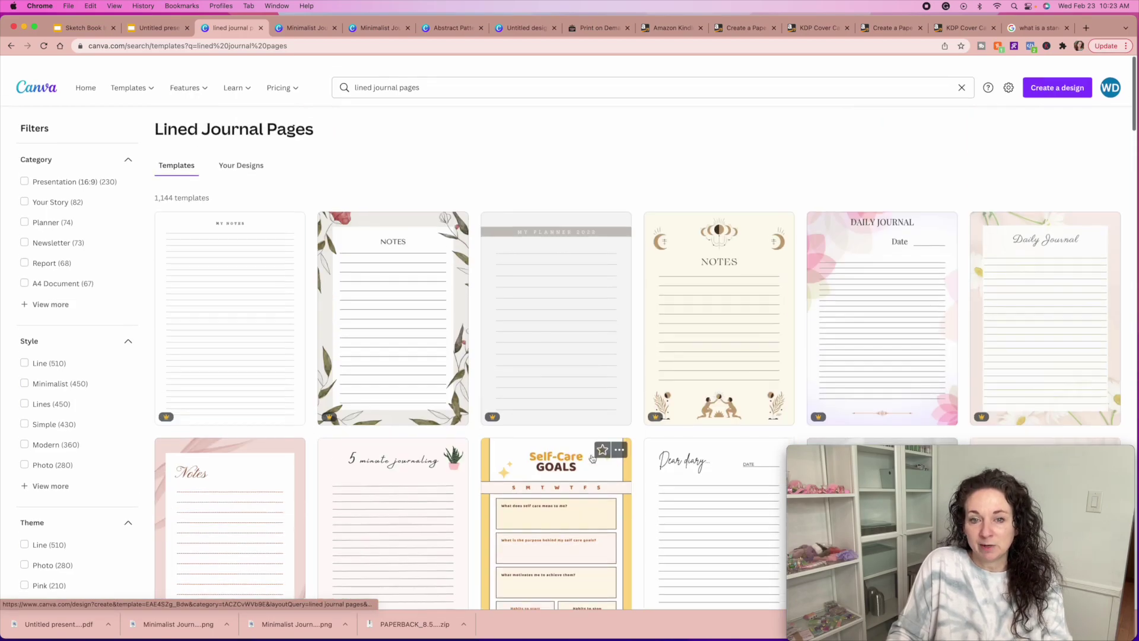
pyautogui.scroll(-1, 592, 459)
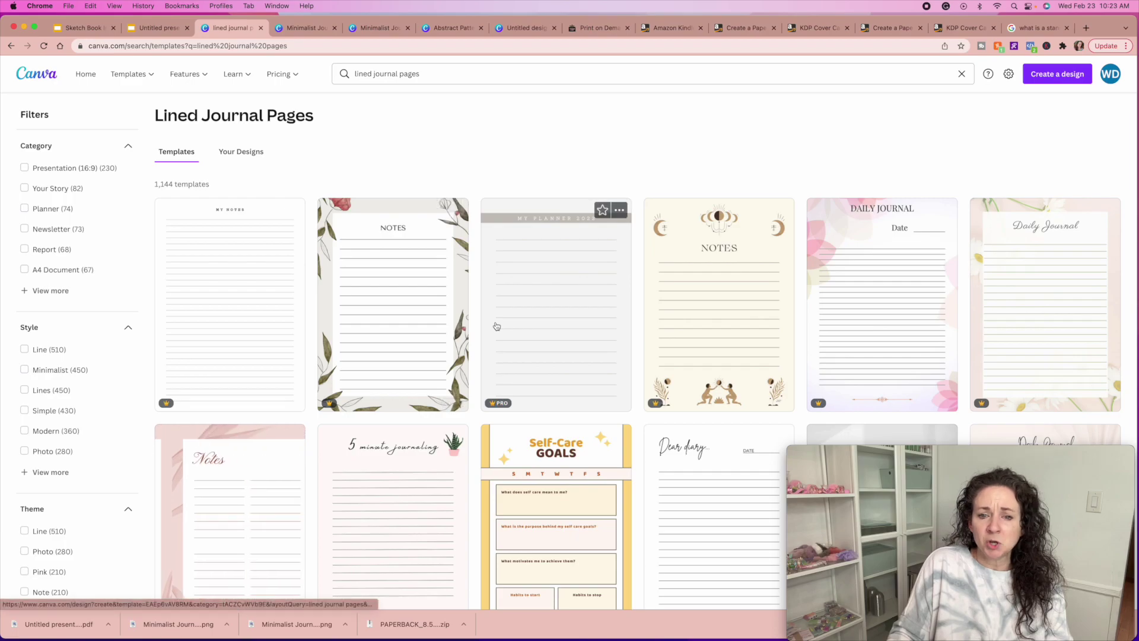
pyautogui.scroll(-2, 579, 536)
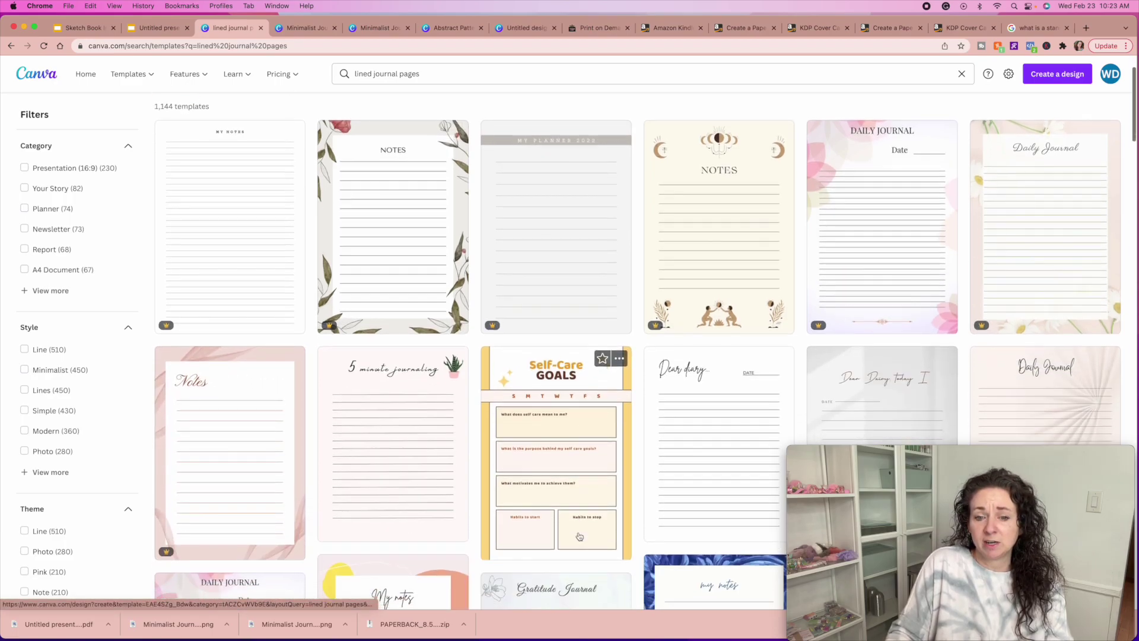
pyautogui.scroll(-6, 580, 536)
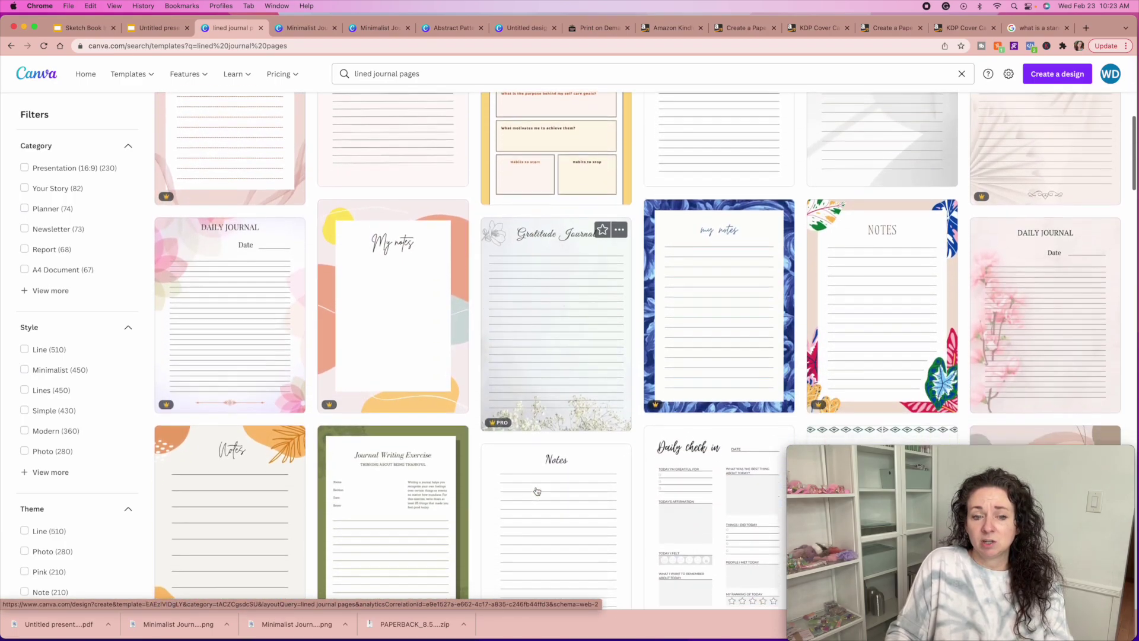
pyautogui.scroll(8, 392, 309)
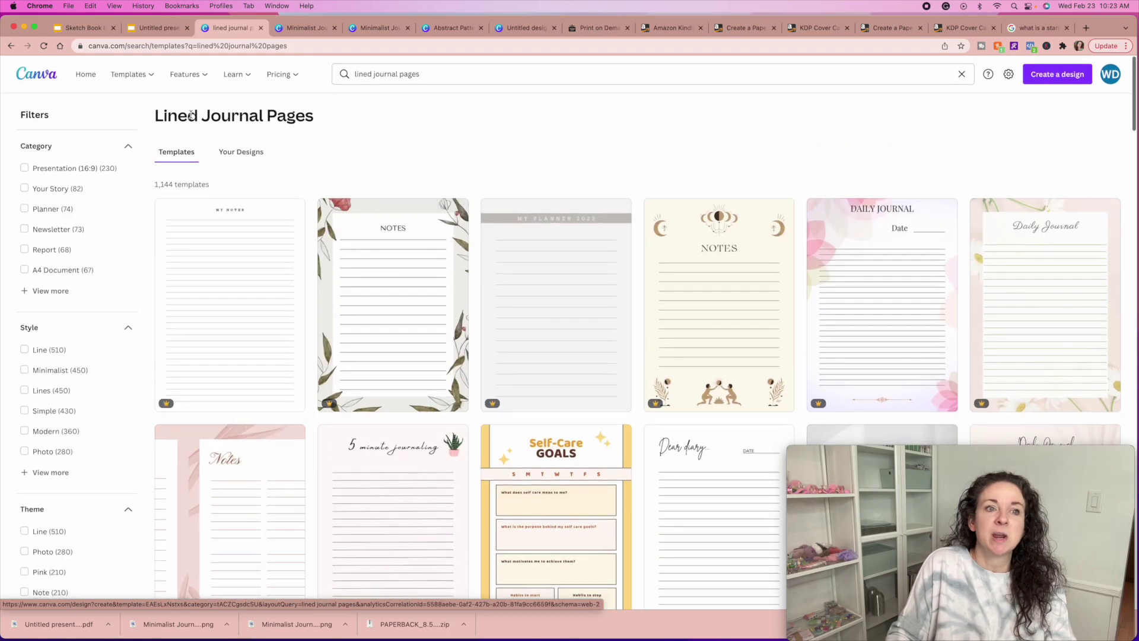
# Step: Switch to the Kindle Direct Publishing bookshelf and start creating a new paperback title
pyautogui.click(153, 30)
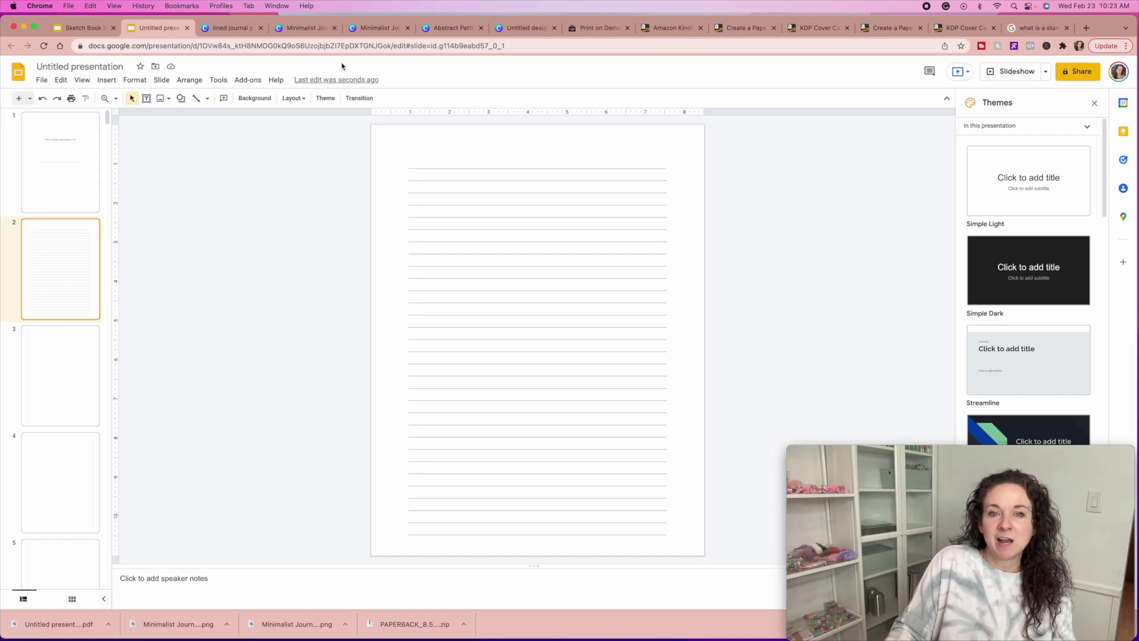
pyautogui.click(673, 28)
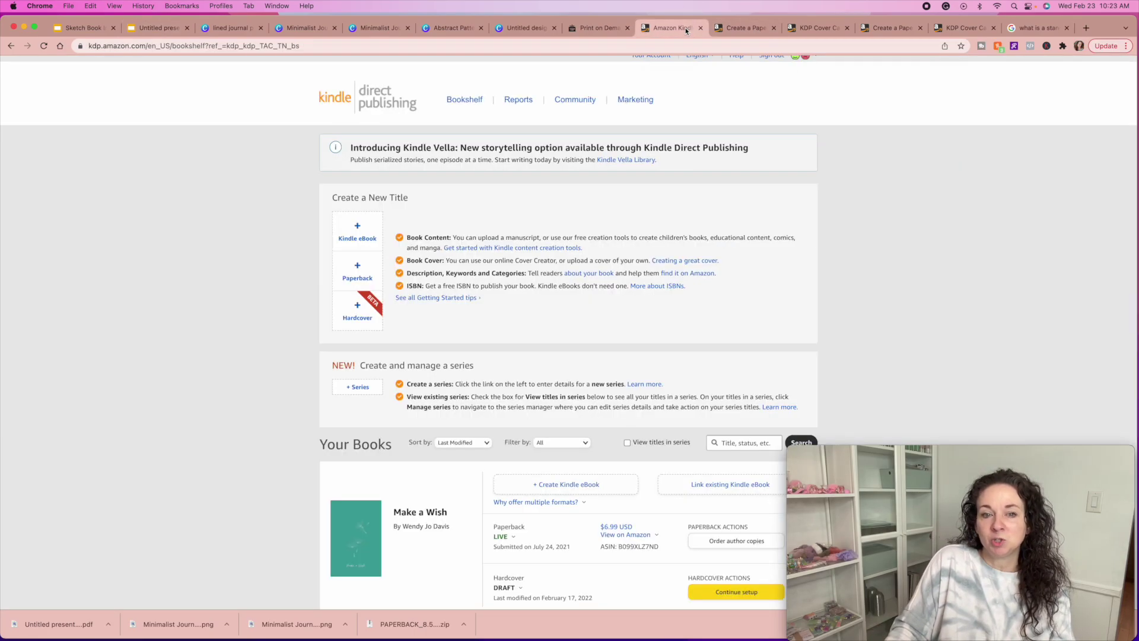
pyautogui.click(367, 277)
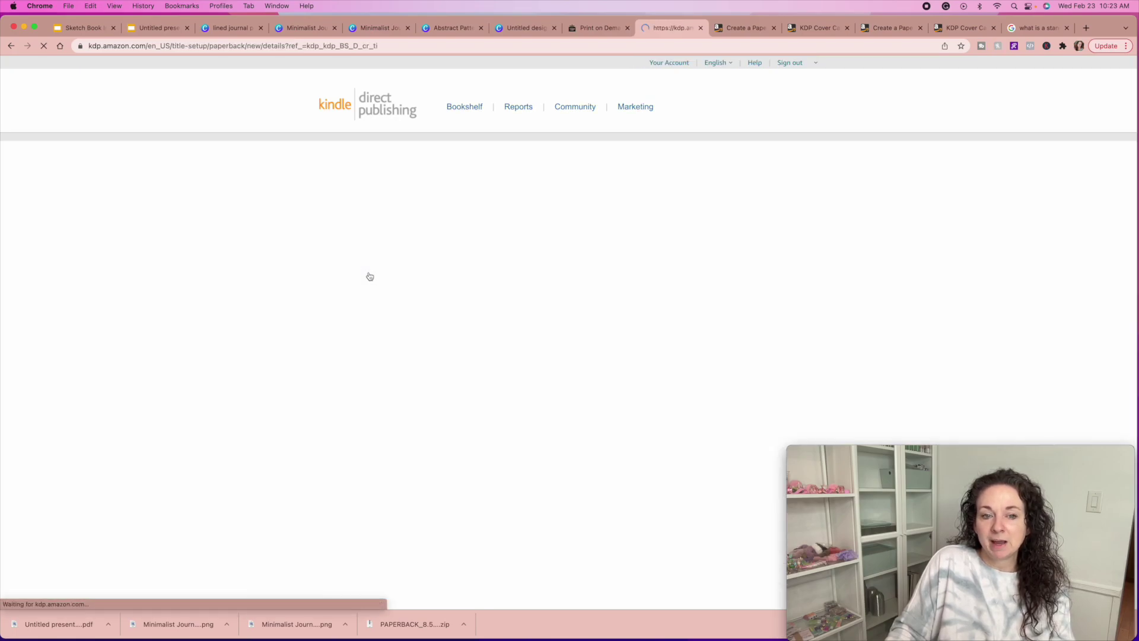
# Step: Examine the language, book title, series, edition number and author sections of the new paperback's details form
pyautogui.scroll(-2, 490, 322)
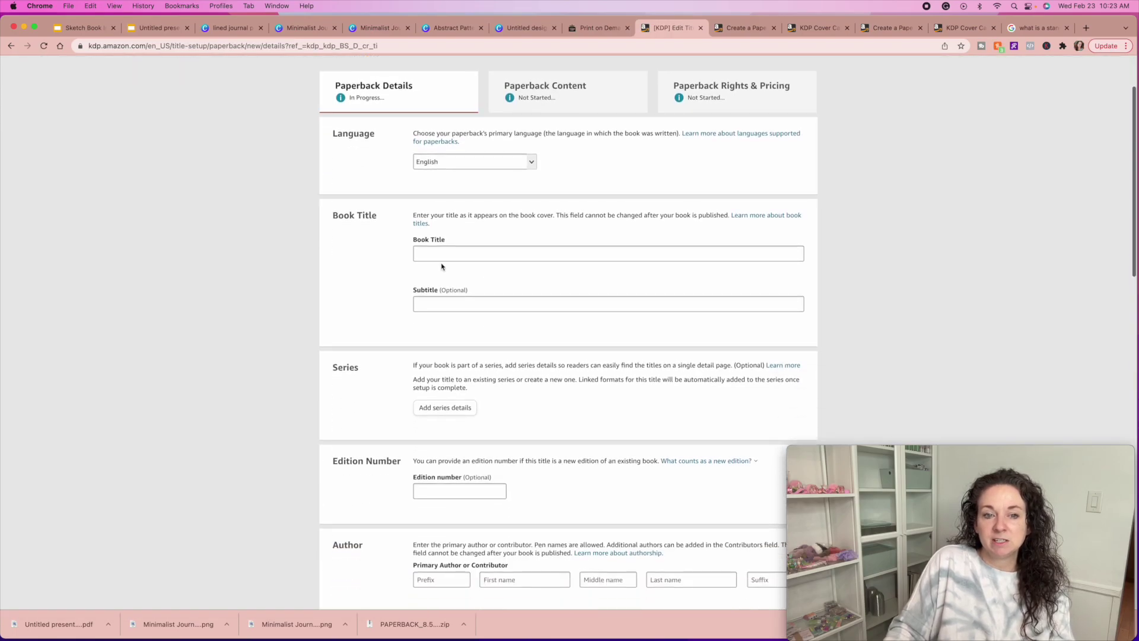
pyautogui.click(434, 255)
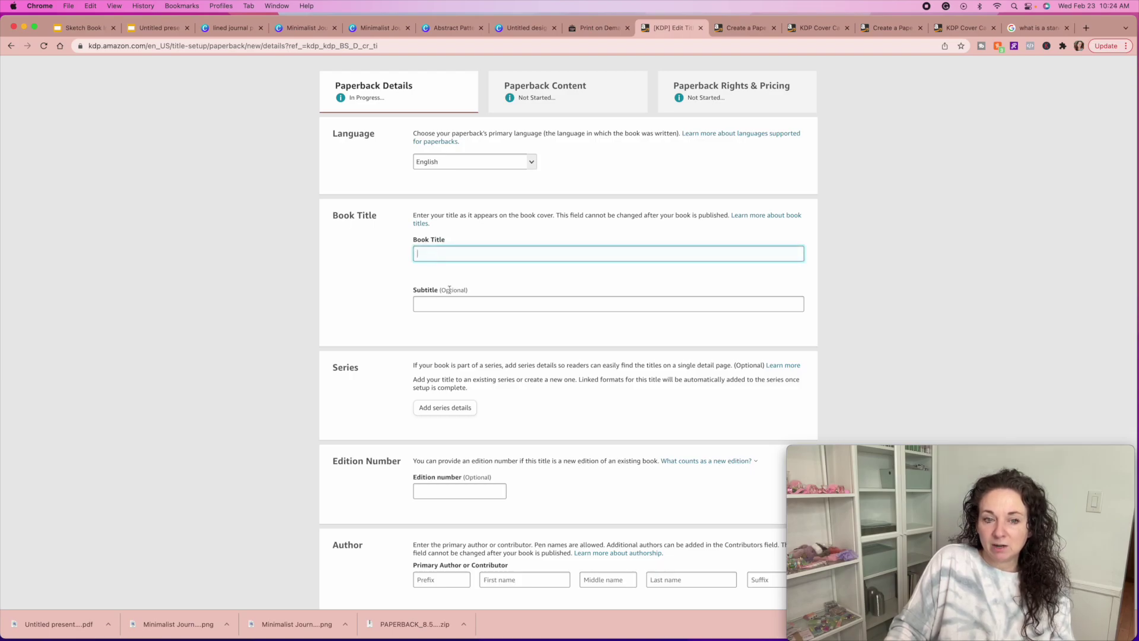
pyautogui.scroll(-5, 415, 322)
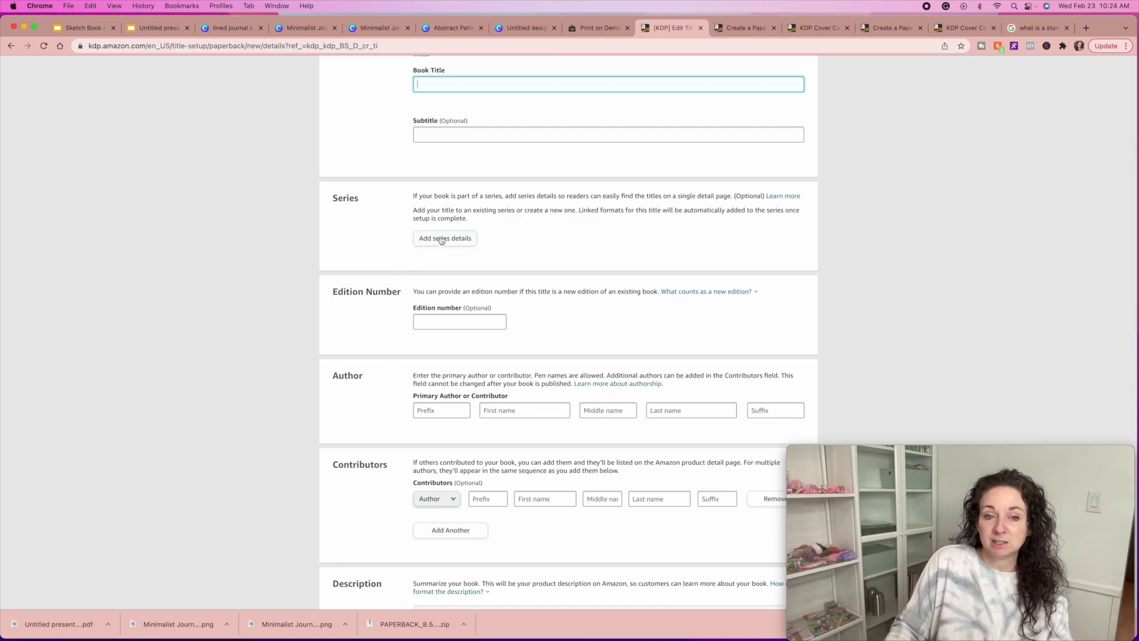
pyautogui.scroll(-3, 418, 342)
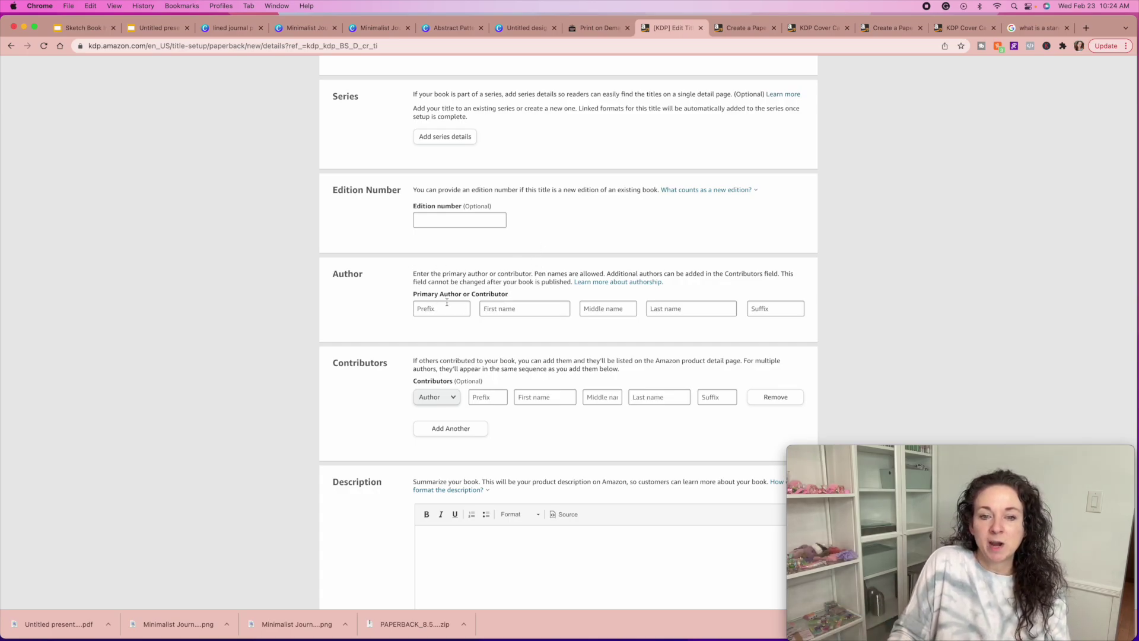
pyautogui.click(518, 308)
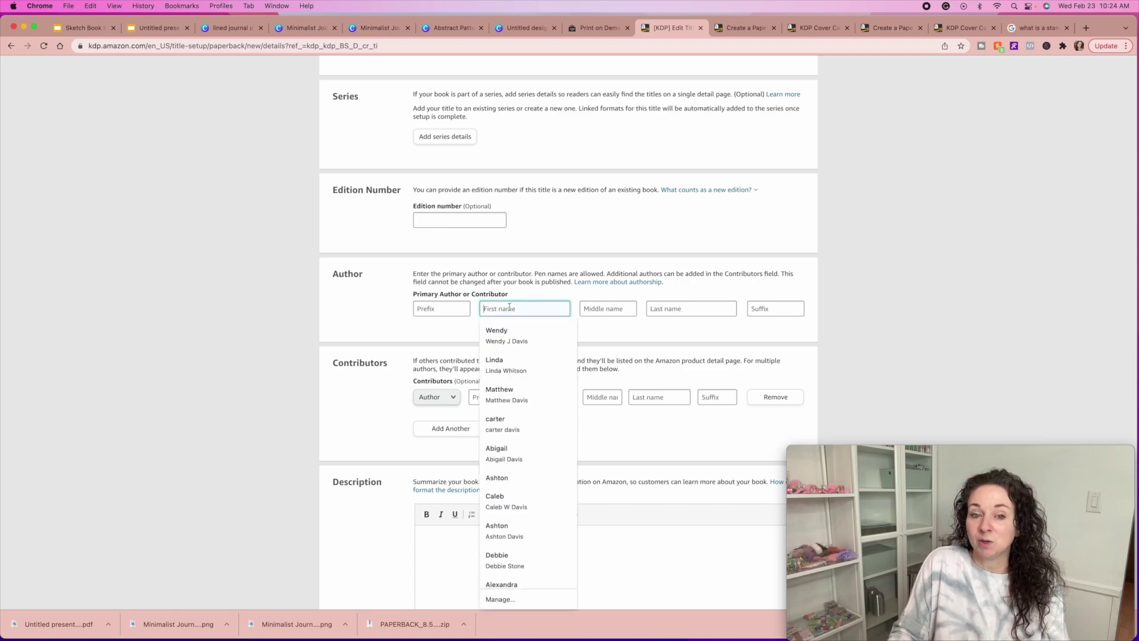
pyautogui.click(373, 295)
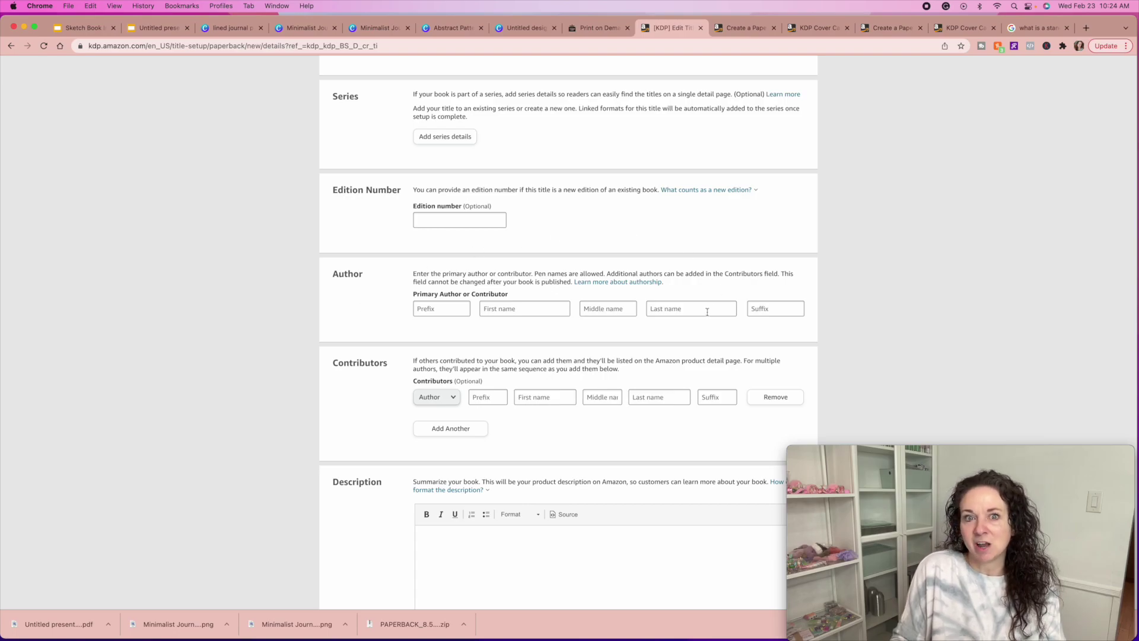
# Step: Examine the contributors, description, publishing rights, keywords, categories and adult content sections of the paperback details form
pyautogui.scroll(-3, 377, 410)
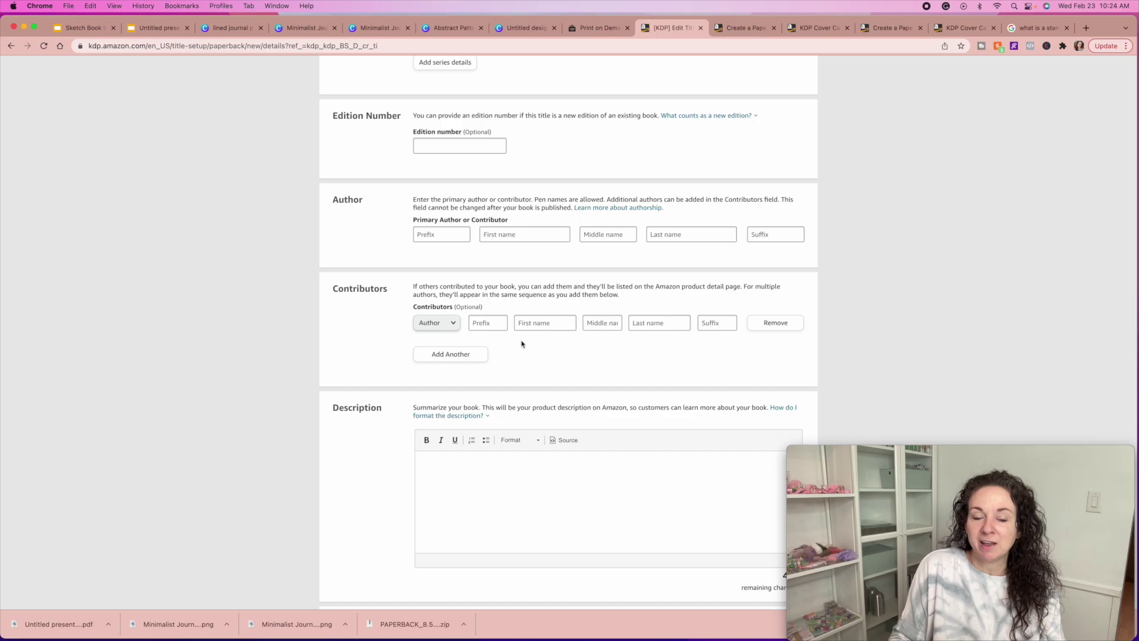
pyautogui.scroll(-4, 413, 435)
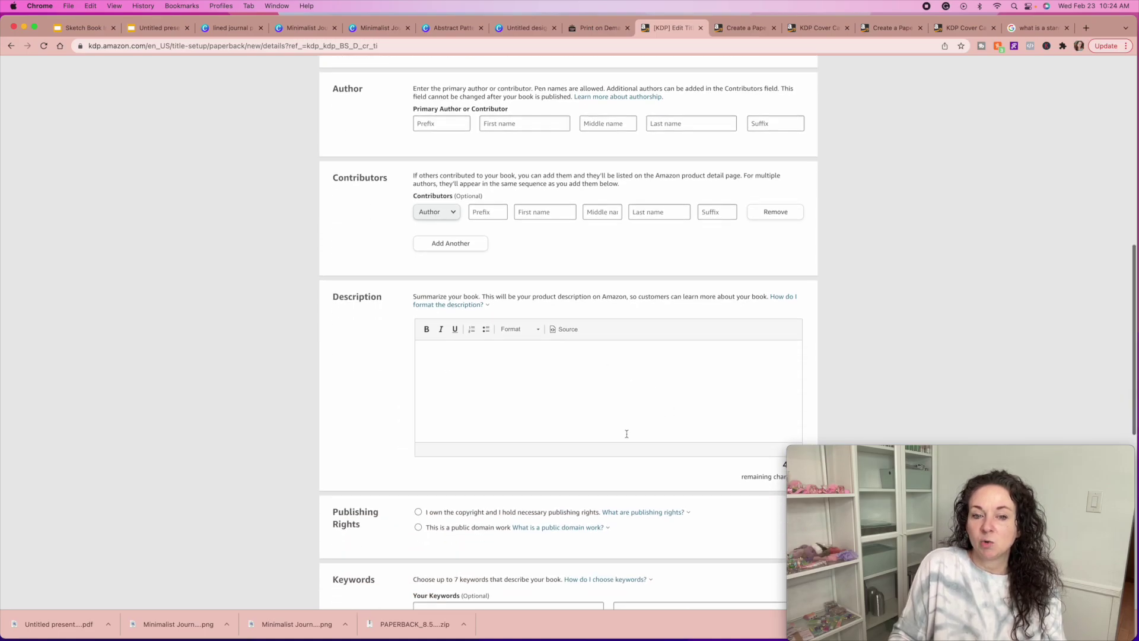
pyautogui.scroll(-3, 532, 381)
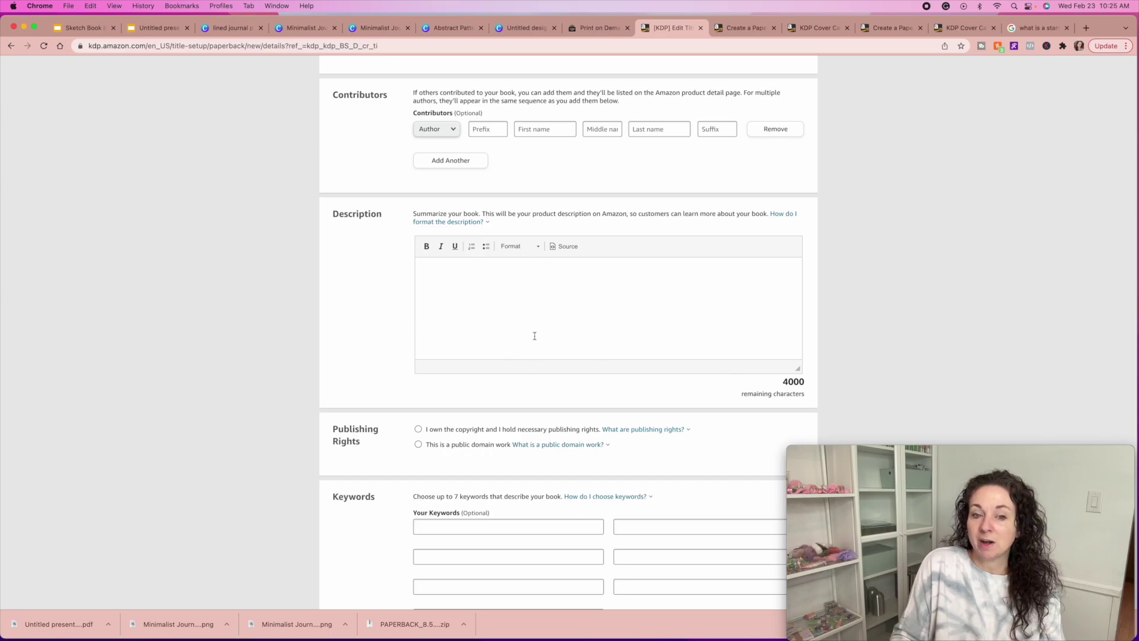
pyautogui.scroll(-5, 440, 402)
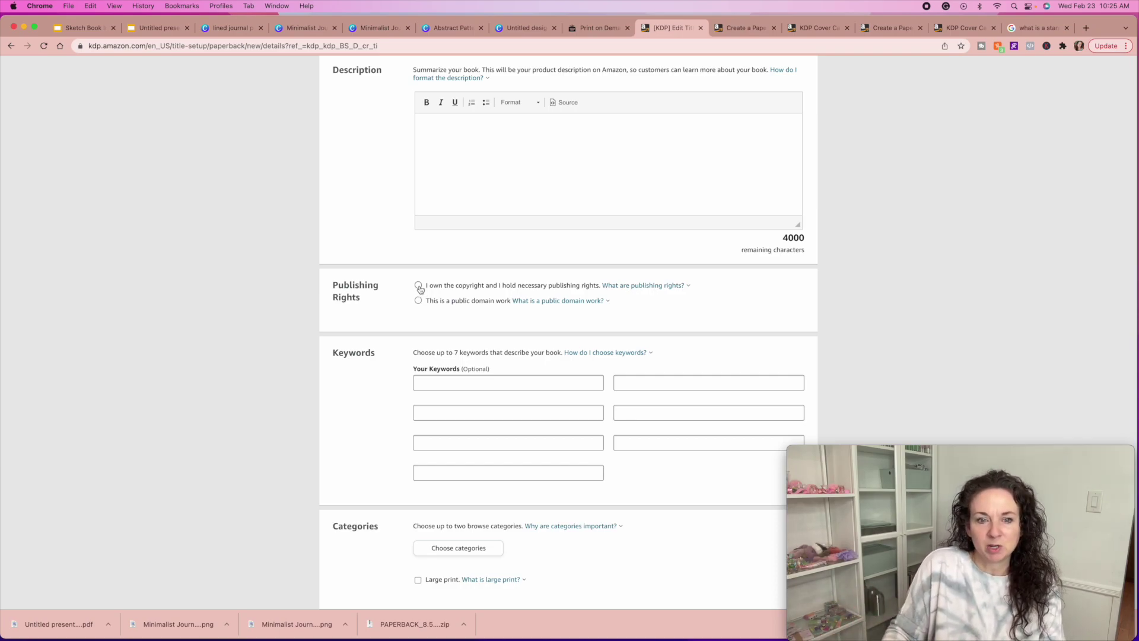
pyautogui.scroll(-2, 381, 410)
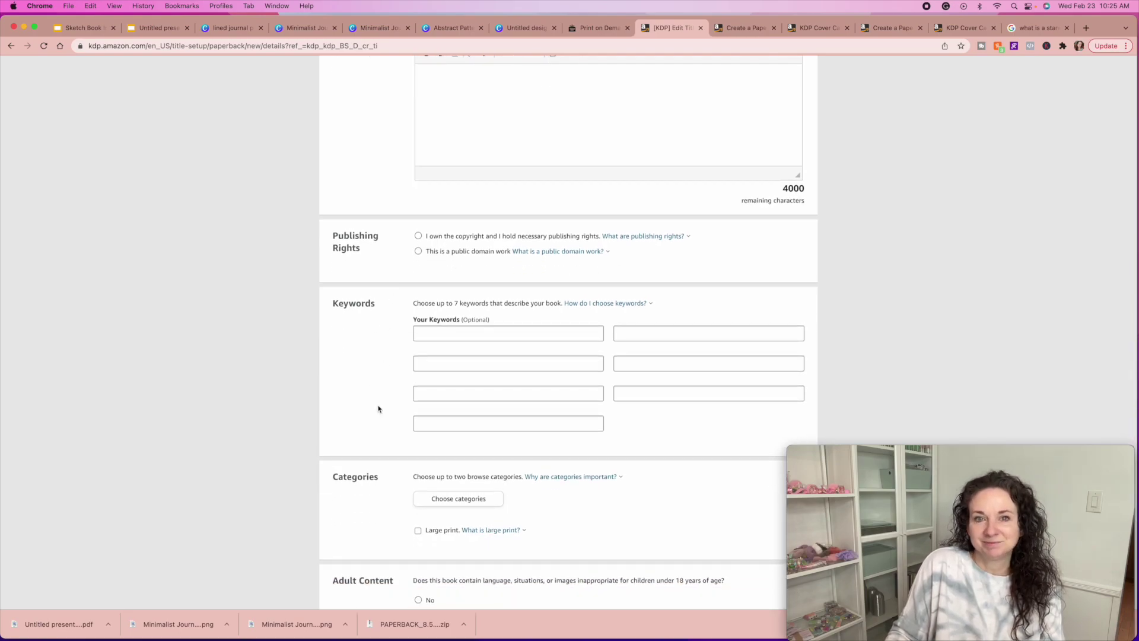
pyautogui.scroll(-7, 378, 409)
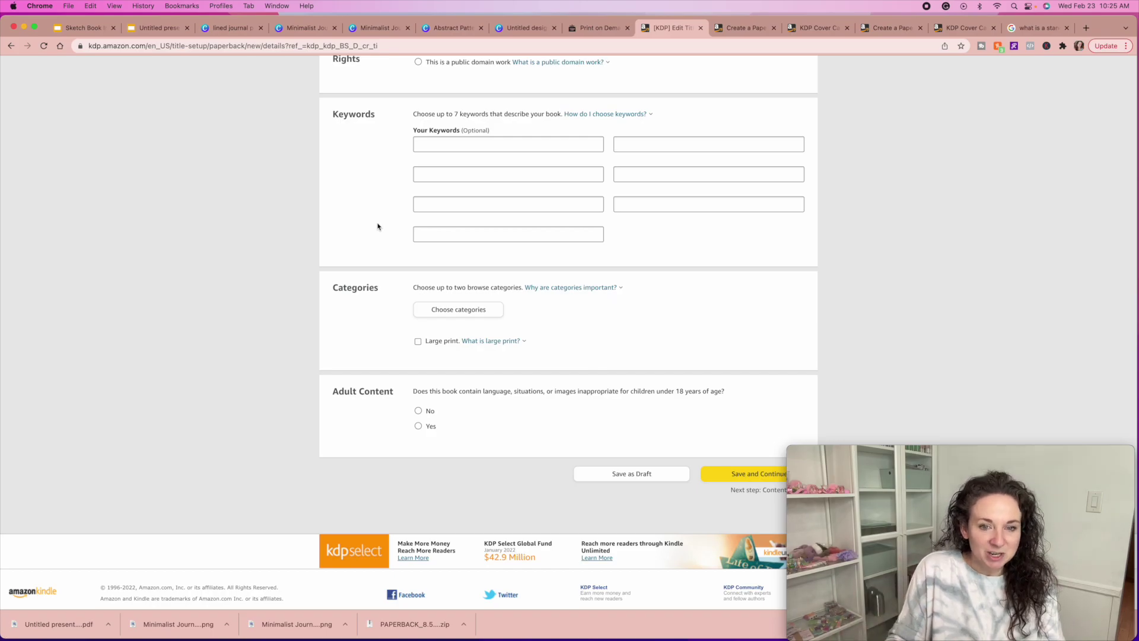
pyautogui.scroll(-3, 369, 175)
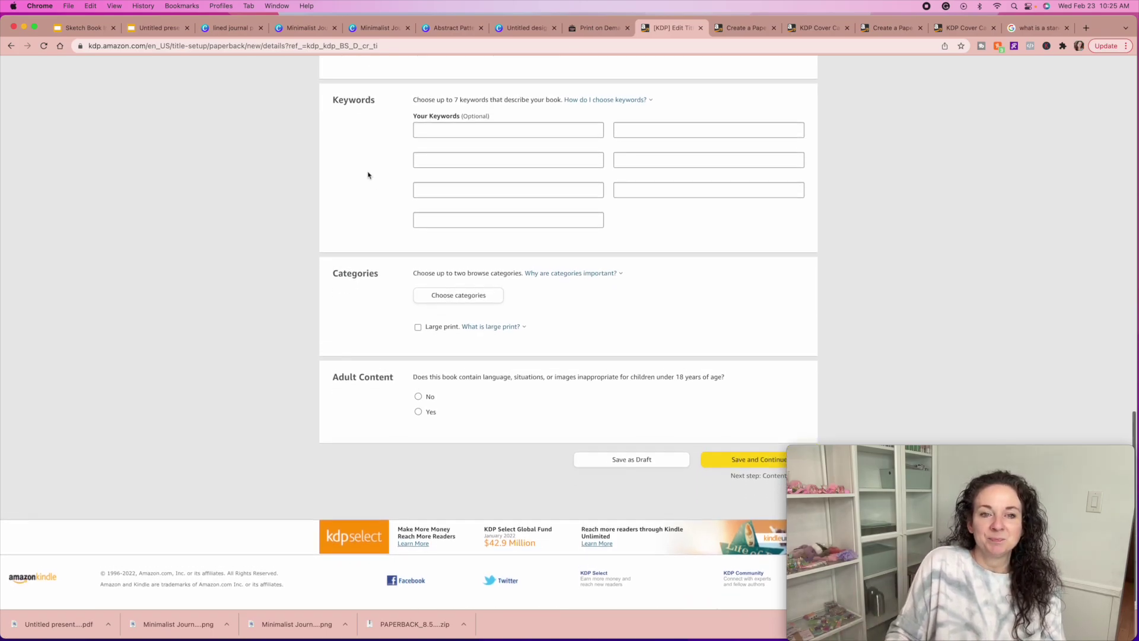
# Step: Go back over the paperback details form, examining the description and the optional keyword fields again
pyautogui.scroll(15, 377, 147)
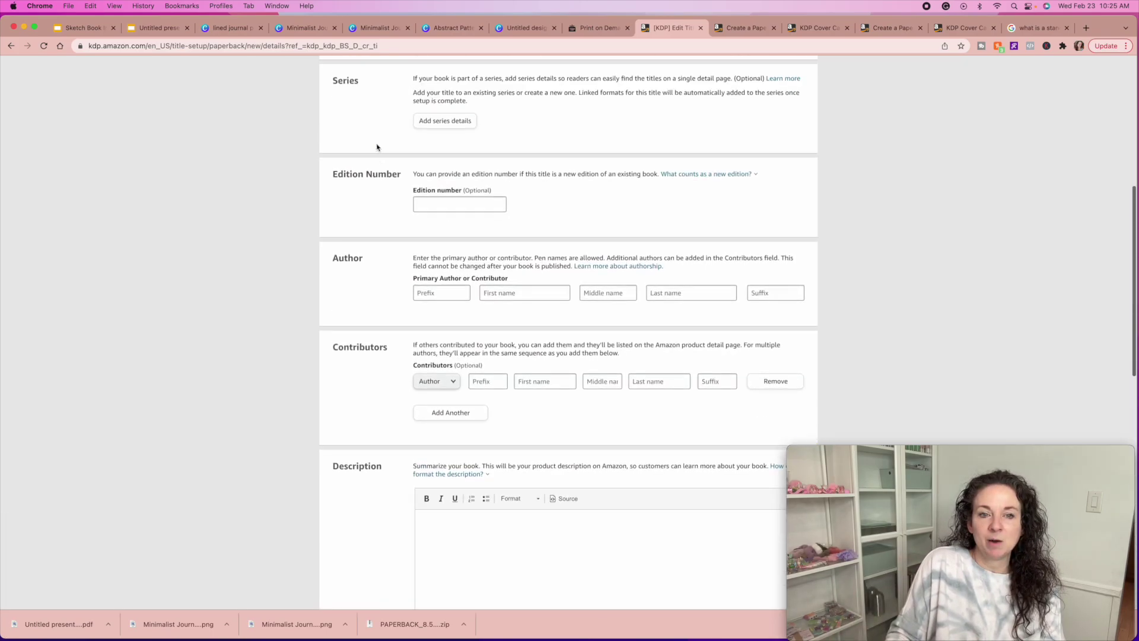
pyautogui.scroll(2, 403, 123)
pyautogui.scroll(-10, 401, 125)
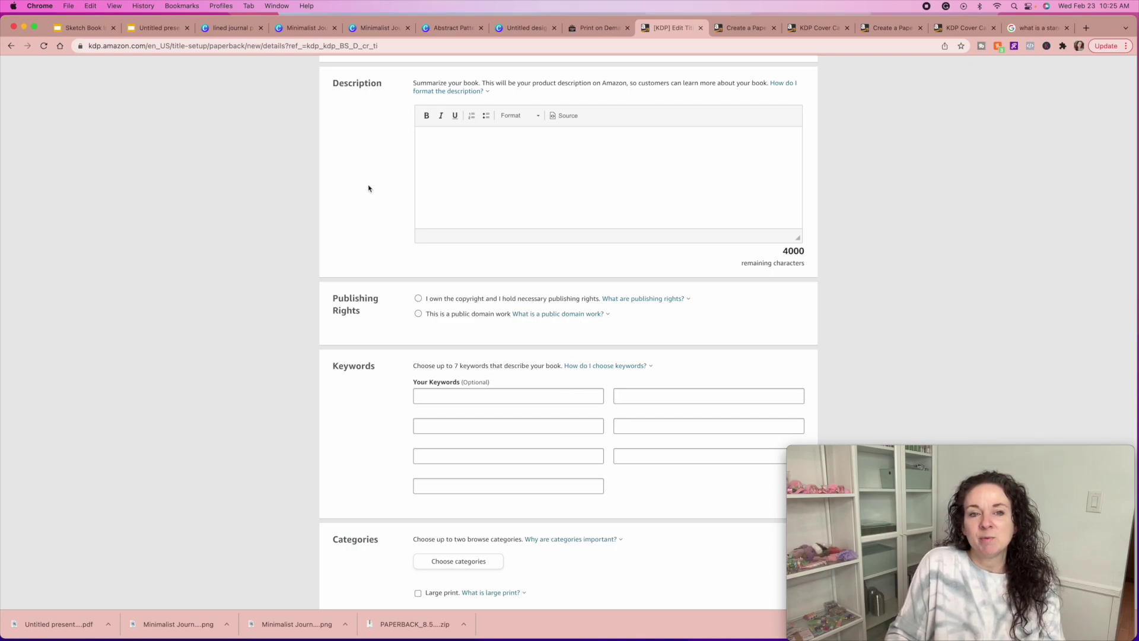
pyautogui.scroll(3, 369, 192)
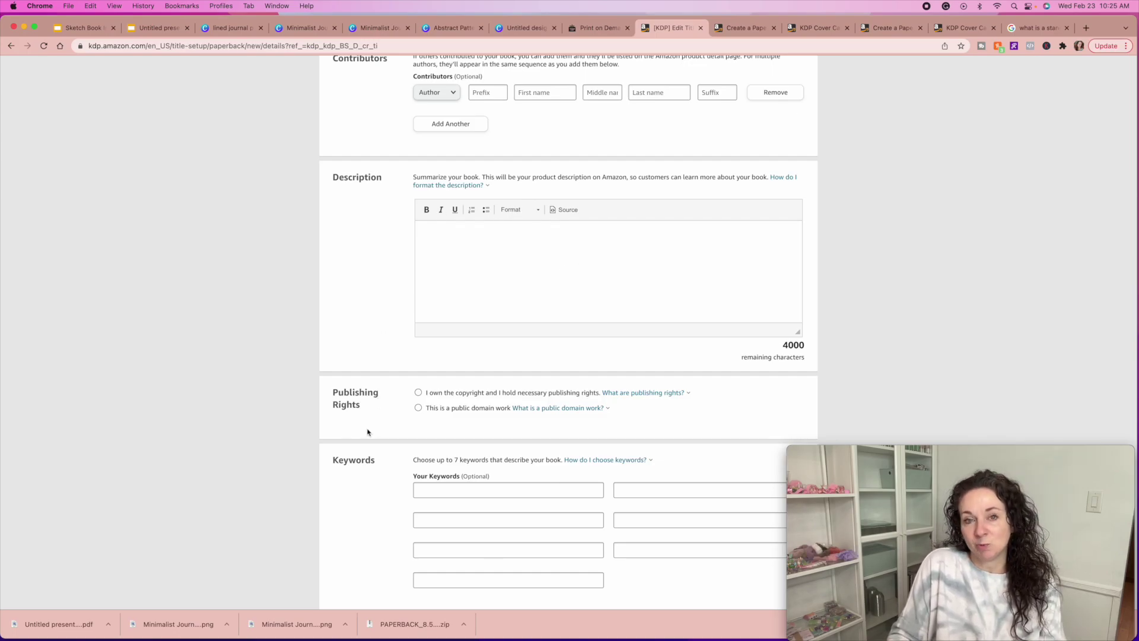
pyautogui.scroll(-6, 367, 526)
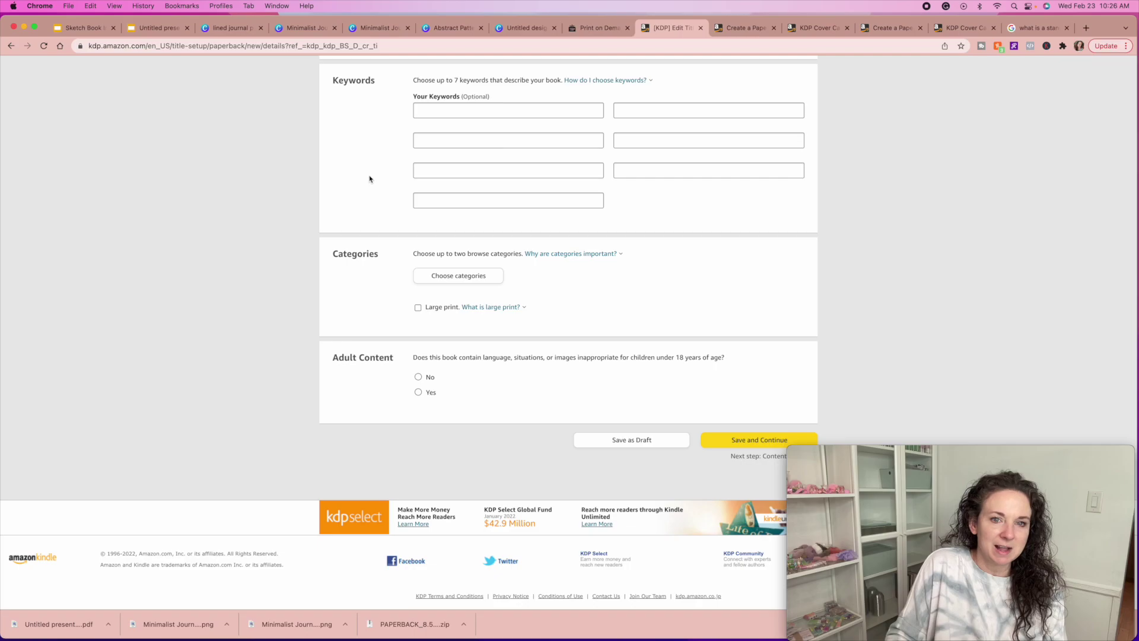
pyautogui.scroll(-1, 370, 179)
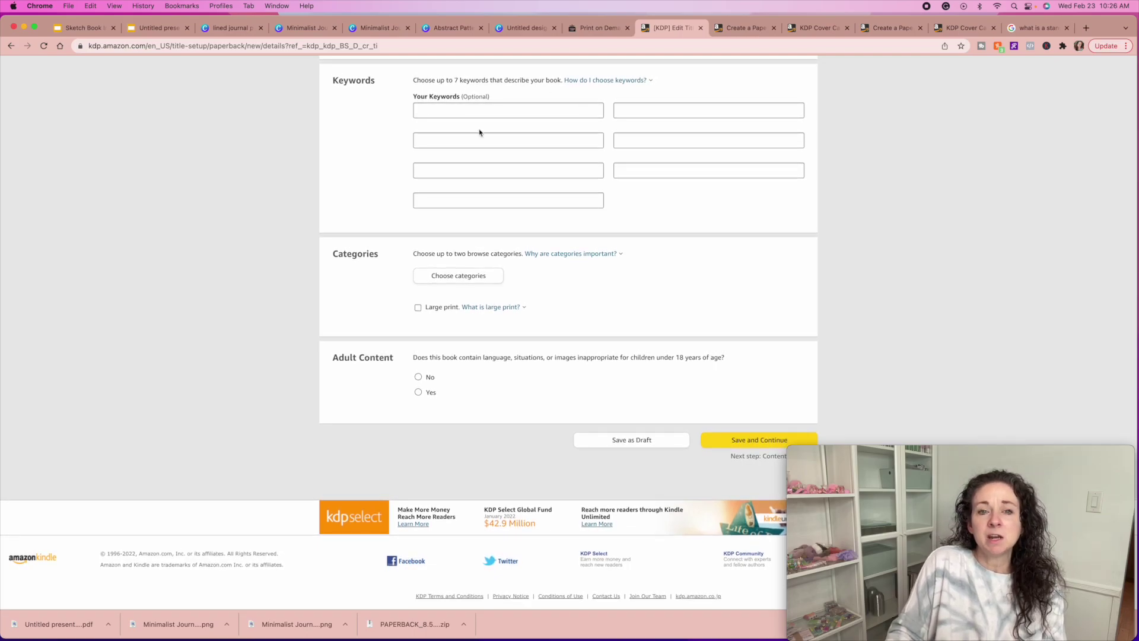
pyautogui.scroll(1, 480, 131)
pyautogui.scroll(3, 432, 121)
pyautogui.scroll(2, 430, 123)
pyautogui.scroll(-4, 398, 244)
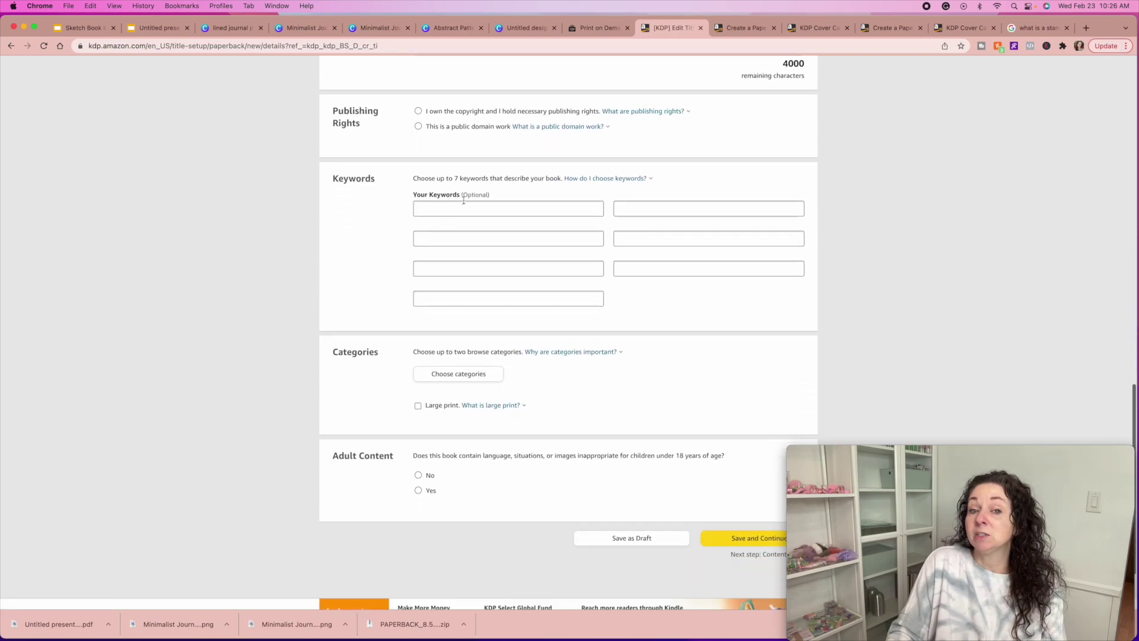
# Step: Leave the new paperback's details form without saving and return to the bookshelf
pyautogui.scroll(-3, 373, 294)
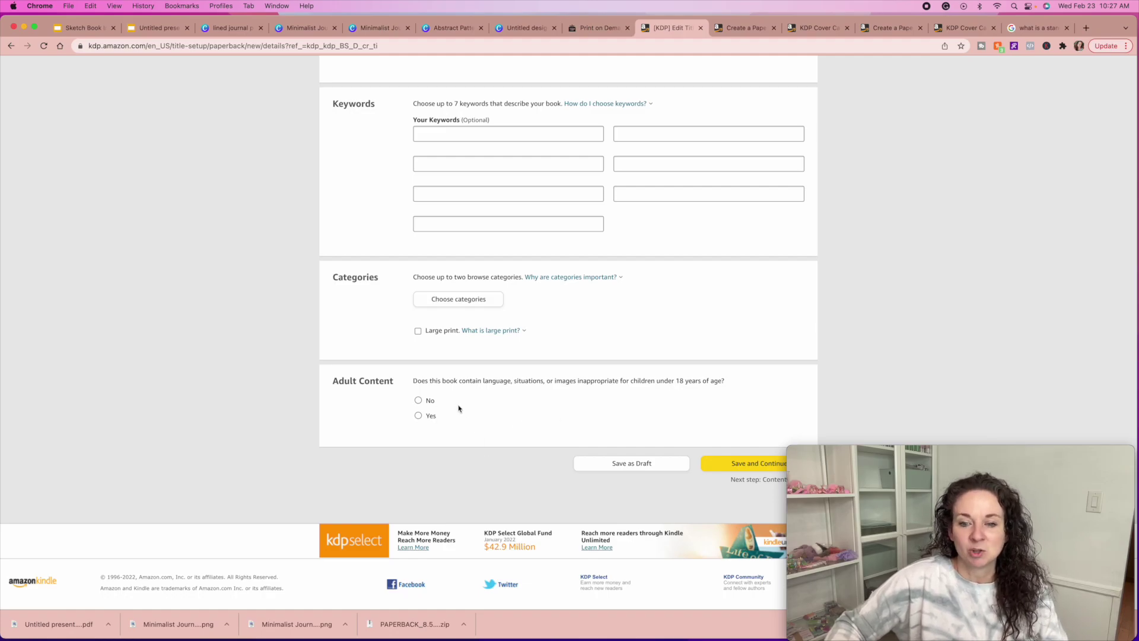
pyautogui.scroll(20, 555, 410)
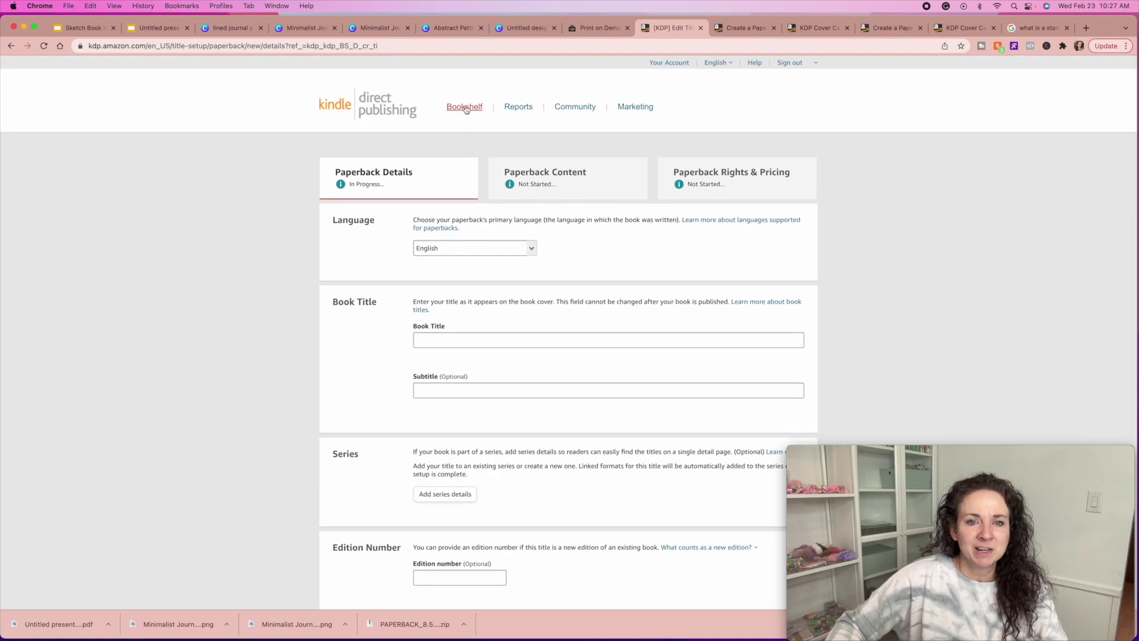
pyautogui.click(464, 108)
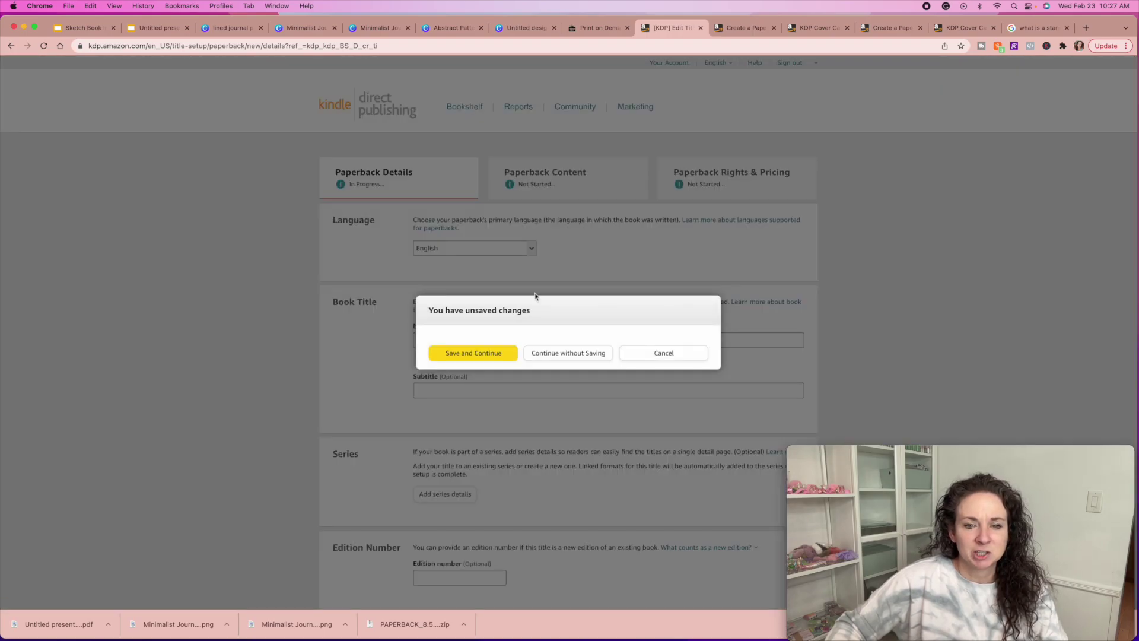
pyautogui.click(548, 355)
# Step: Continue setting up the hardcover draft of "Make a Wish", keeping its filled-in details, and save to proceed to the hardcover content
pyautogui.scroll(-3, 534, 451)
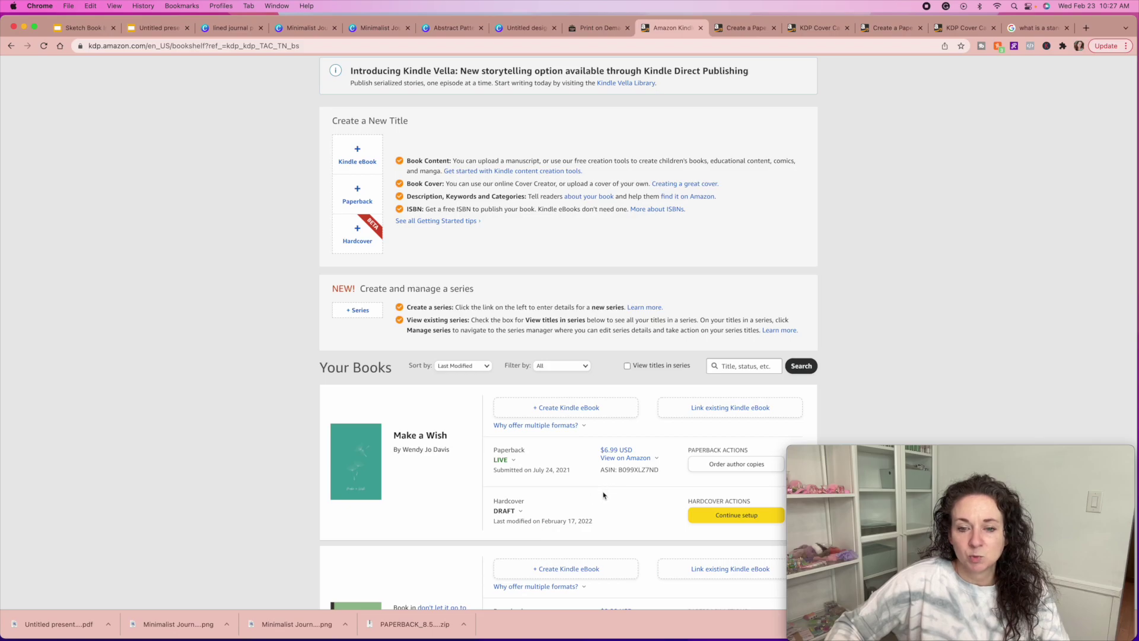
pyautogui.scroll(1, 604, 495)
pyautogui.click(724, 528)
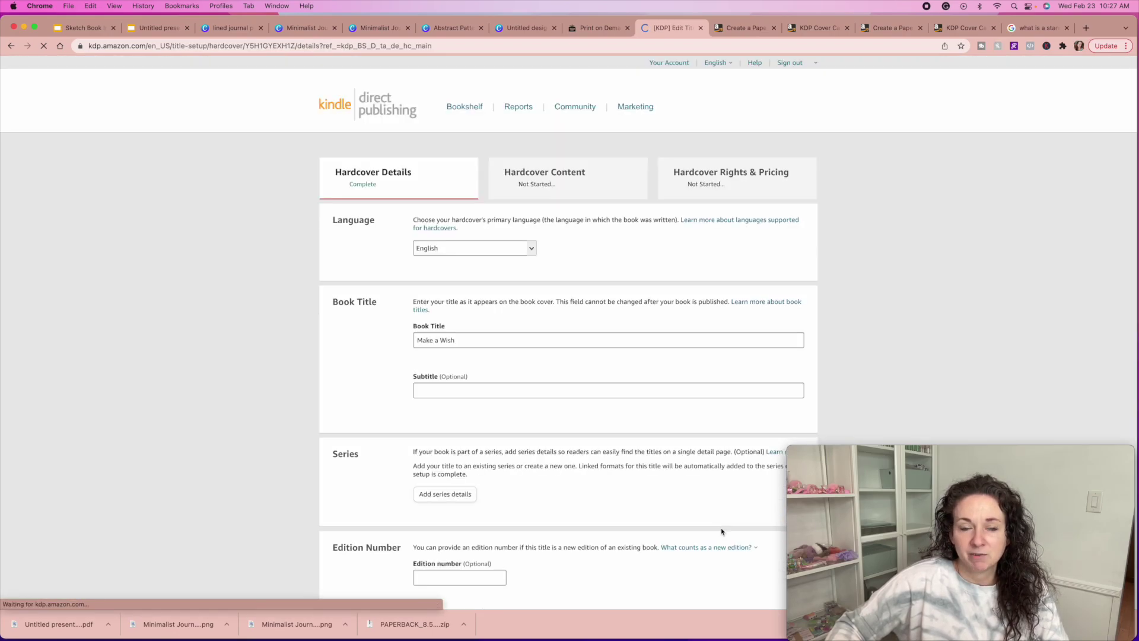
pyautogui.scroll(-1, 403, 349)
pyautogui.scroll(-15, 403, 348)
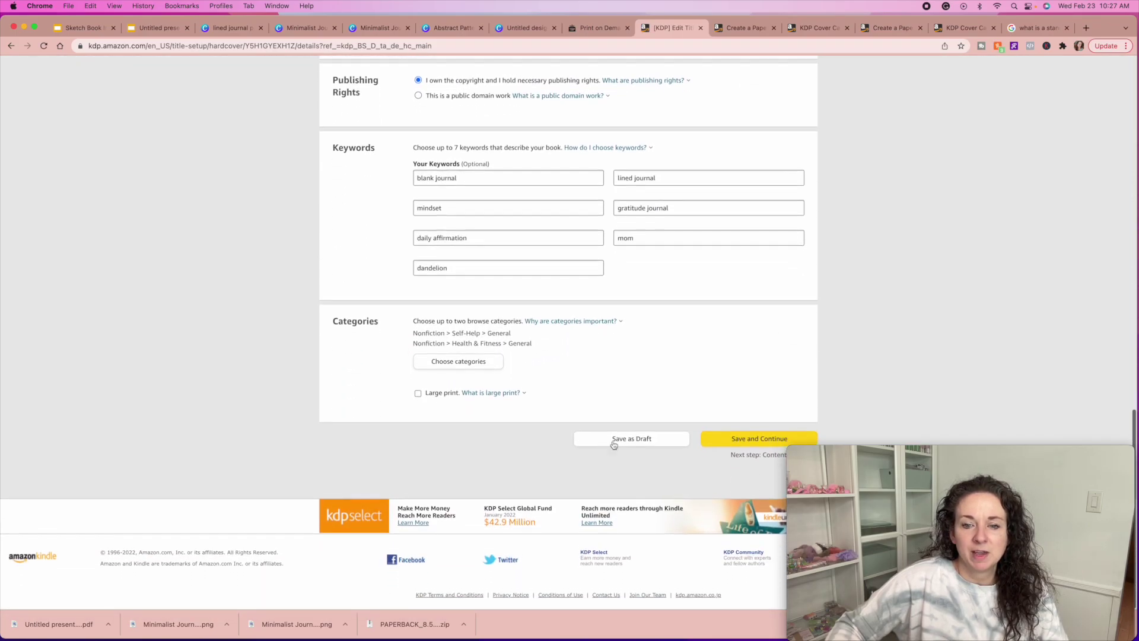
pyautogui.click(740, 442)
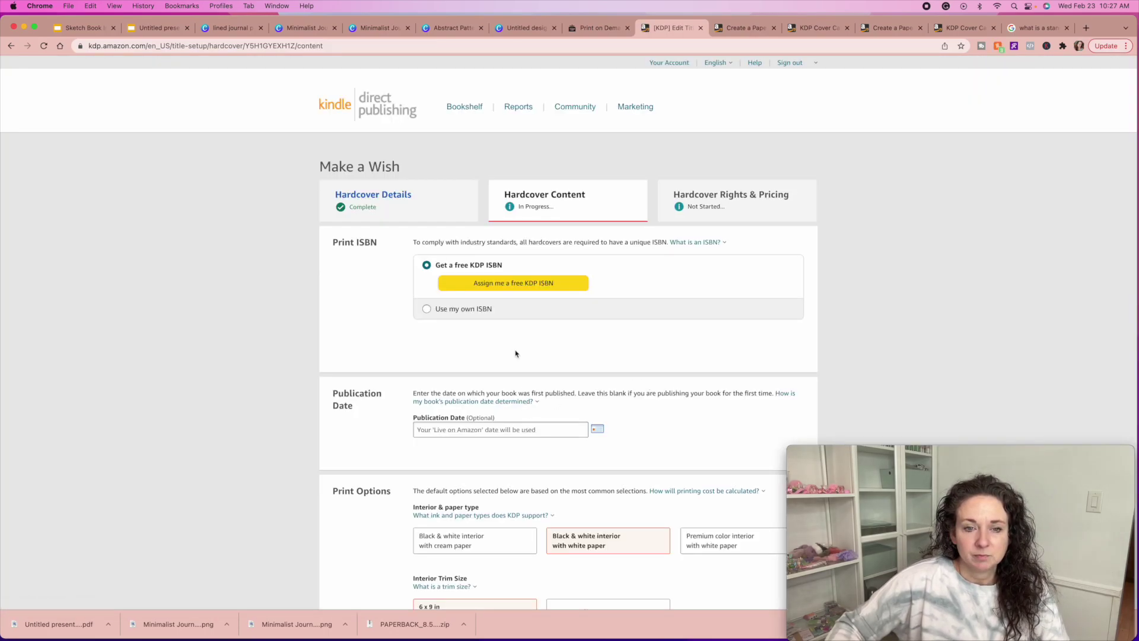
# Step: Assign a free KDP ISBN to the hardcover and leave the optional publication date blank
pyautogui.click(491, 283)
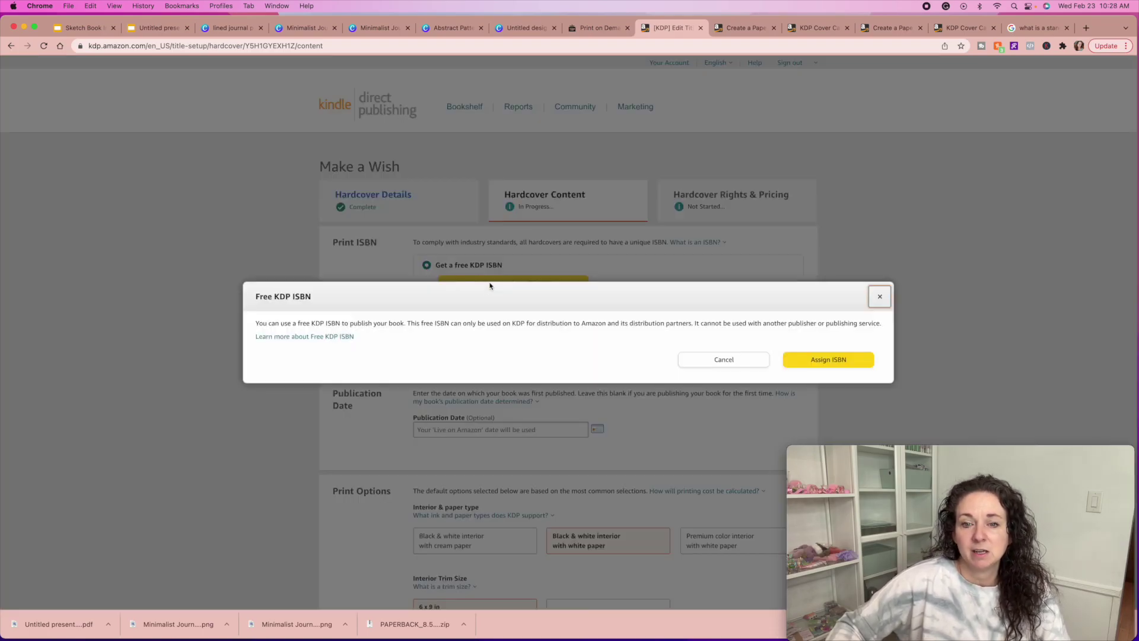
pyautogui.click(806, 361)
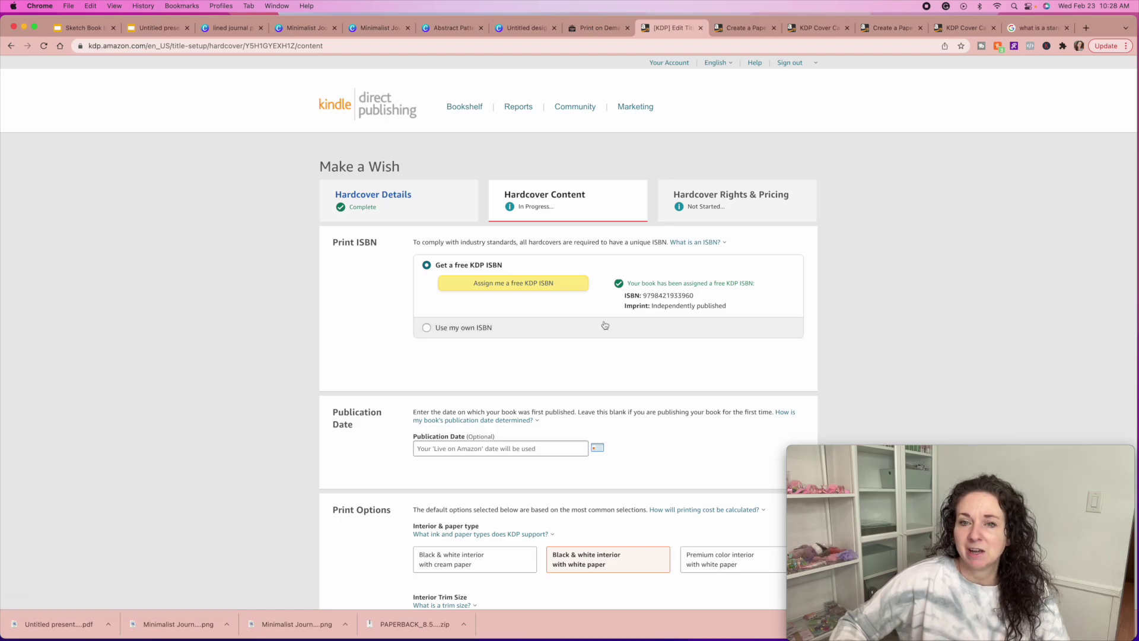
pyautogui.scroll(-5, 445, 356)
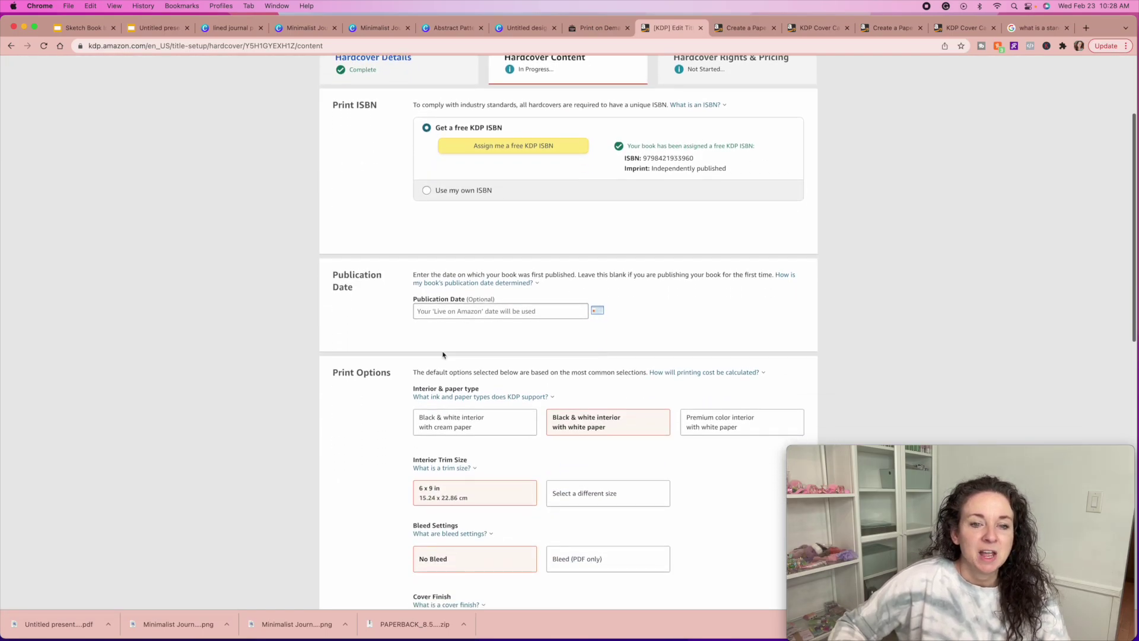
pyautogui.scroll(-2, 360, 335)
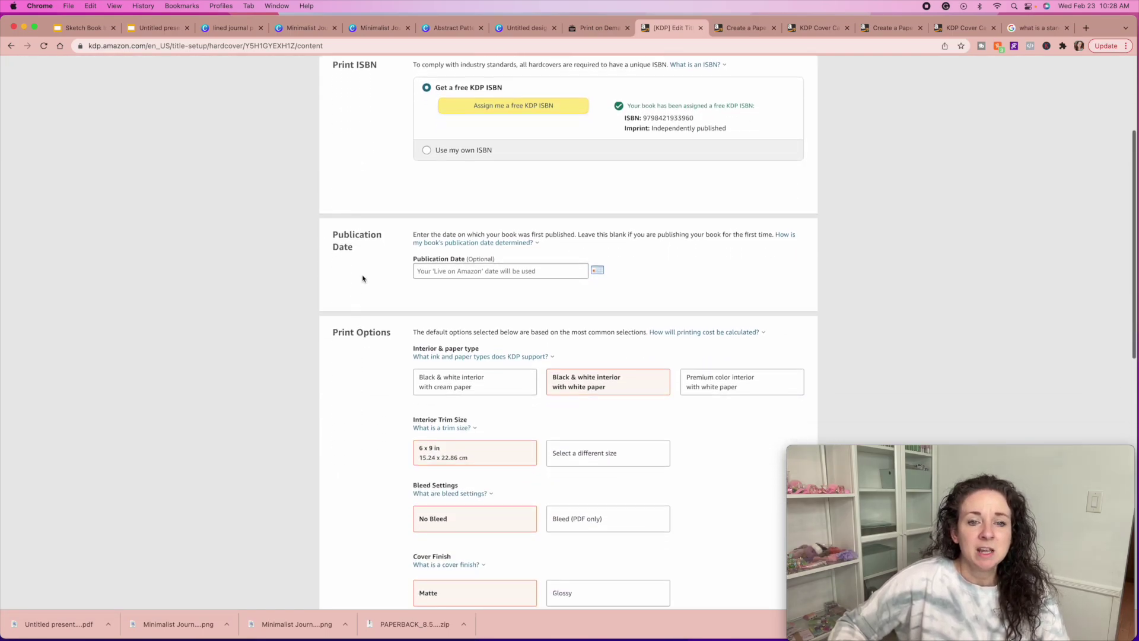
pyautogui.click(570, 276)
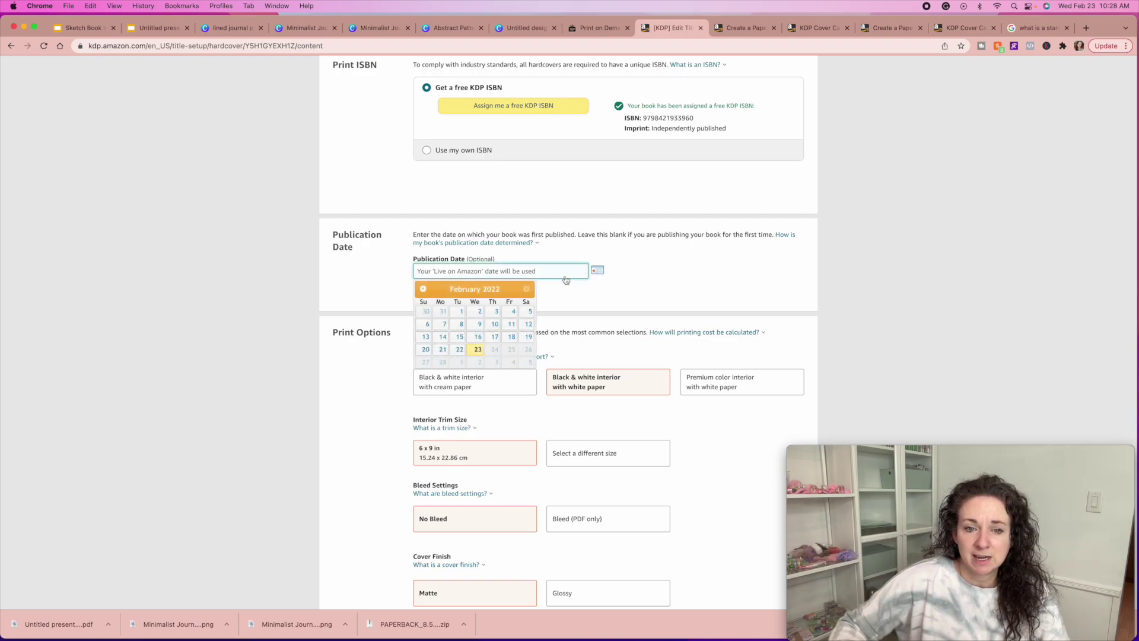
pyautogui.click(566, 298)
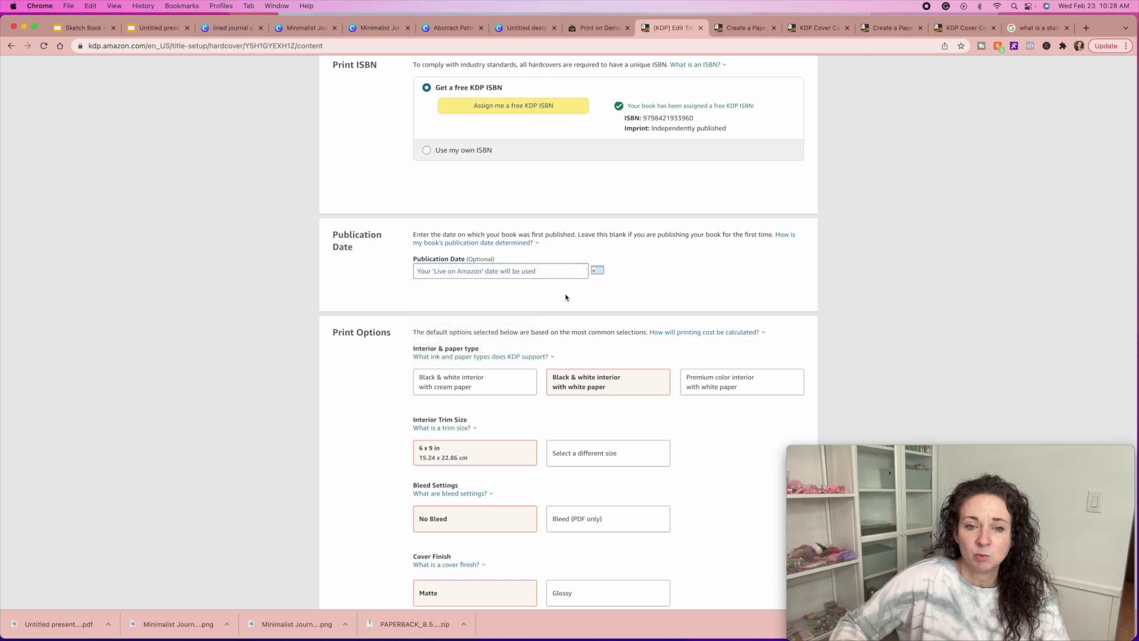
# Step: Examine the hardcover's print options: interior and paper type, available trim sizes, bleed settings and cover finish
pyautogui.scroll(-2, 371, 394)
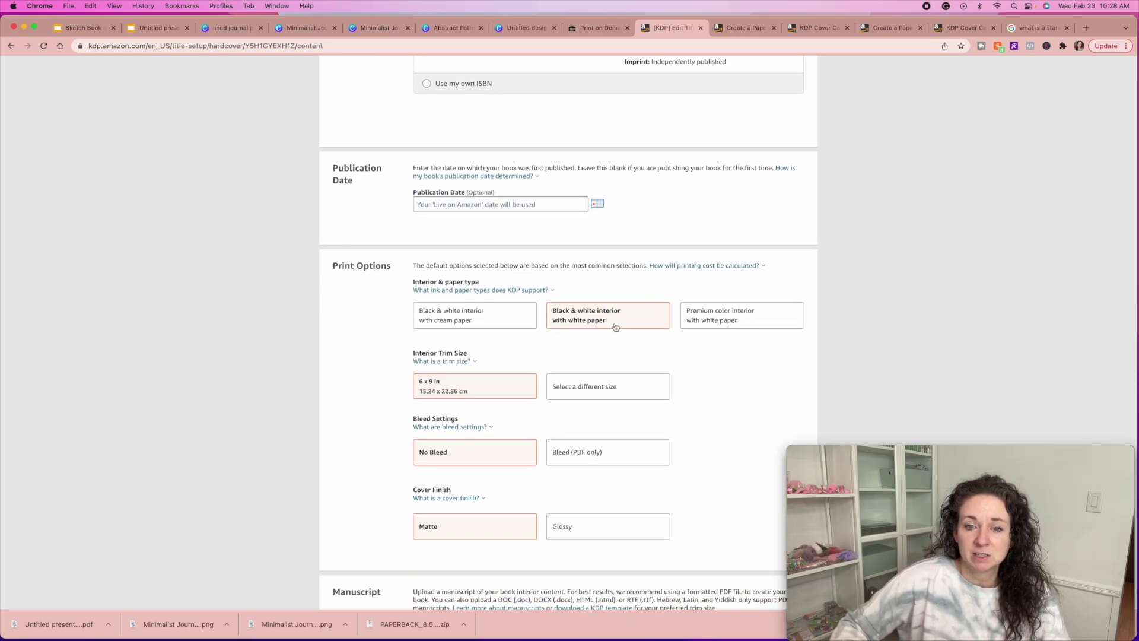
pyautogui.scroll(-1, 372, 423)
pyautogui.scroll(-2, 372, 423)
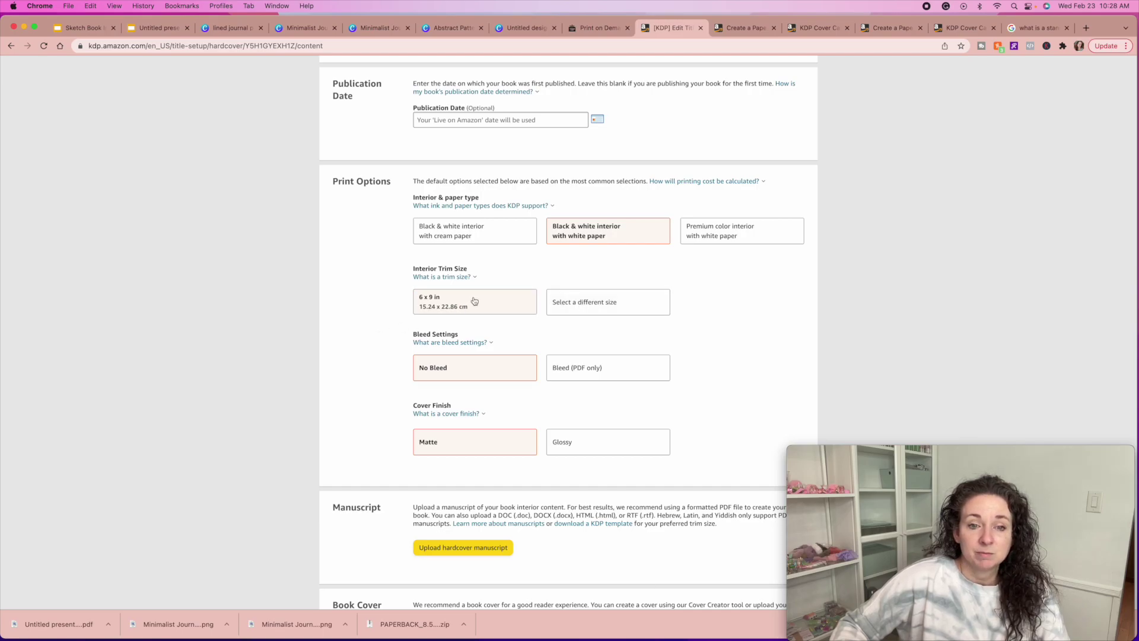
pyautogui.click(566, 301)
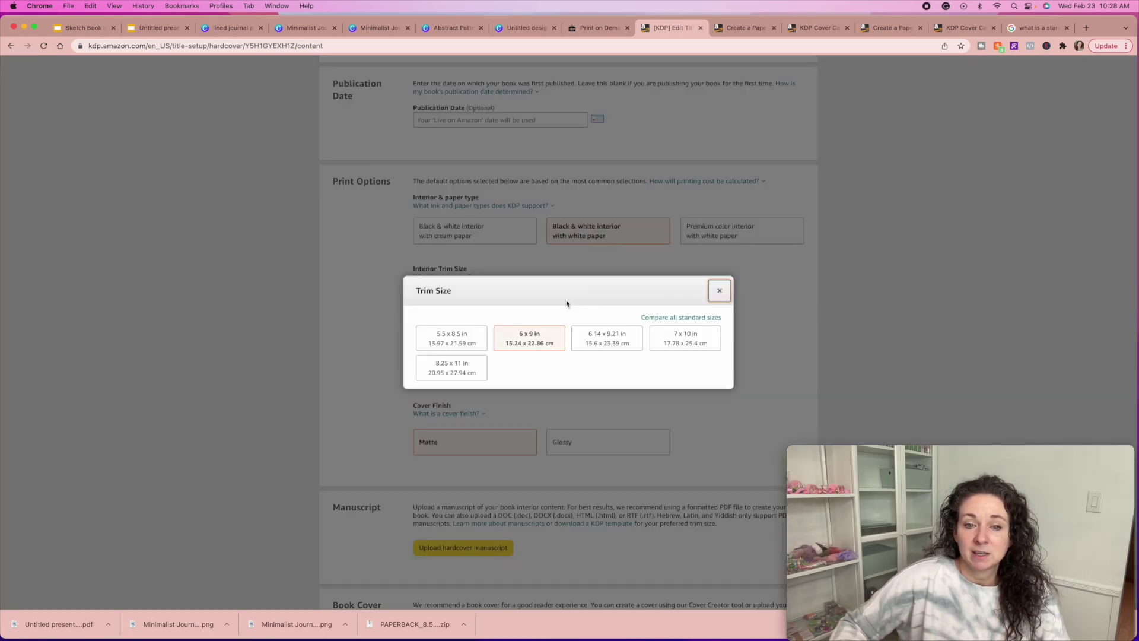
pyautogui.click(384, 373)
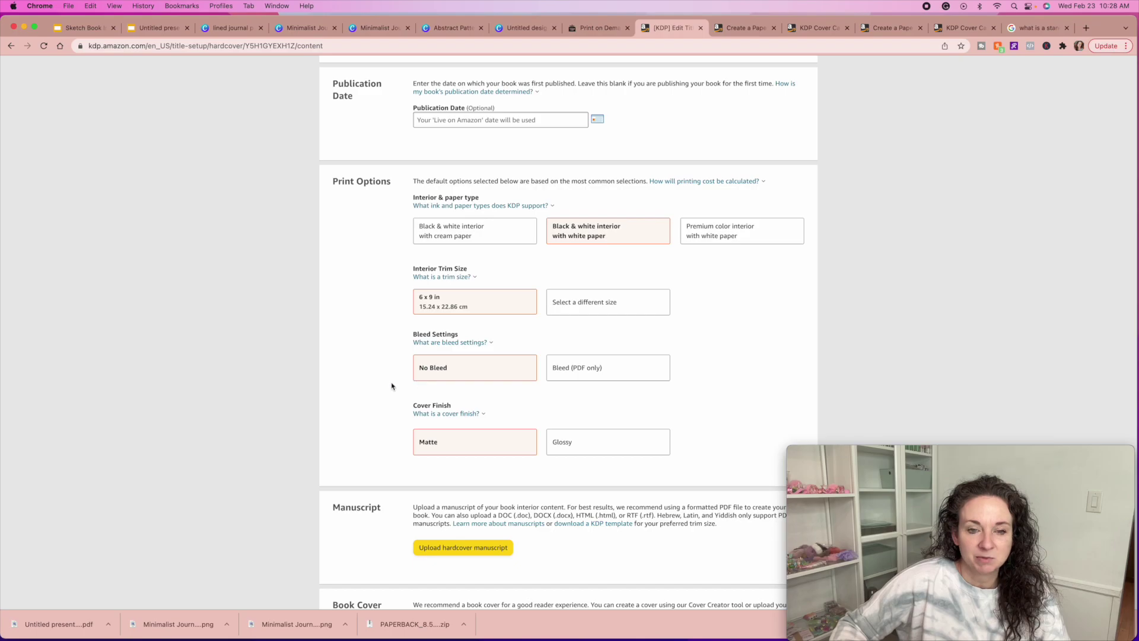
pyautogui.scroll(-1, 392, 386)
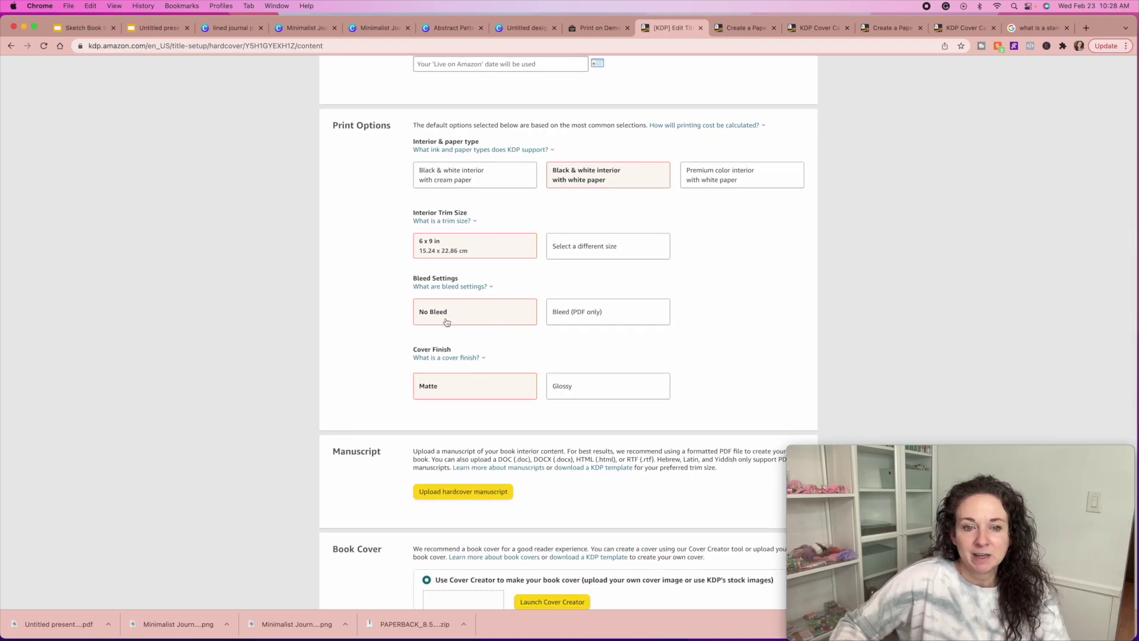
pyautogui.scroll(-2, 454, 318)
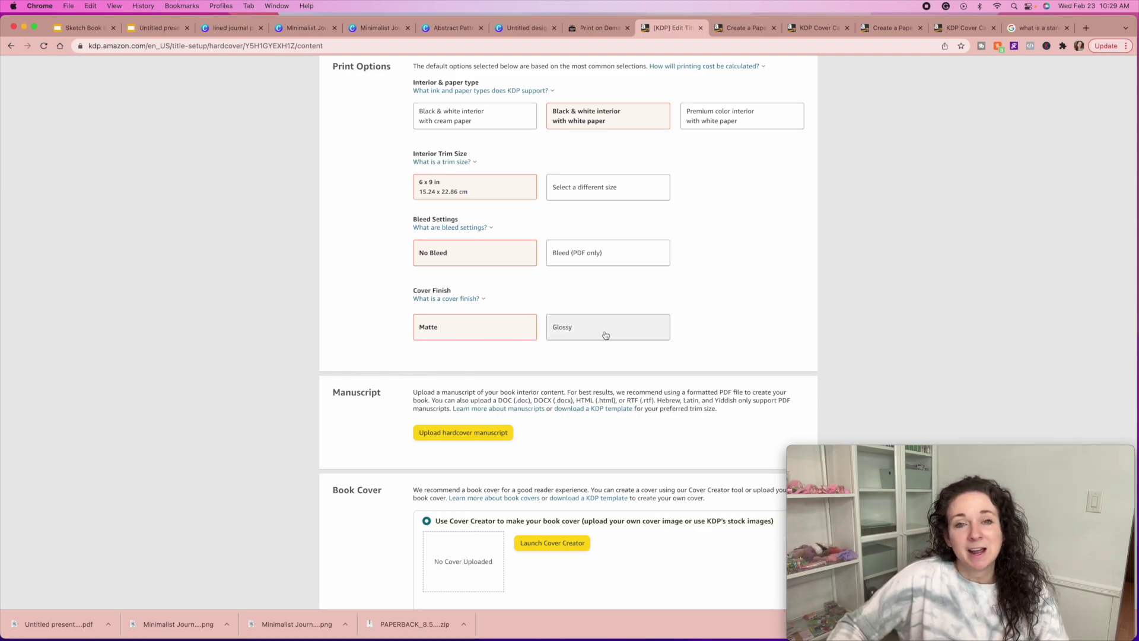
pyautogui.scroll(-5, 391, 430)
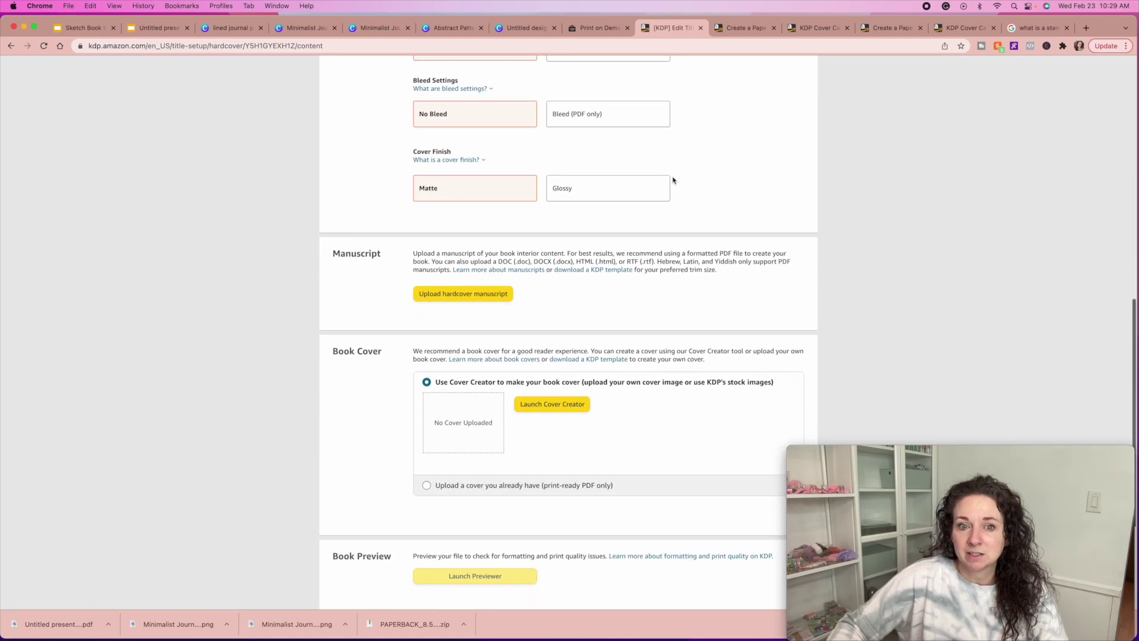
# Step: Upload Untitled presentation.pdf from the Downloads folder as the hardcover manuscript
pyautogui.click(441, 295)
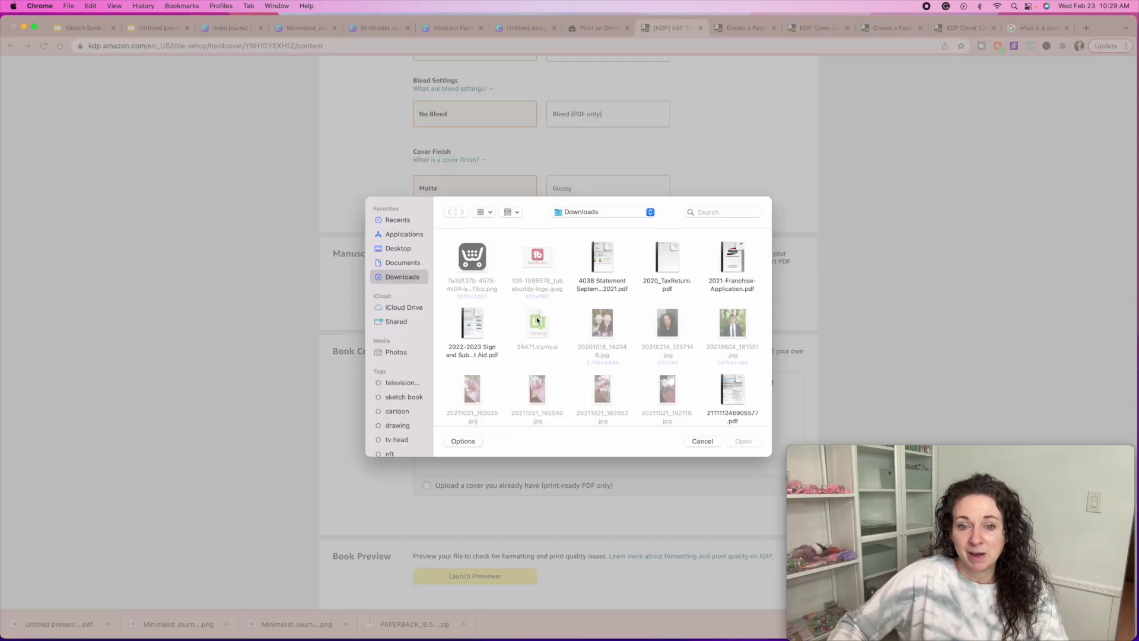
pyautogui.scroll(-10, 592, 350)
pyautogui.scroll(-10, 592, 350)
pyautogui.scroll(-15, 592, 350)
pyautogui.scroll(15, 617, 338)
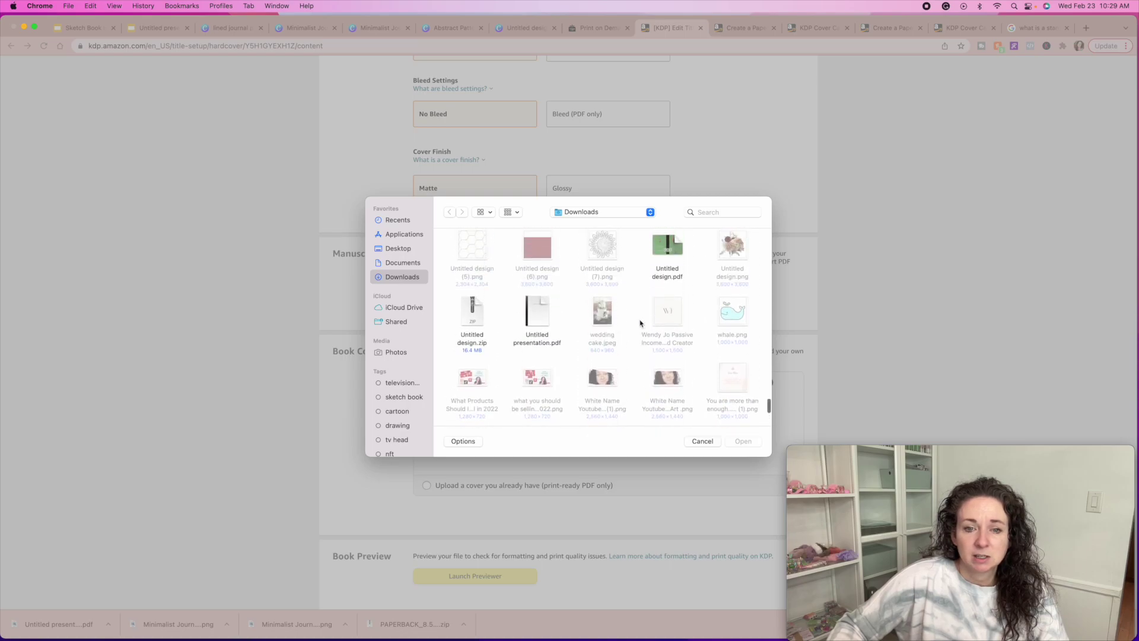
pyautogui.scroll(1, 623, 322)
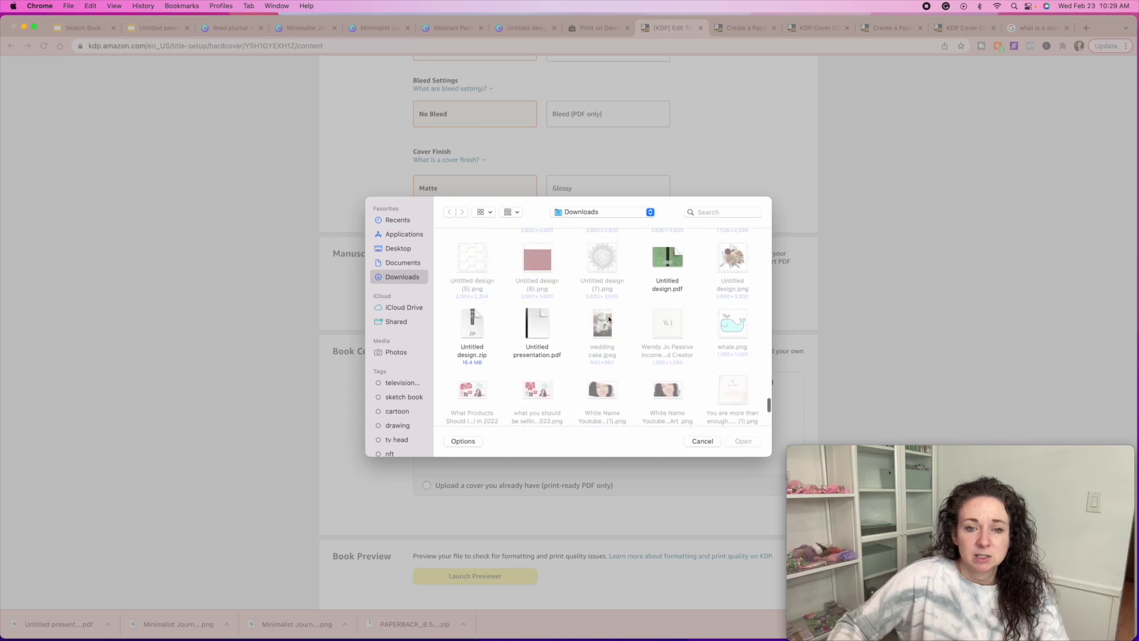
pyautogui.click(538, 320)
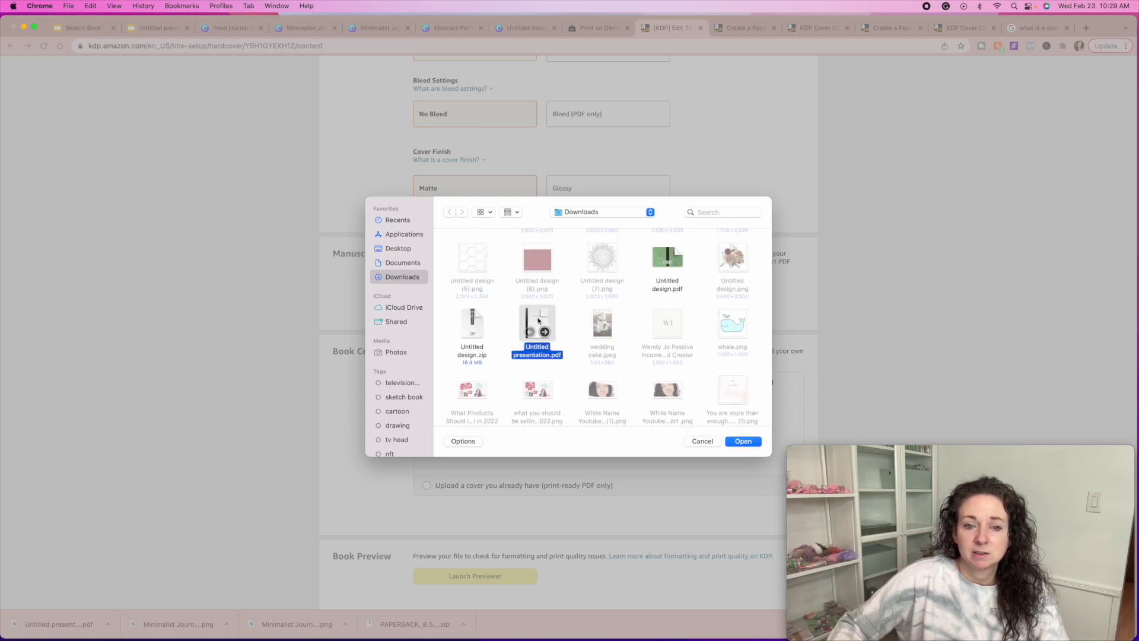
pyautogui.click(742, 441)
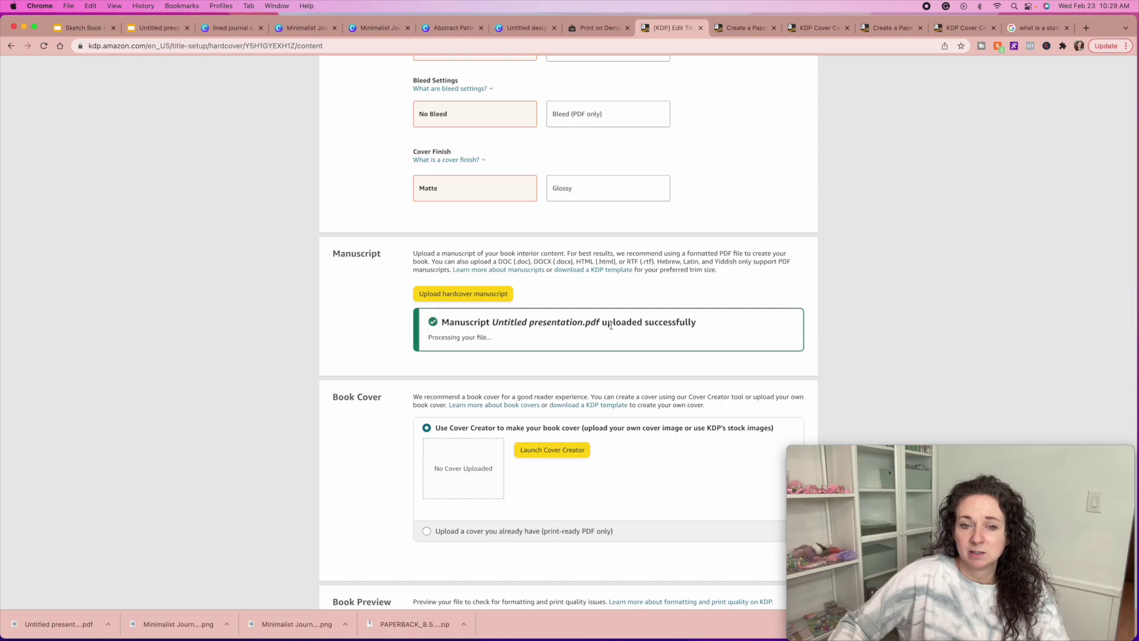
# Step: Set the book cover to an existing print-ready PDF and upload the cover file from the Downloads folder
pyautogui.scroll(-3, 523, 391)
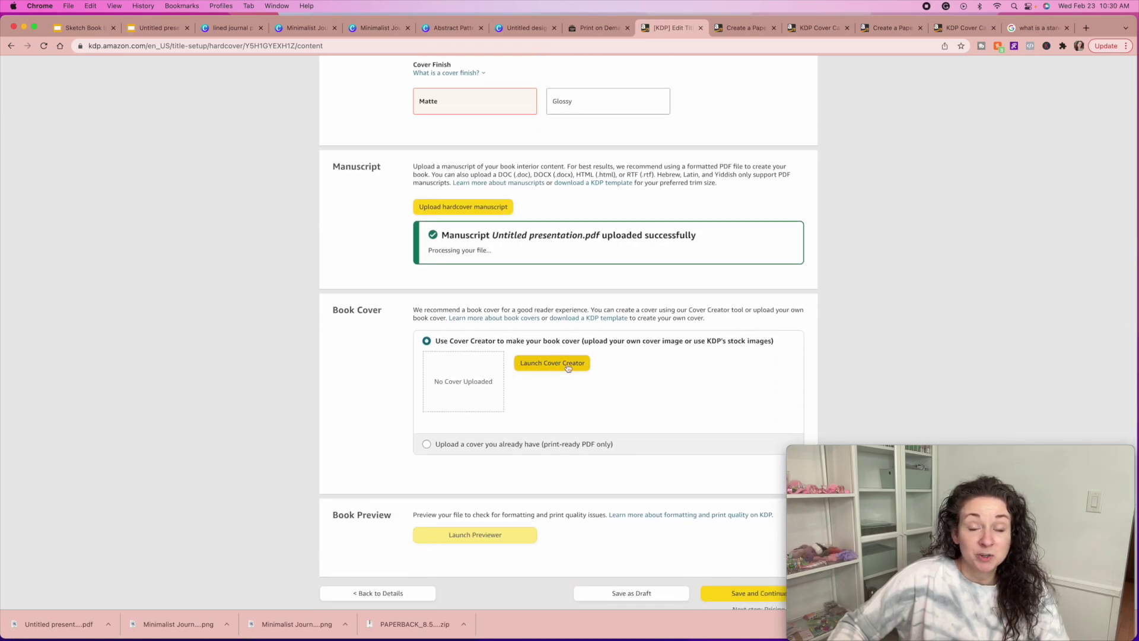
pyautogui.click(435, 448)
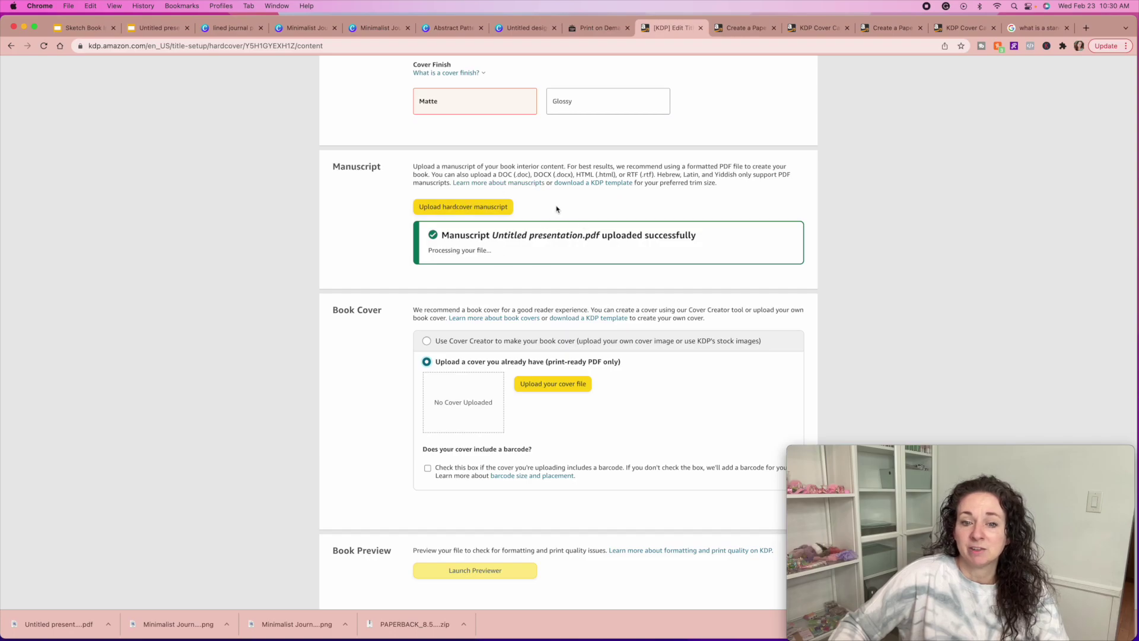
pyautogui.click(550, 385)
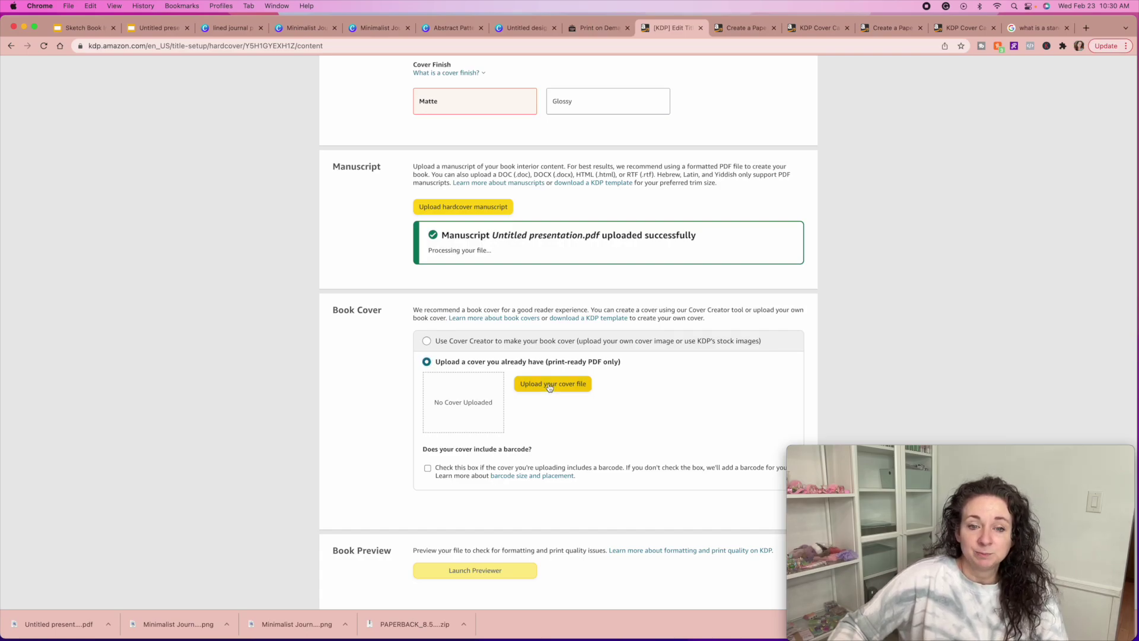
pyautogui.scroll(-10, 621, 327)
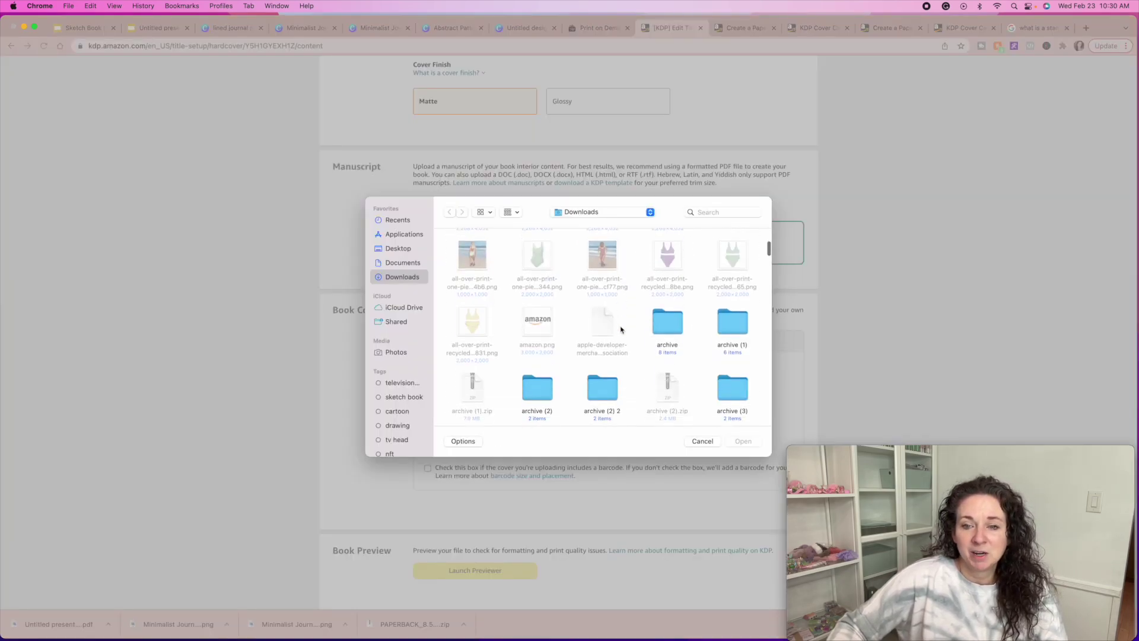
pyautogui.scroll(-10, 620, 330)
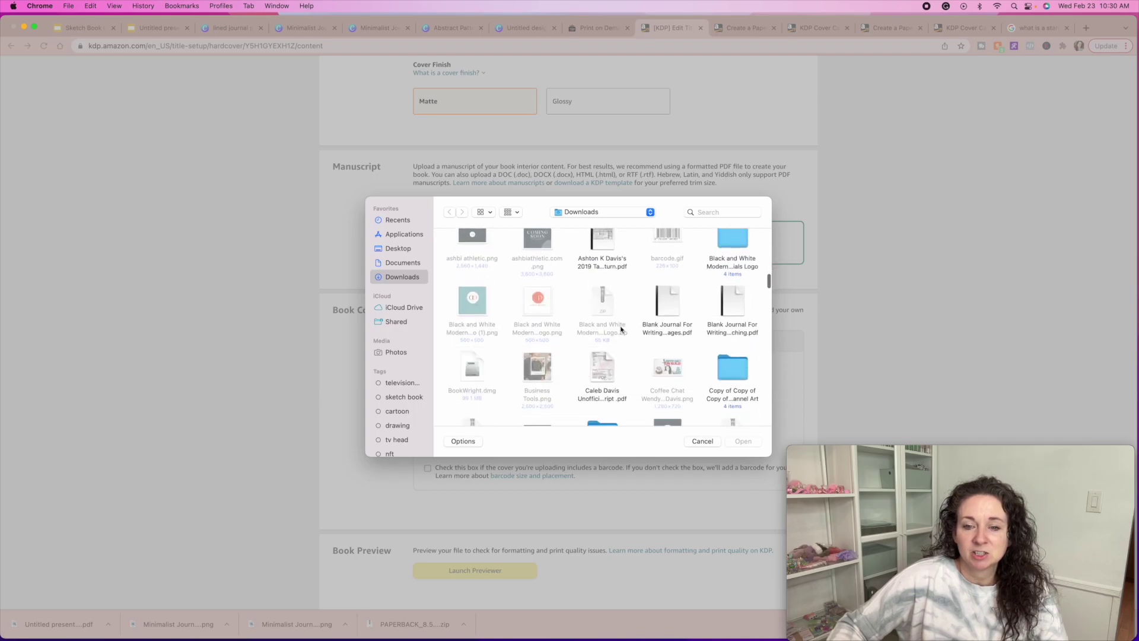
pyautogui.scroll(-10, 620, 330)
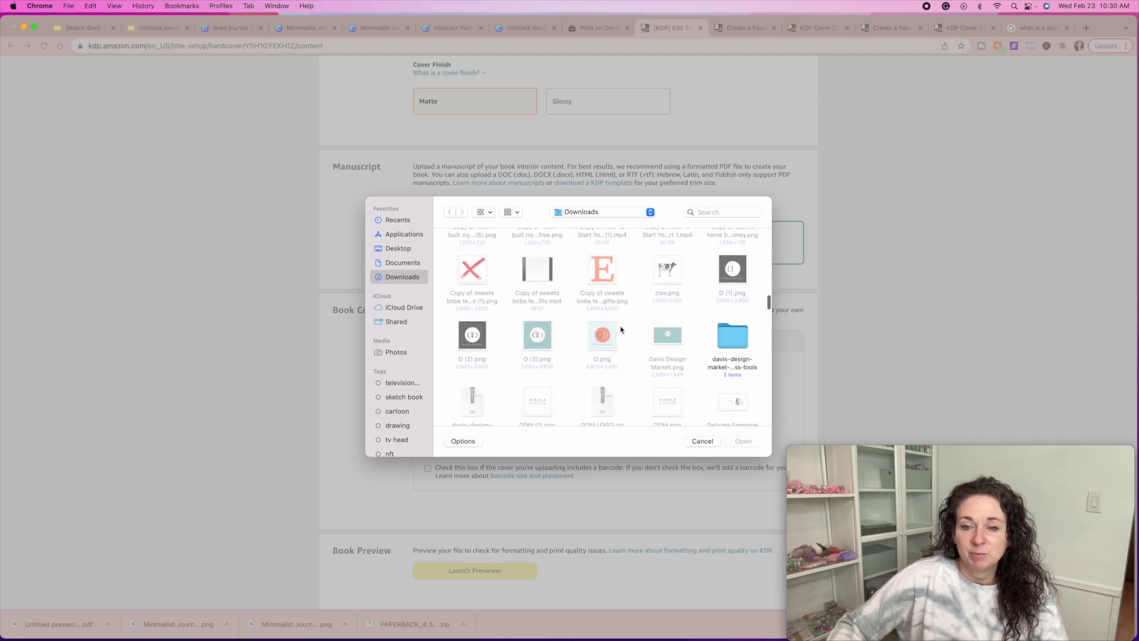
pyautogui.scroll(-5, 620, 330)
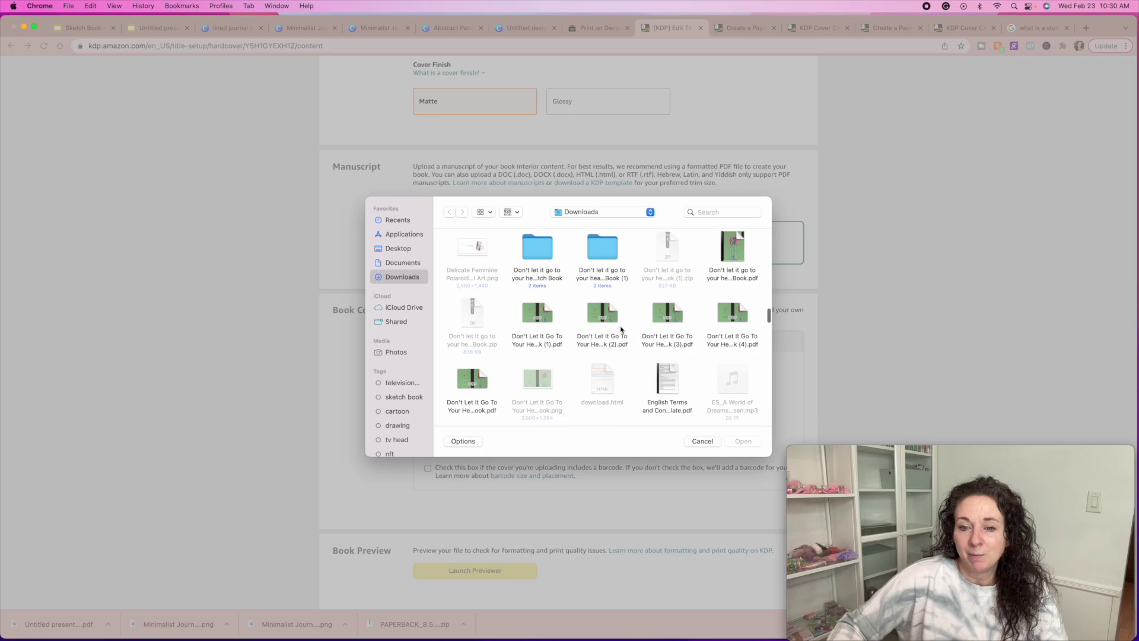
pyautogui.click(549, 286)
pyautogui.click(743, 441)
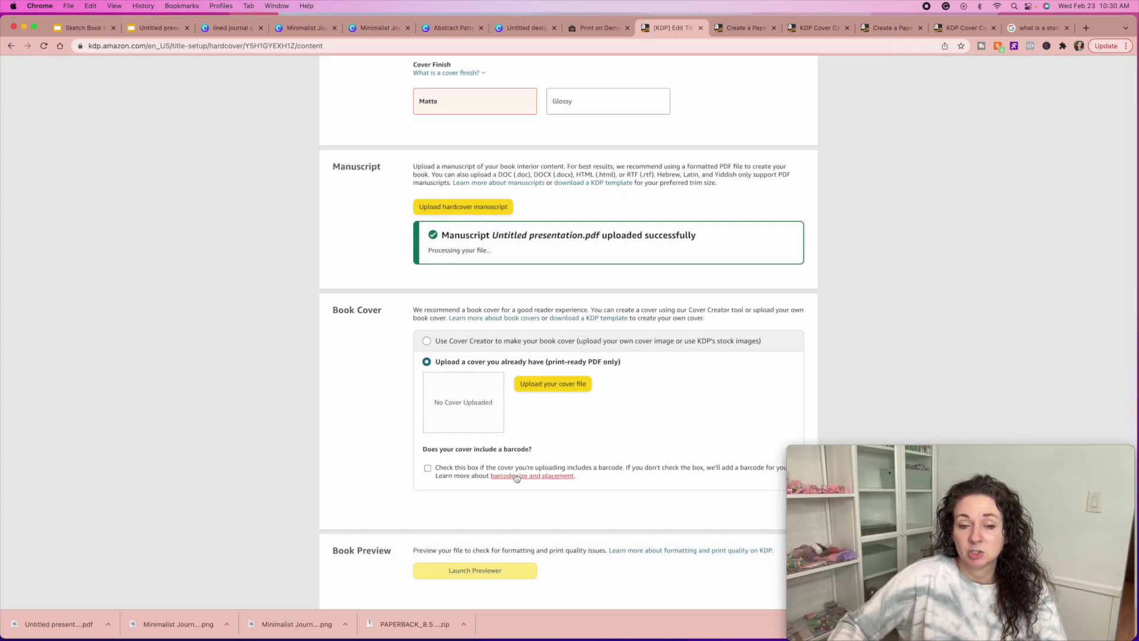
pyautogui.scroll(-2, 603, 497)
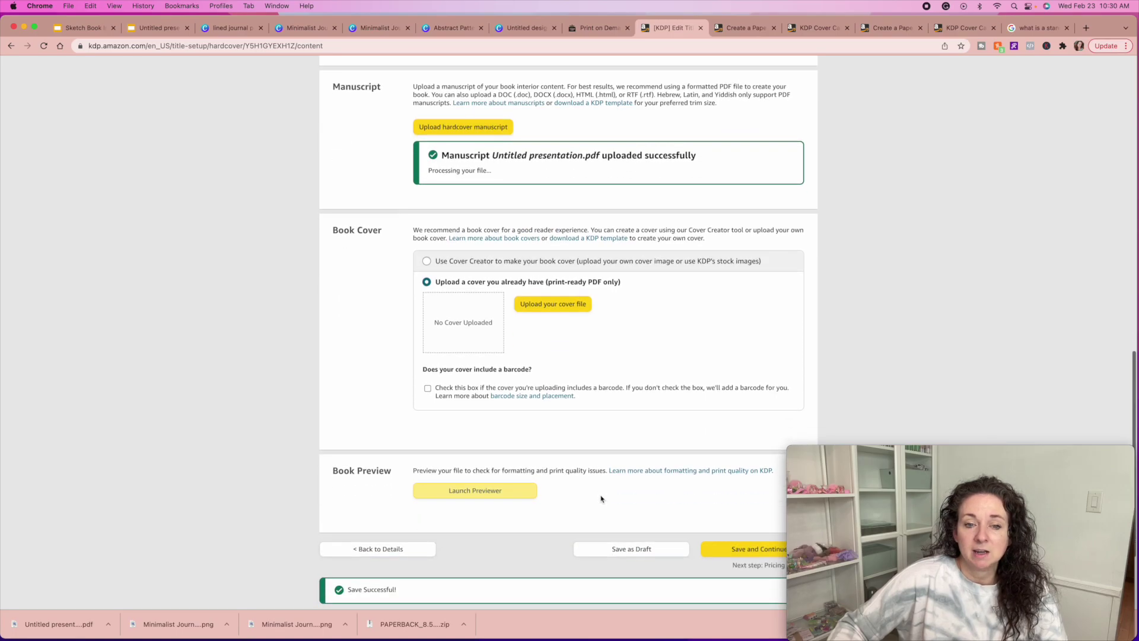
pyautogui.scroll(-1, 598, 416)
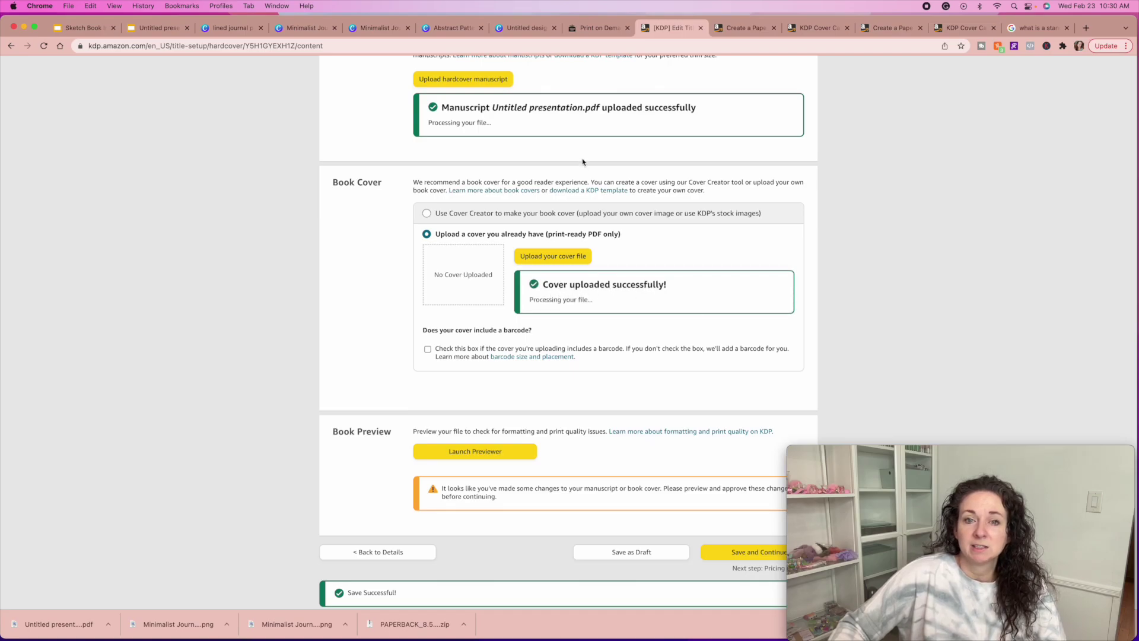
# Step: Launch the print previewer for the book and check the cover against the spine guides and the quality check notes
pyautogui.scroll(-3, 562, 396)
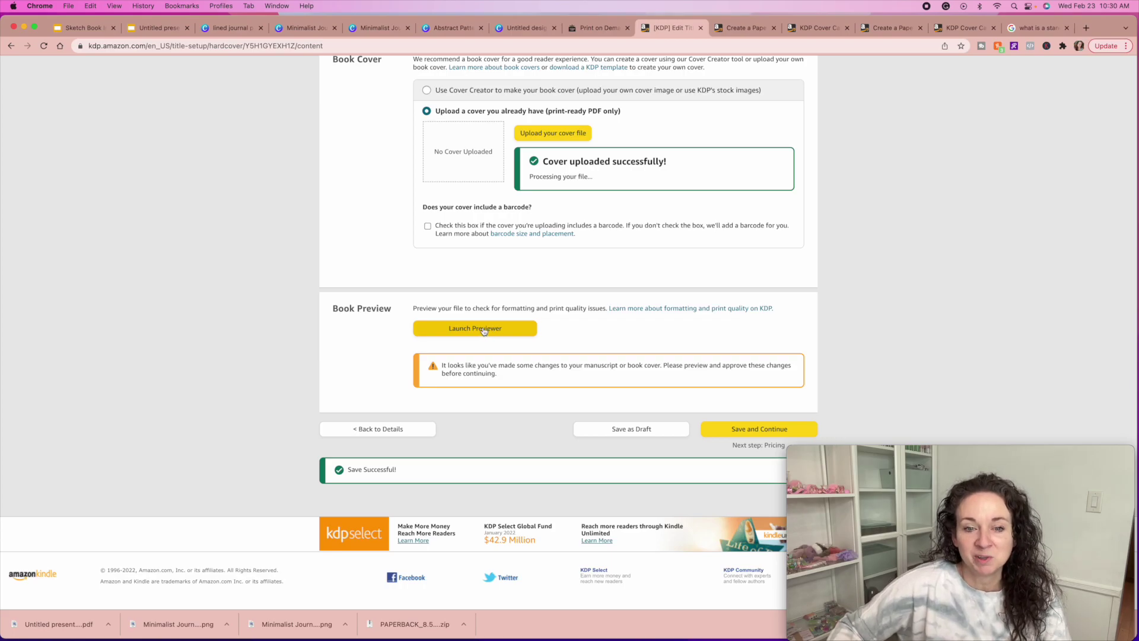
pyautogui.click(488, 331)
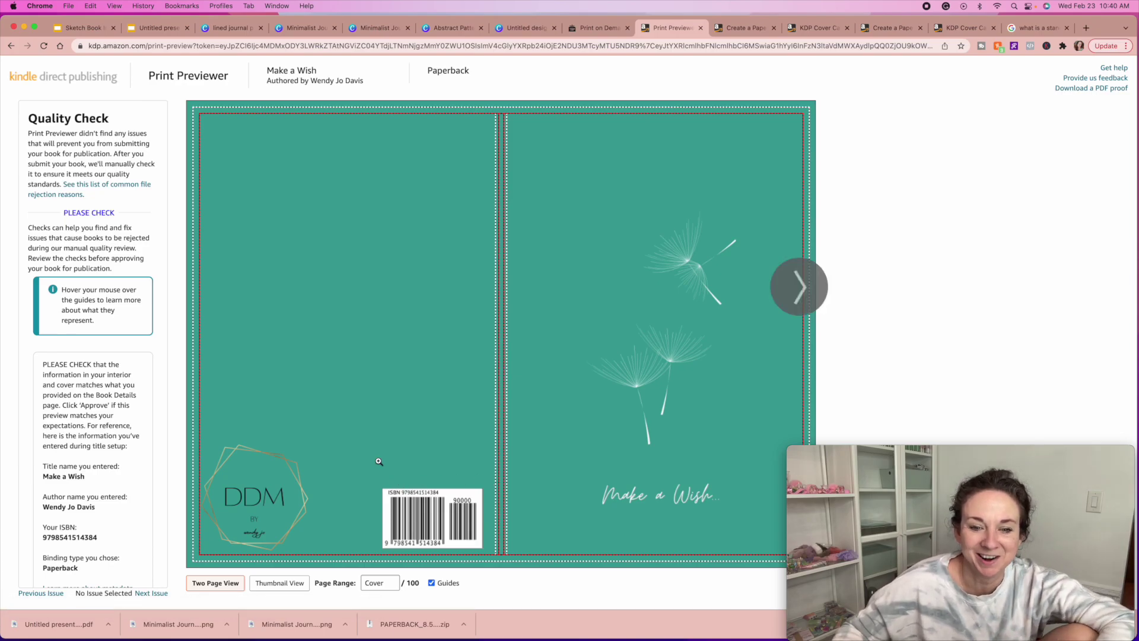
pyautogui.moveTo(499, 466)
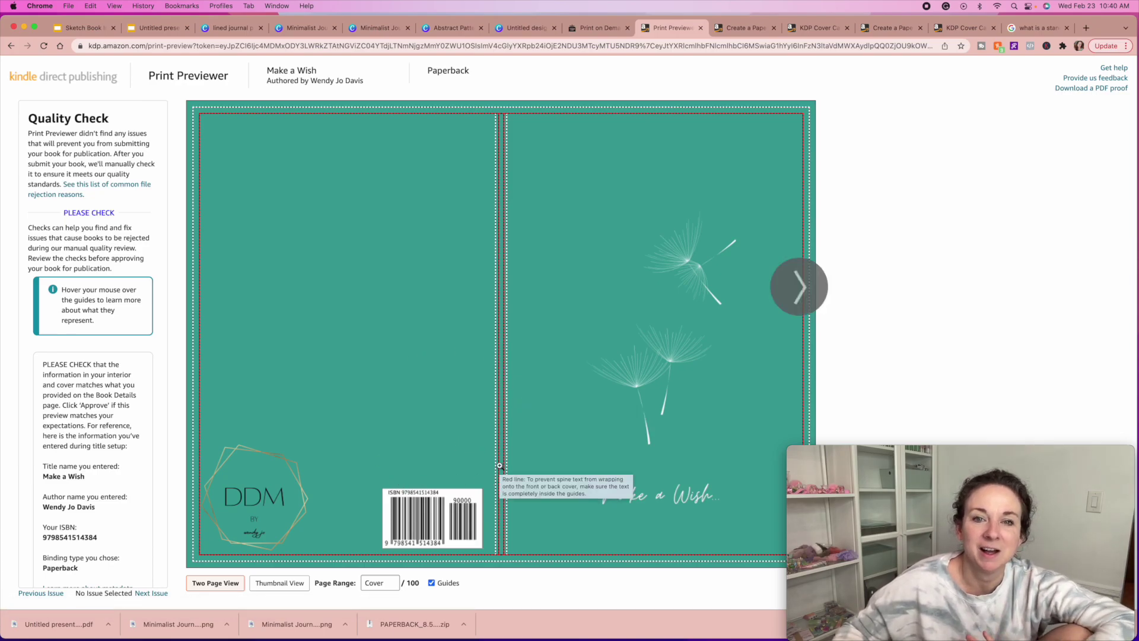
pyautogui.moveTo(566, 506)
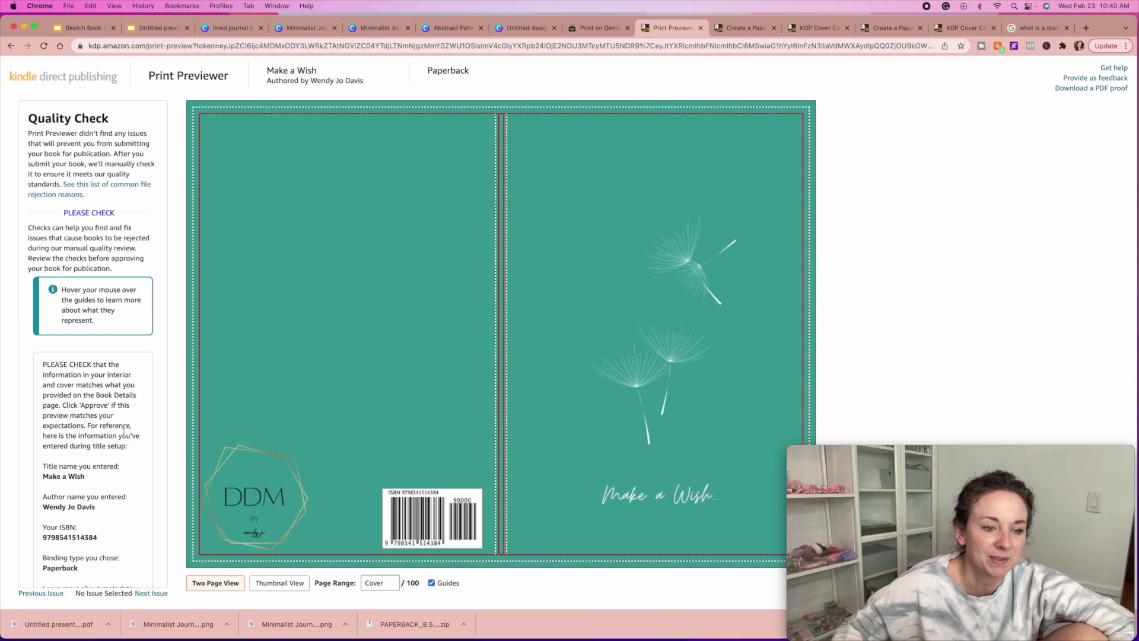
pyautogui.scroll(-5, 123, 435)
pyautogui.scroll(5, 125, 434)
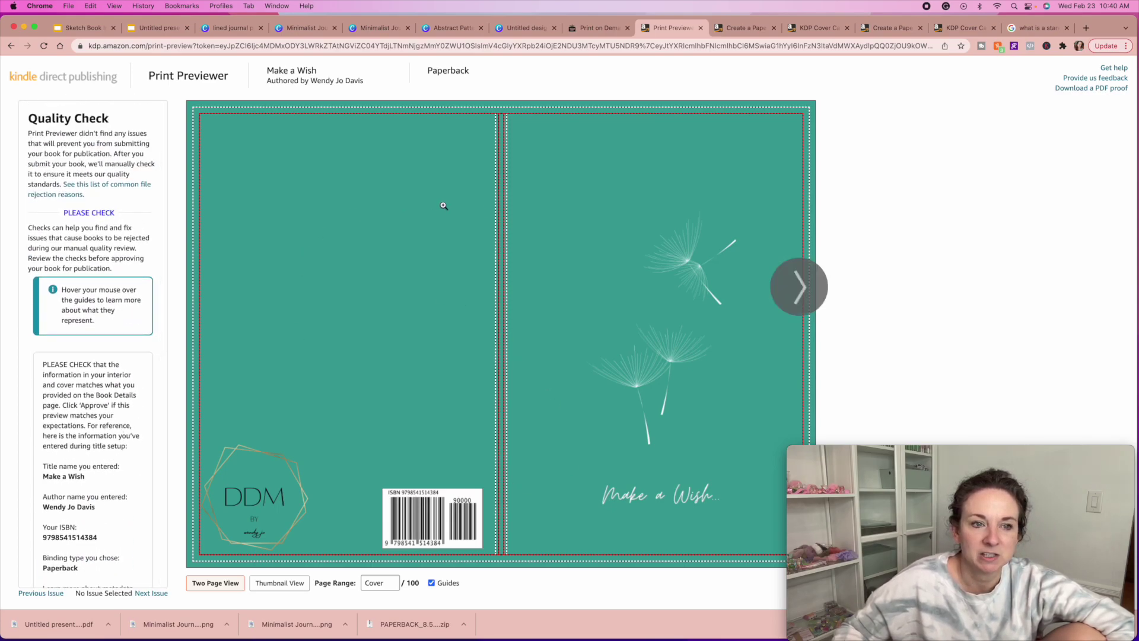
# Step: Page forward through the lined interior from page 1 to spread 34-35, checking the content against the margin guides
pyautogui.click(793, 294)
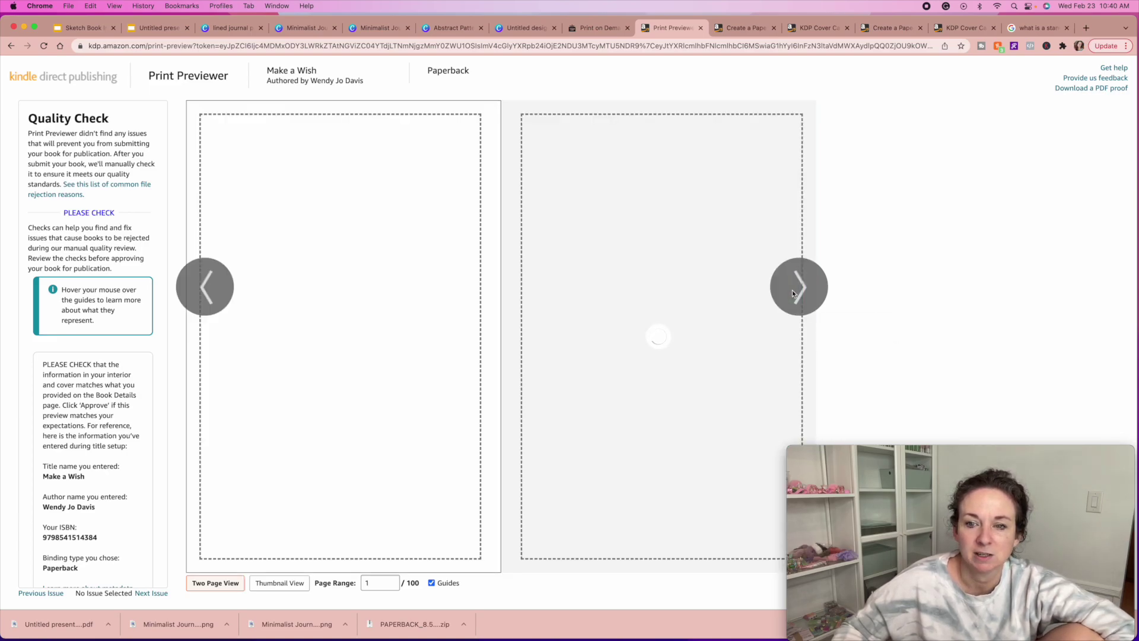
pyautogui.click(799, 291)
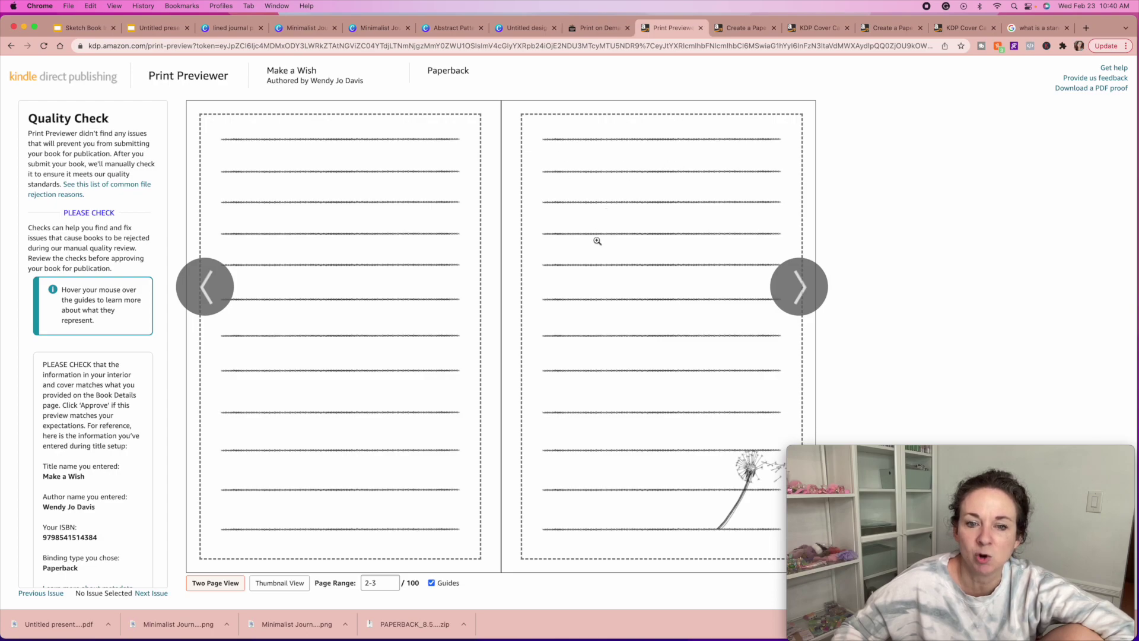
pyautogui.moveTo(522, 293)
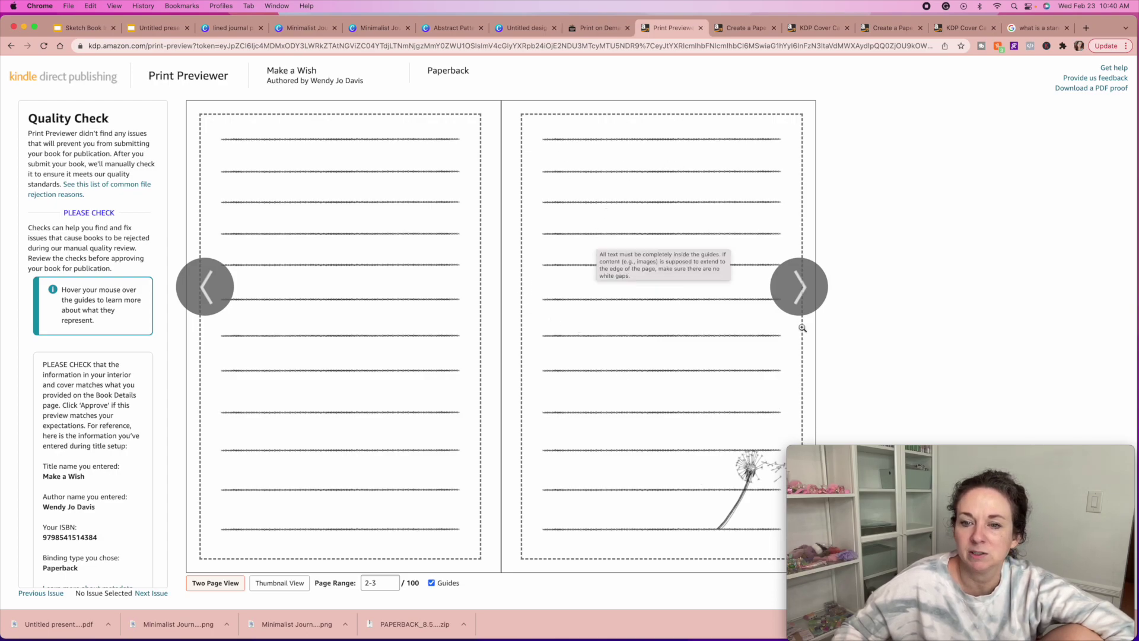
pyautogui.click(799, 289)
pyautogui.click(799, 289)
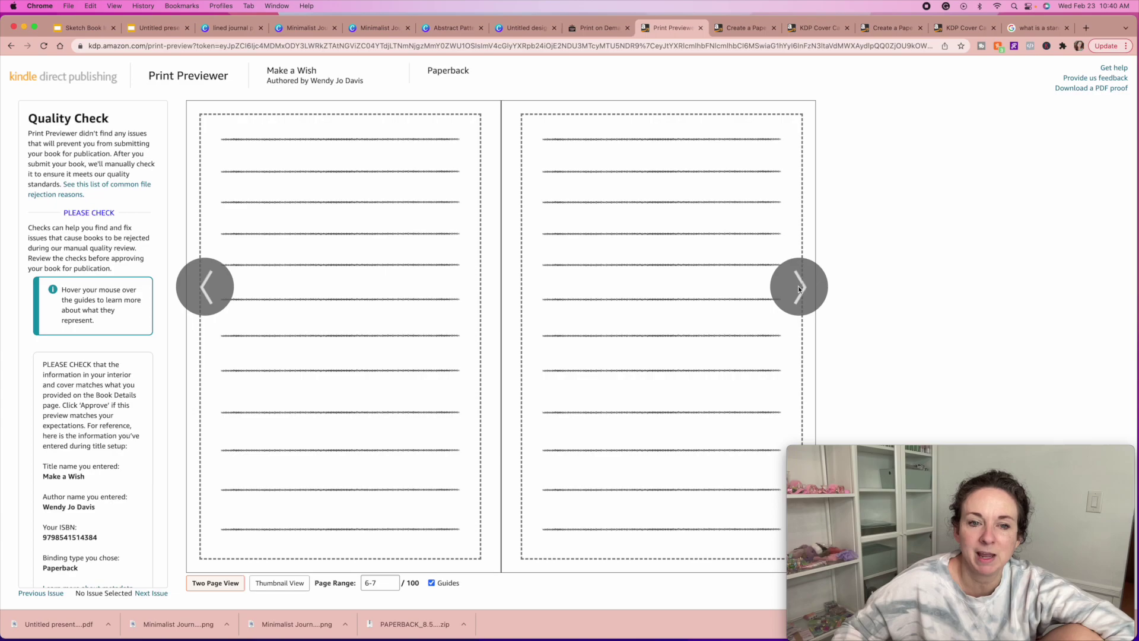
pyautogui.click(799, 289)
pyautogui.click(800, 289)
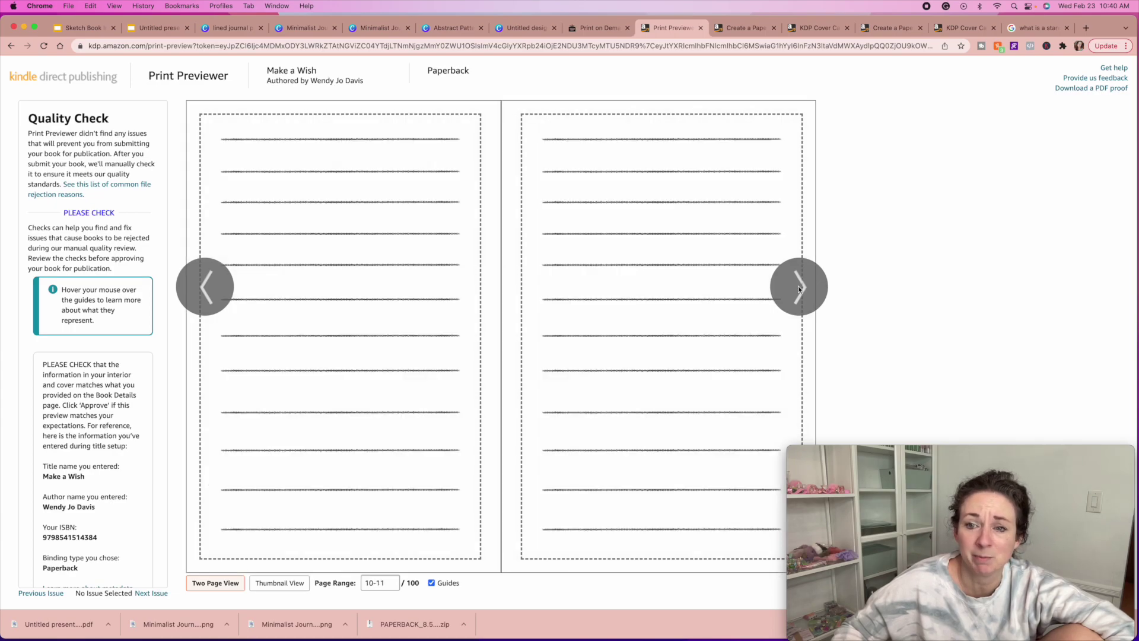
pyautogui.click(799, 289)
pyautogui.click(799, 289)
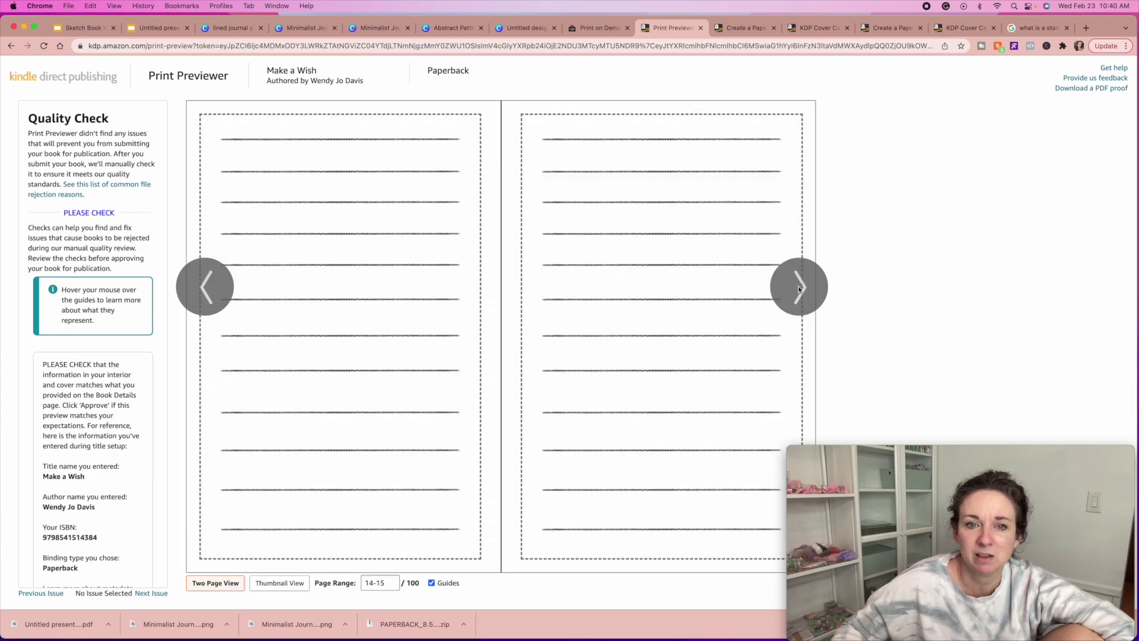
pyautogui.click(799, 289)
pyautogui.click(800, 289)
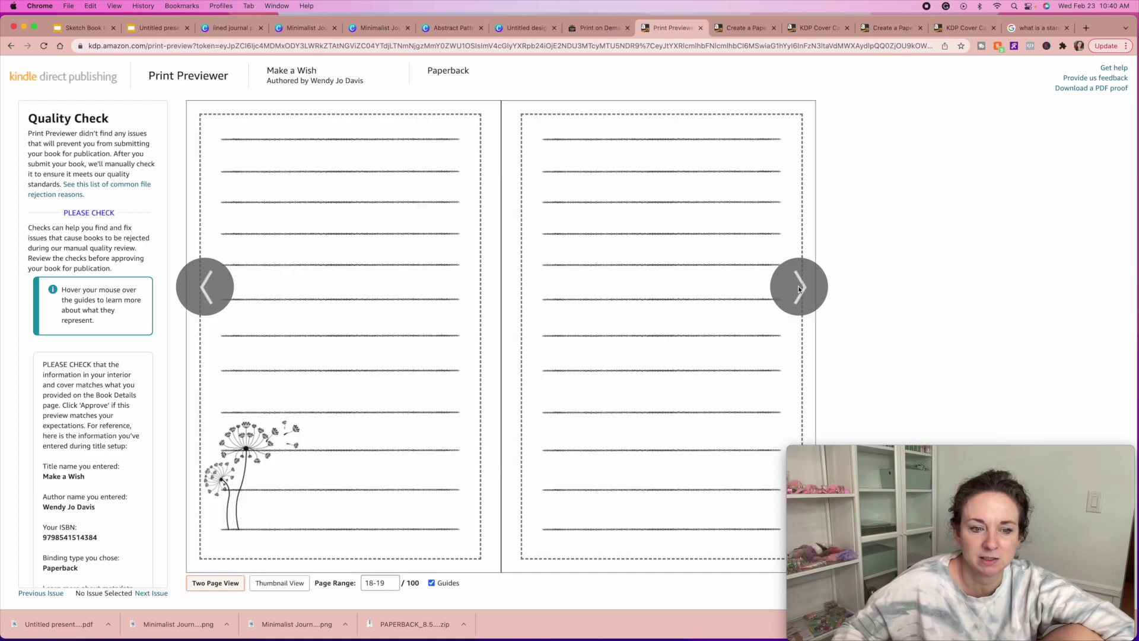
pyautogui.click(799, 289)
pyautogui.click(799, 288)
pyautogui.click(799, 289)
pyautogui.click(799, 289)
pyautogui.click(799, 289)
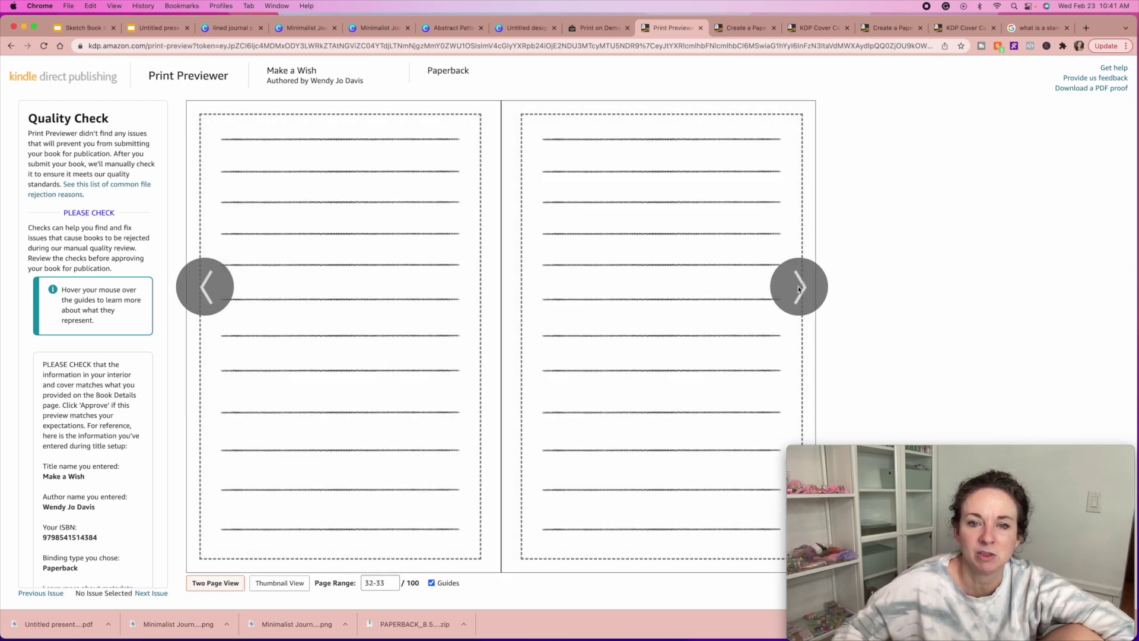
pyautogui.click(799, 289)
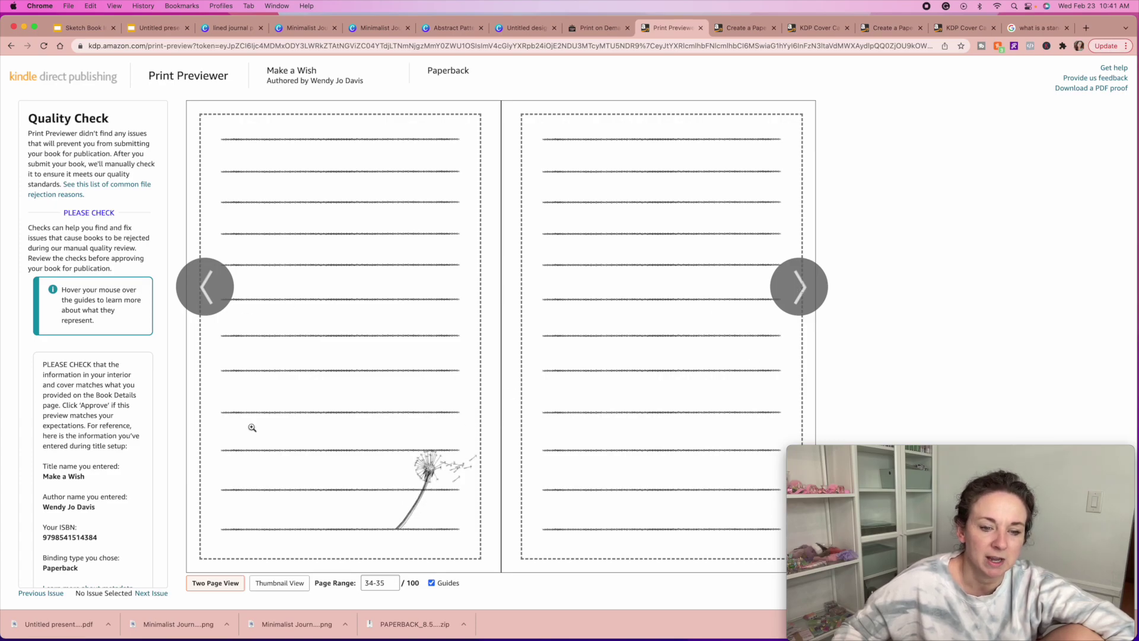
pyautogui.moveTo(261, 423)
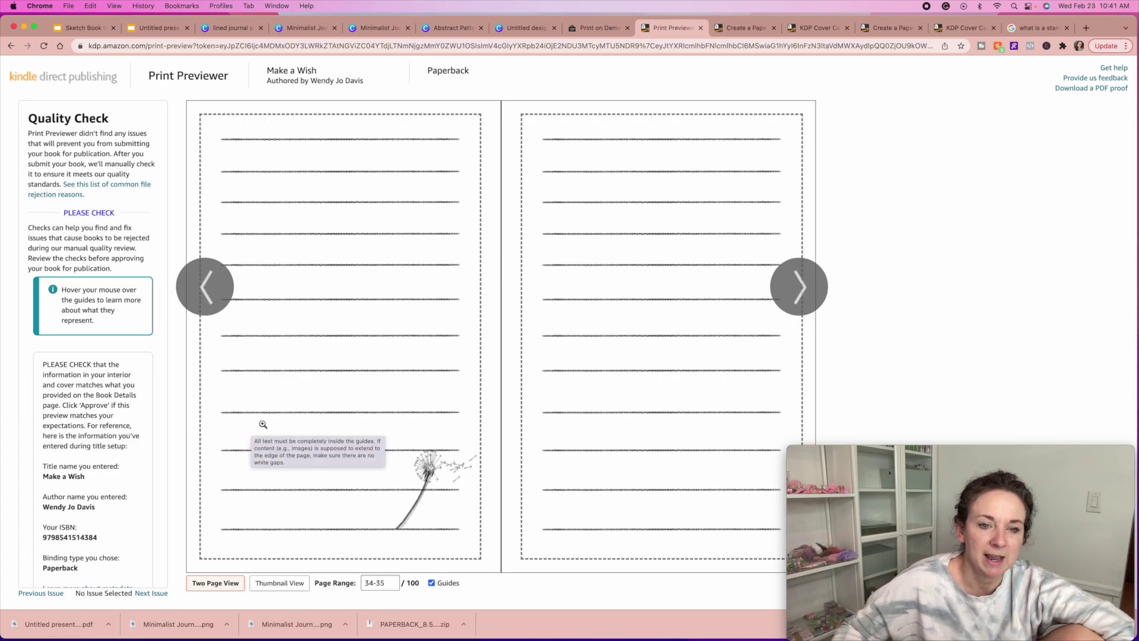
# Step: Page back through the interior spreads to the cover in the print previewer
pyautogui.click(200, 293)
pyautogui.click(201, 293)
pyautogui.click(201, 293)
pyautogui.click(201, 293)
pyautogui.click(201, 293)
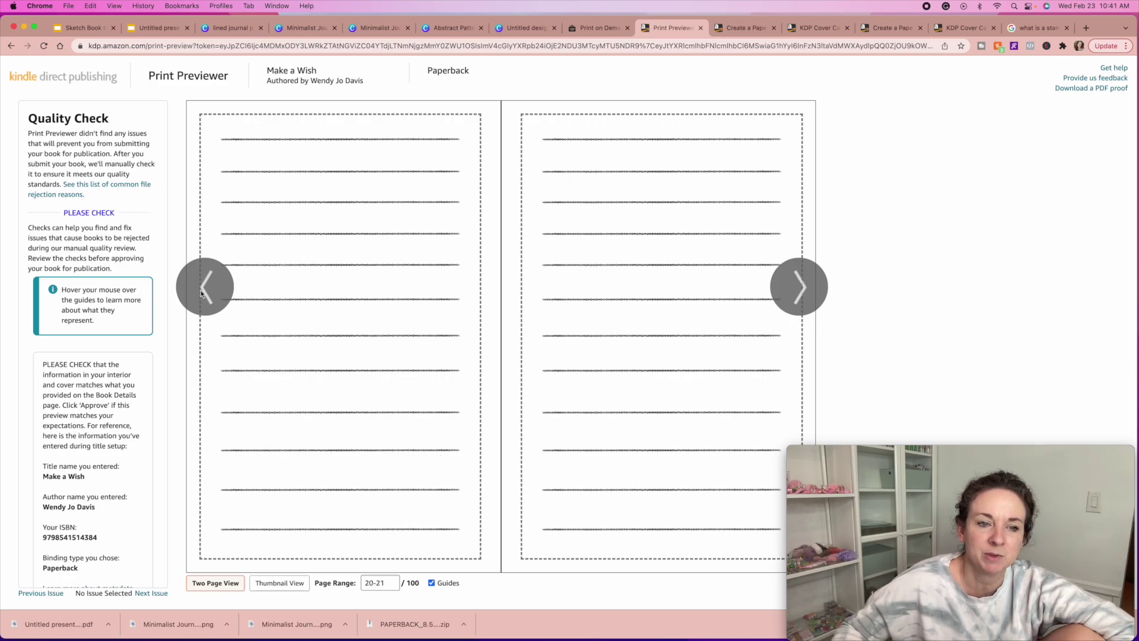
pyautogui.click(202, 292)
pyautogui.click(206, 289)
pyautogui.click(206, 289)
pyautogui.click(205, 289)
pyautogui.click(206, 289)
pyautogui.click(206, 289)
pyautogui.click(206, 289)
pyautogui.click(206, 288)
pyautogui.click(205, 289)
pyautogui.click(206, 288)
pyautogui.click(206, 288)
pyautogui.click(206, 288)
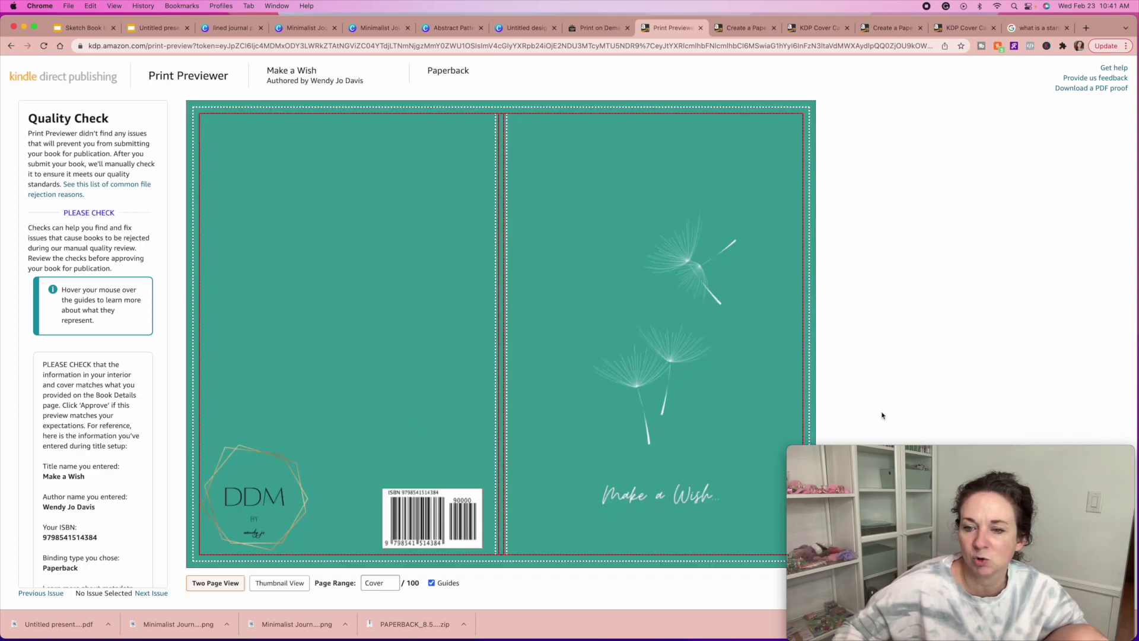
# Step: Approve the Make a Wish paperback in the print previewer
pyautogui.moveTo(1002, 449)
pyautogui.moveTo(1007, 460); pyautogui.dragTo(240, 456)
pyautogui.click(1097, 587)
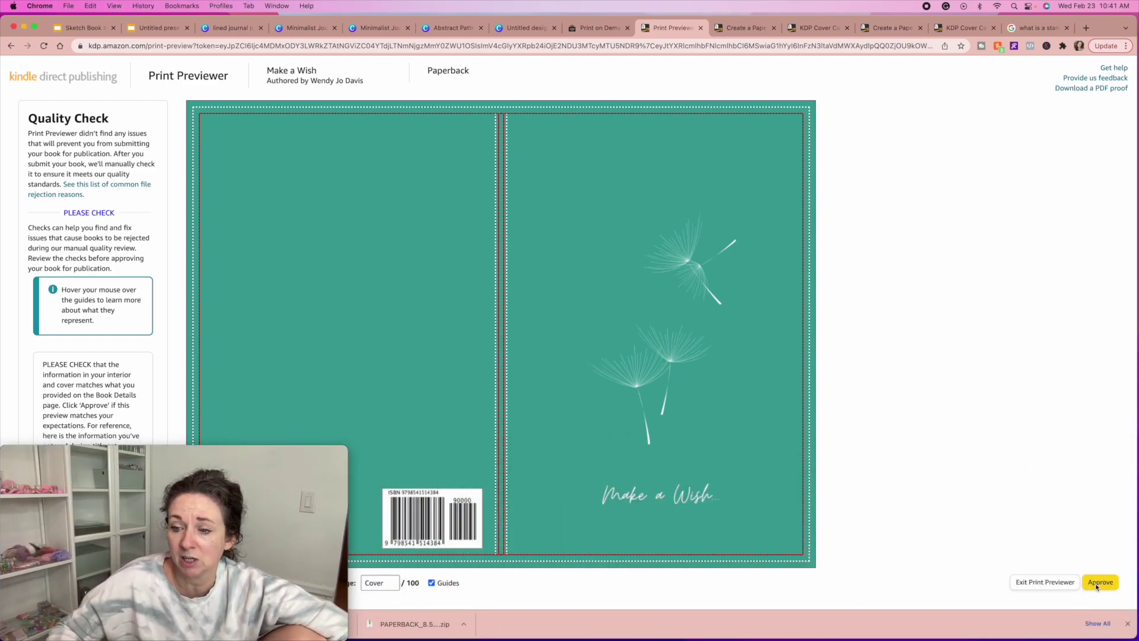
pyautogui.click(1099, 584)
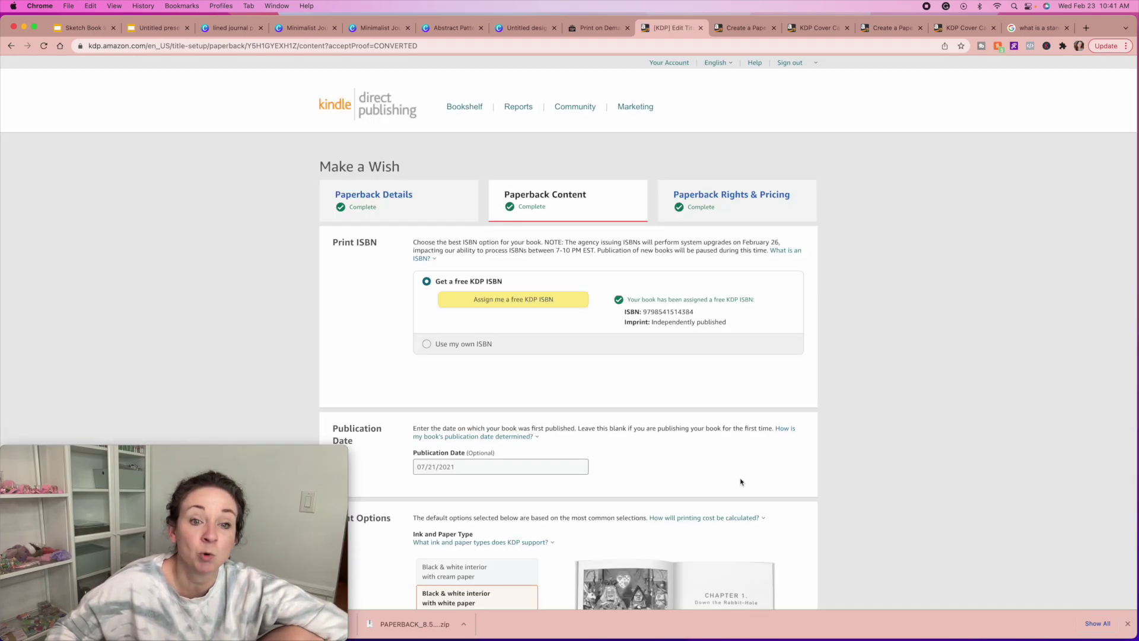
# Step: Review the uploaded manuscript and cover on the paperback content page, then save it and continue to pricing
pyautogui.scroll(-15, 745, 474)
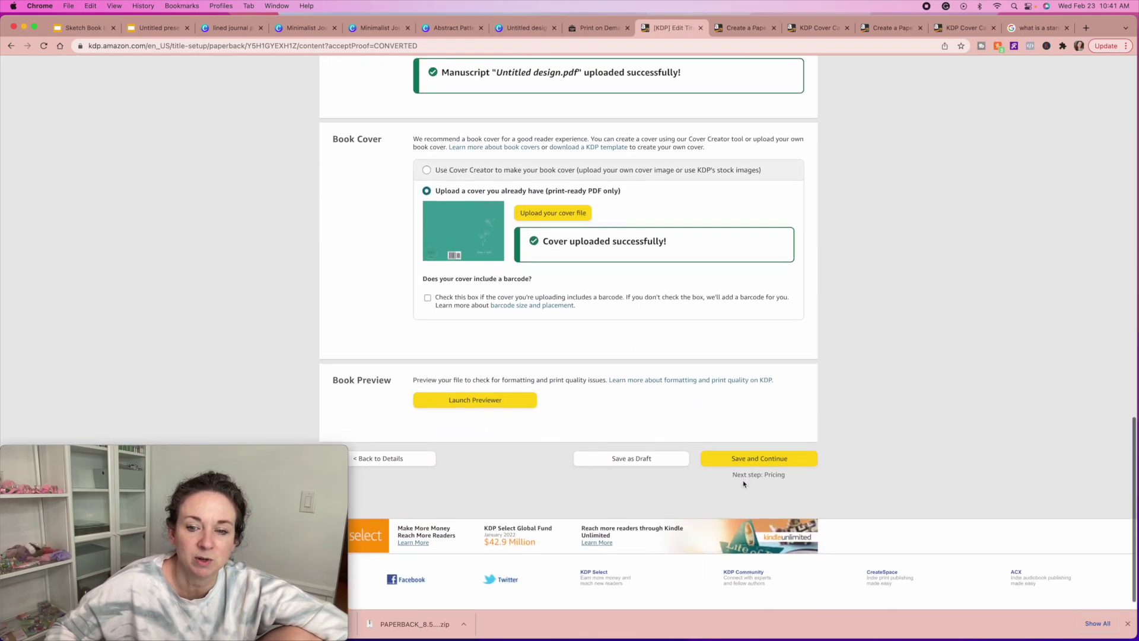
pyautogui.scroll(-1, 743, 484)
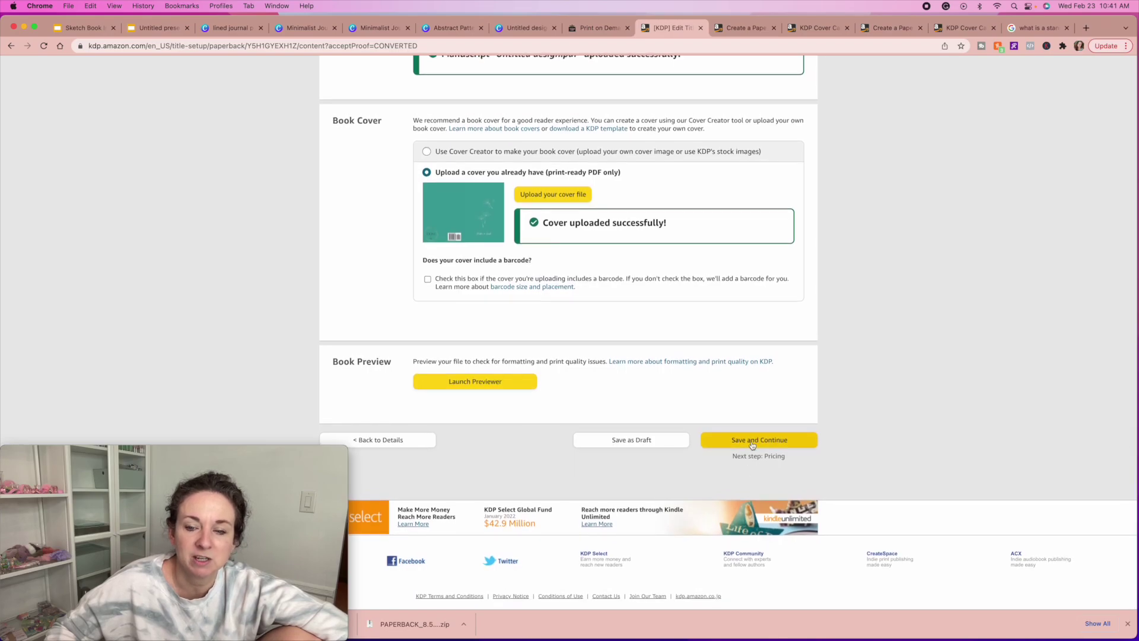
pyautogui.scroll(9, 752, 445)
pyautogui.scroll(-7, 762, 487)
pyautogui.click(752, 561)
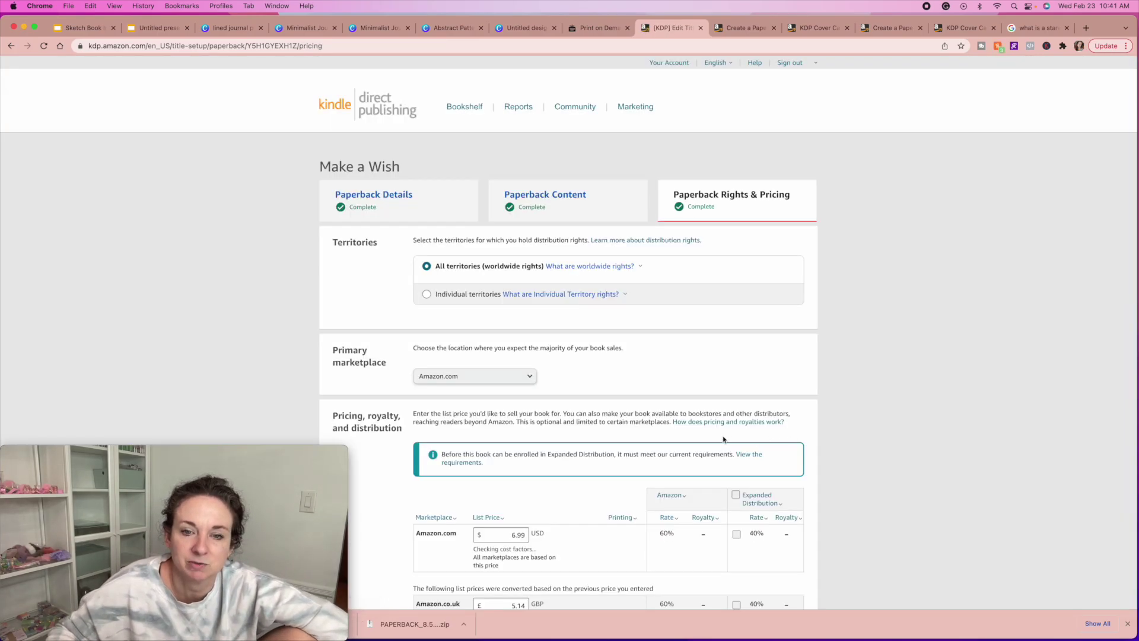
# Step: Examine the Amazon.com list price, printing cost and royalty, and read the explanation of the minimum list price
pyautogui.scroll(-3, 723, 439)
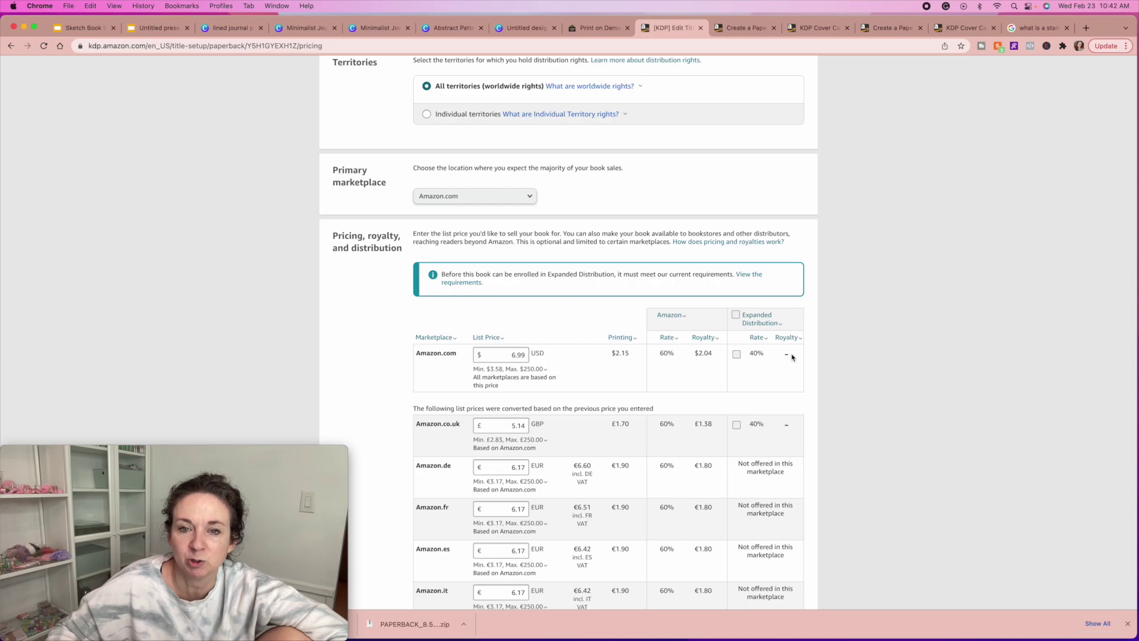
pyautogui.scroll(1, 841, 253)
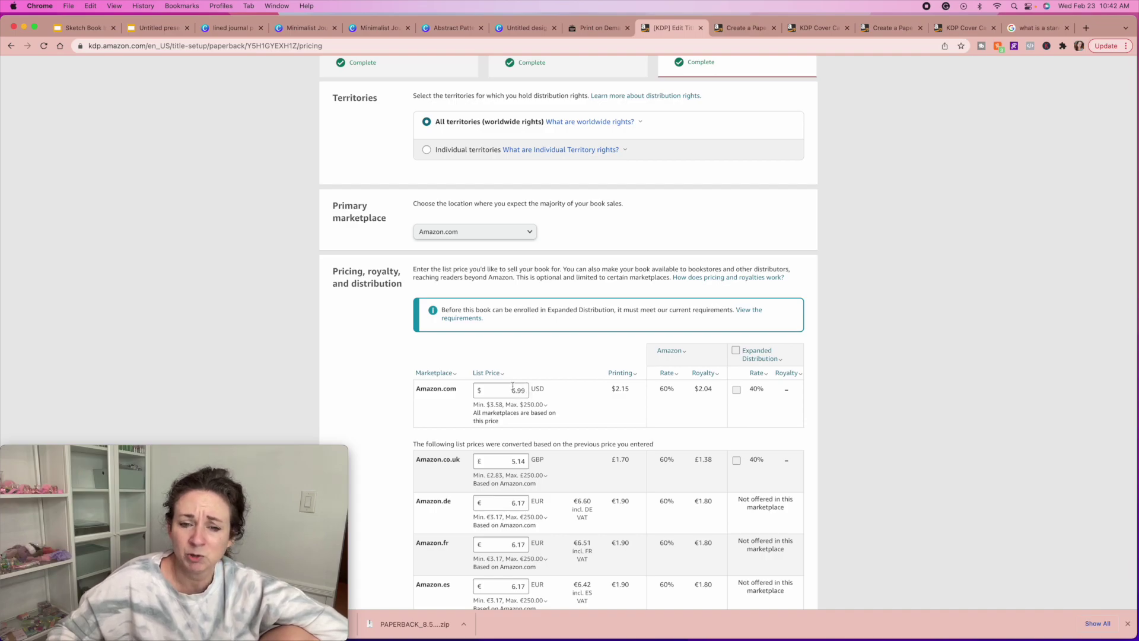
pyautogui.click(512, 408)
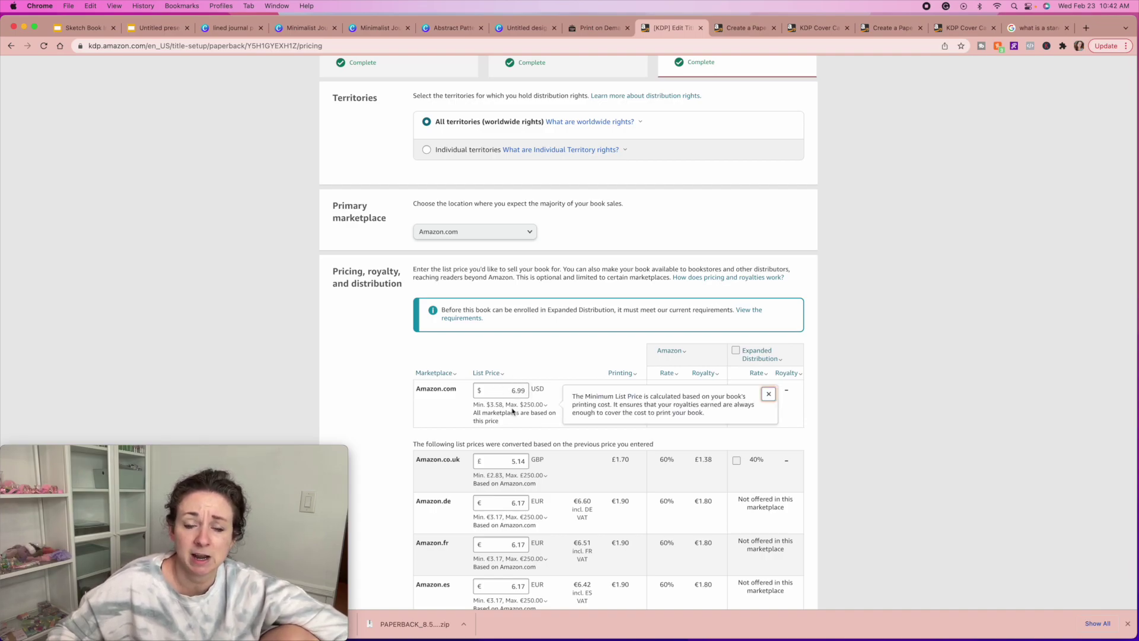
pyautogui.click(540, 323)
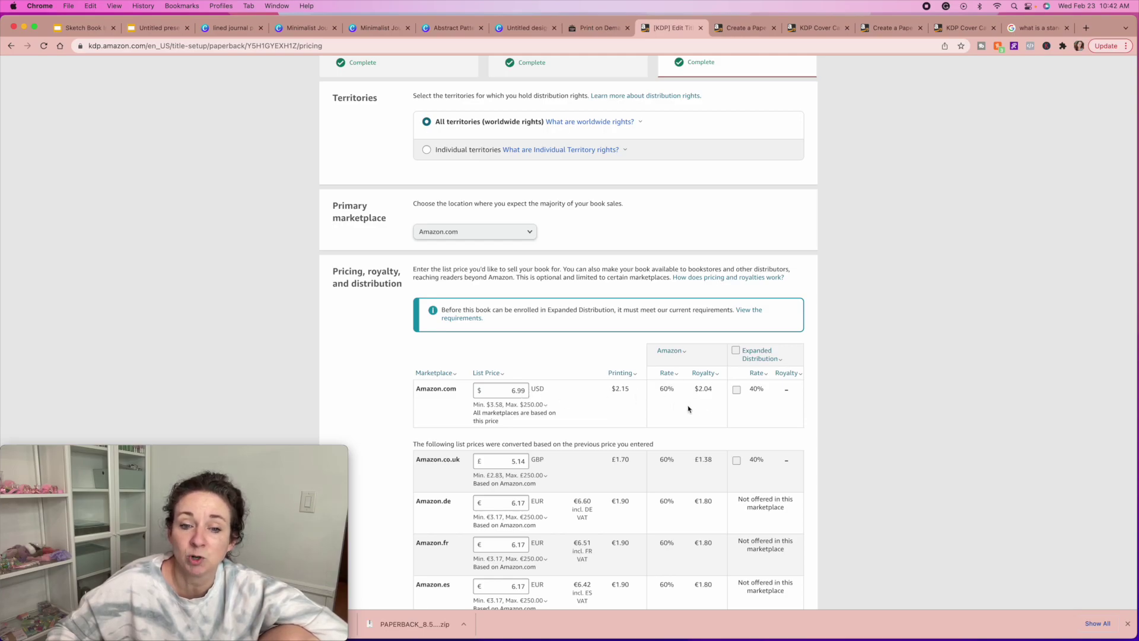
# Step: Review the converted list prices and royalties for the other Amazon marketplaces and the publishing terms below them
pyautogui.scroll(-1, 579, 427)
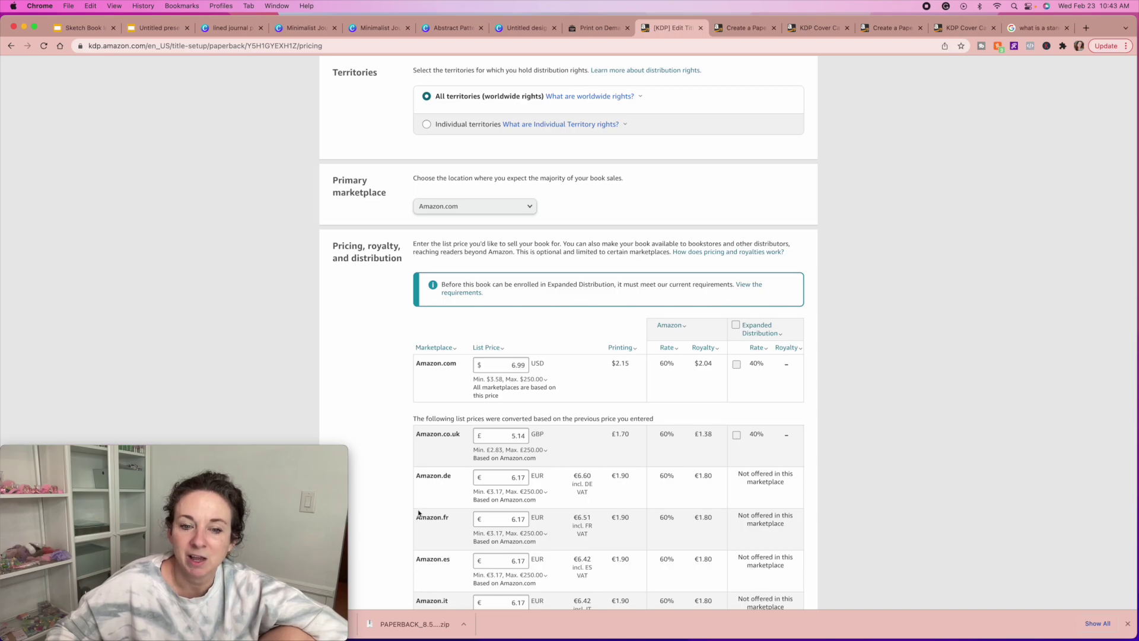
pyautogui.scroll(-3, 492, 497)
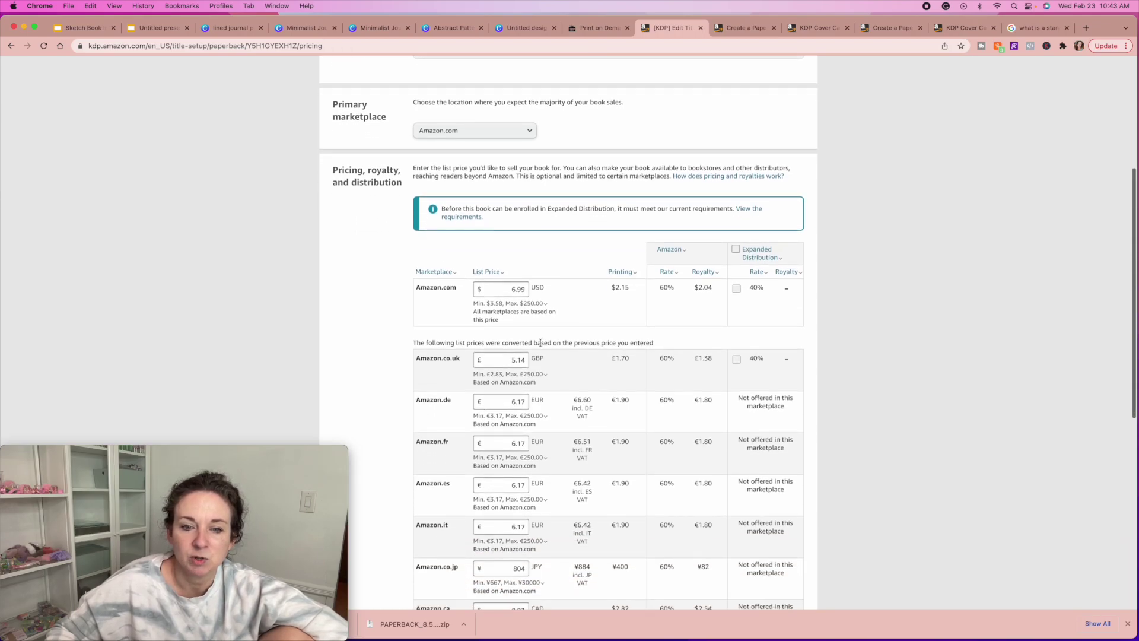
pyautogui.scroll(-5, 483, 398)
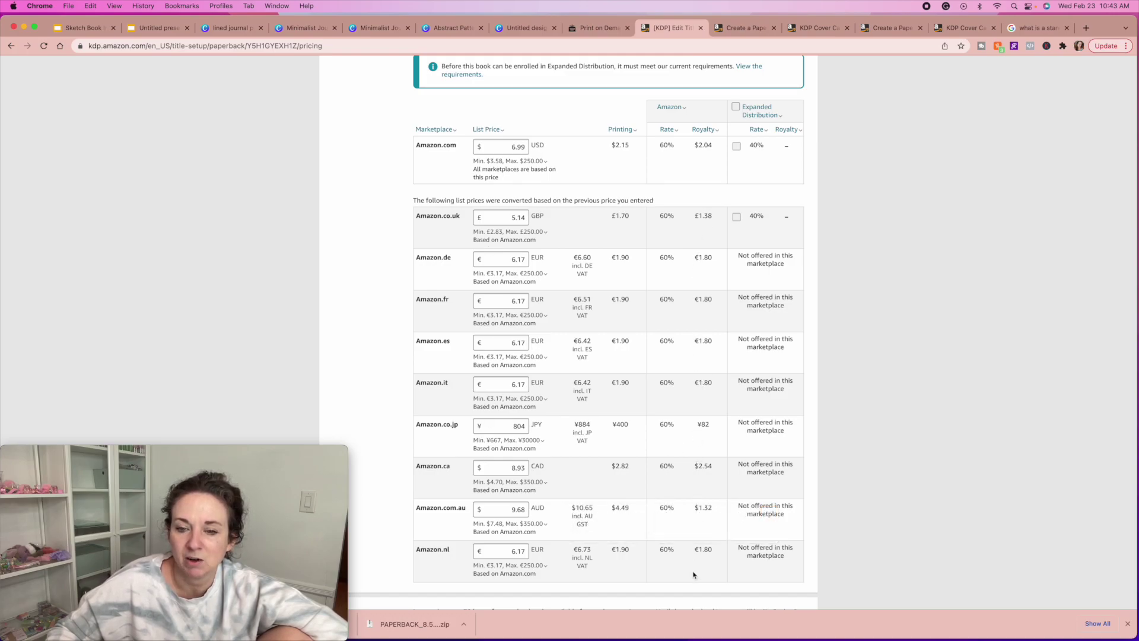
pyautogui.scroll(6, 682, 225)
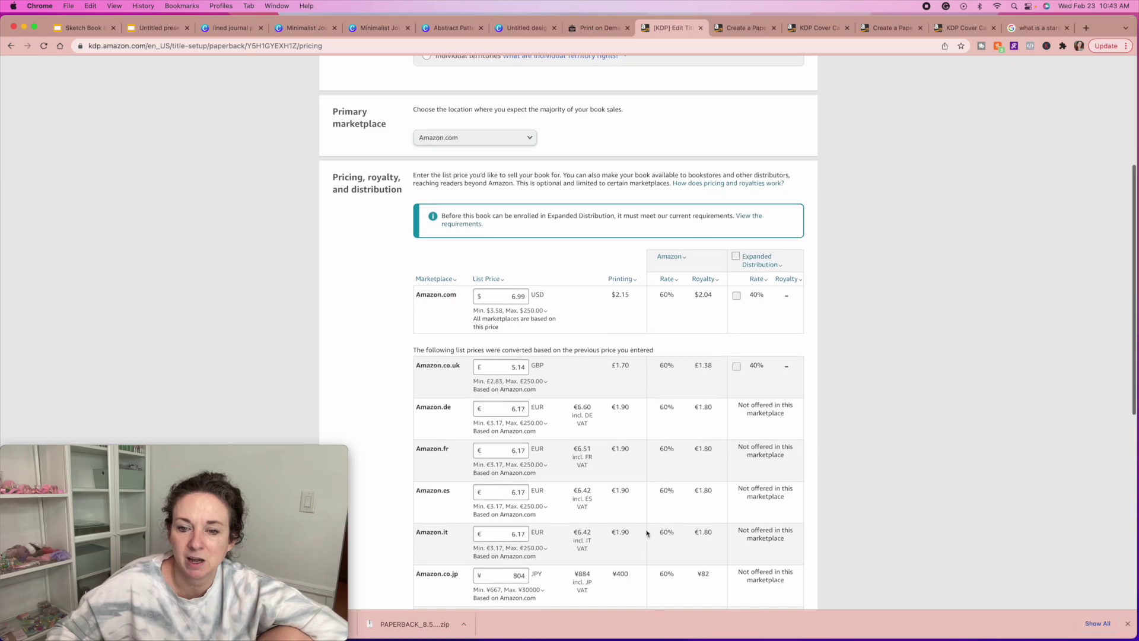
pyautogui.scroll(7, 650, 301)
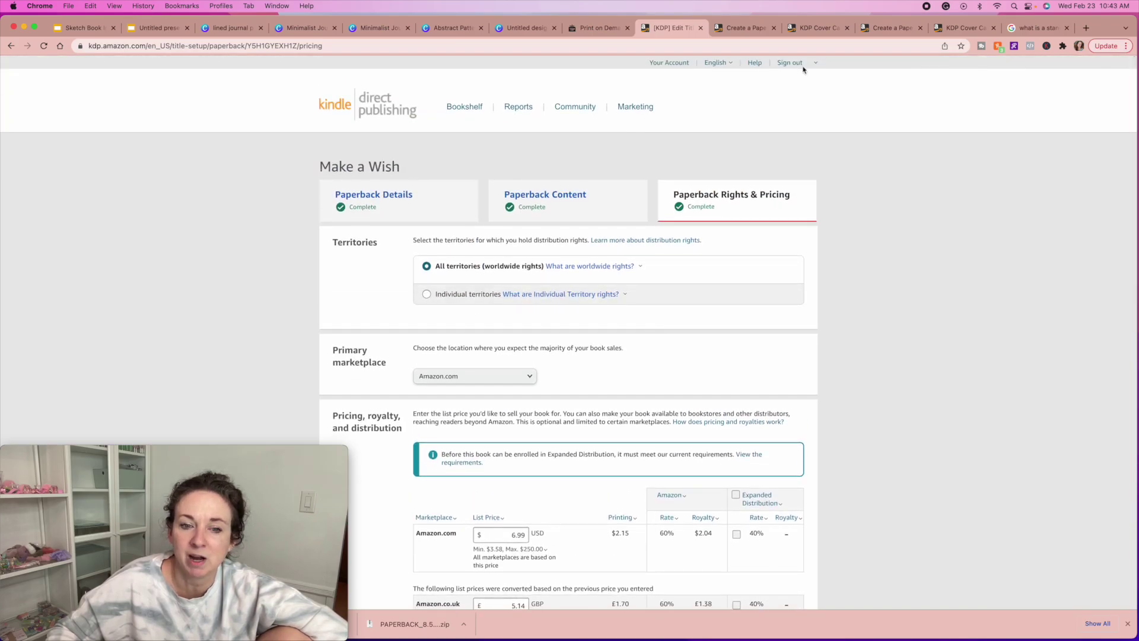
pyautogui.scroll(-20, 767, 341)
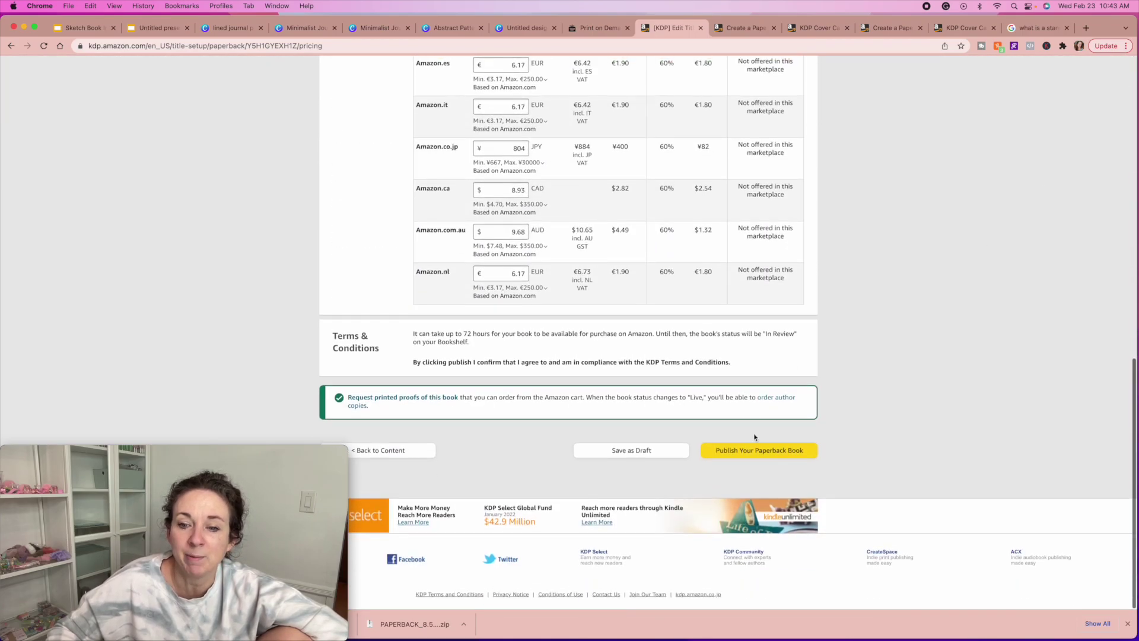
pyautogui.scroll(20, 682, 356)
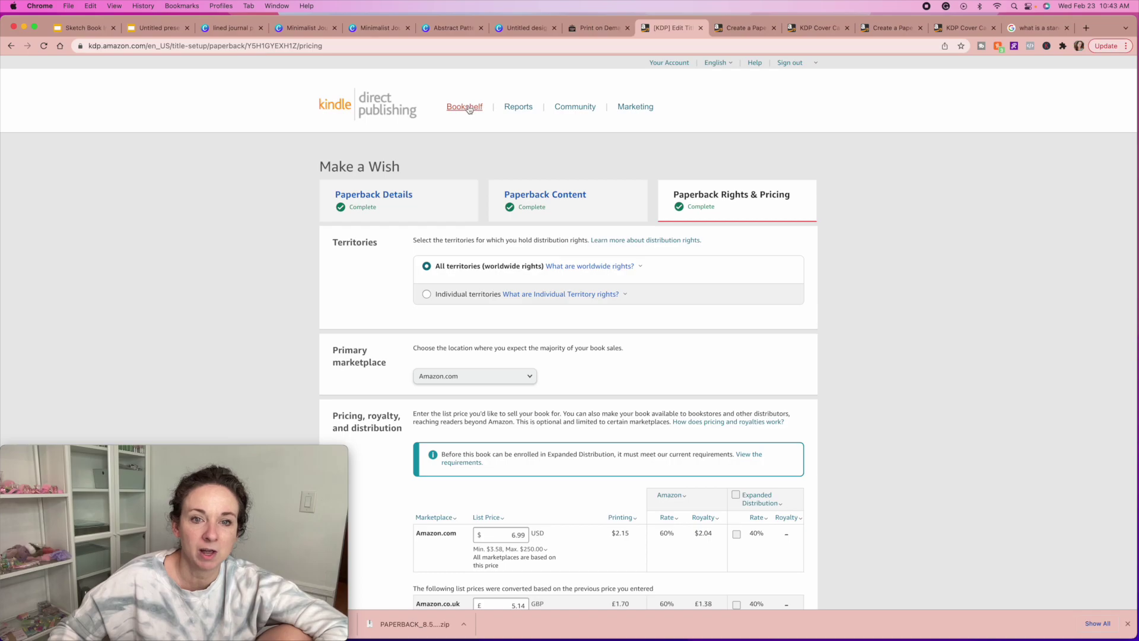
# Step: Return to the Bookshelf without saving the pricing page changes and find the Make a Wish entry
pyautogui.click(465, 107)
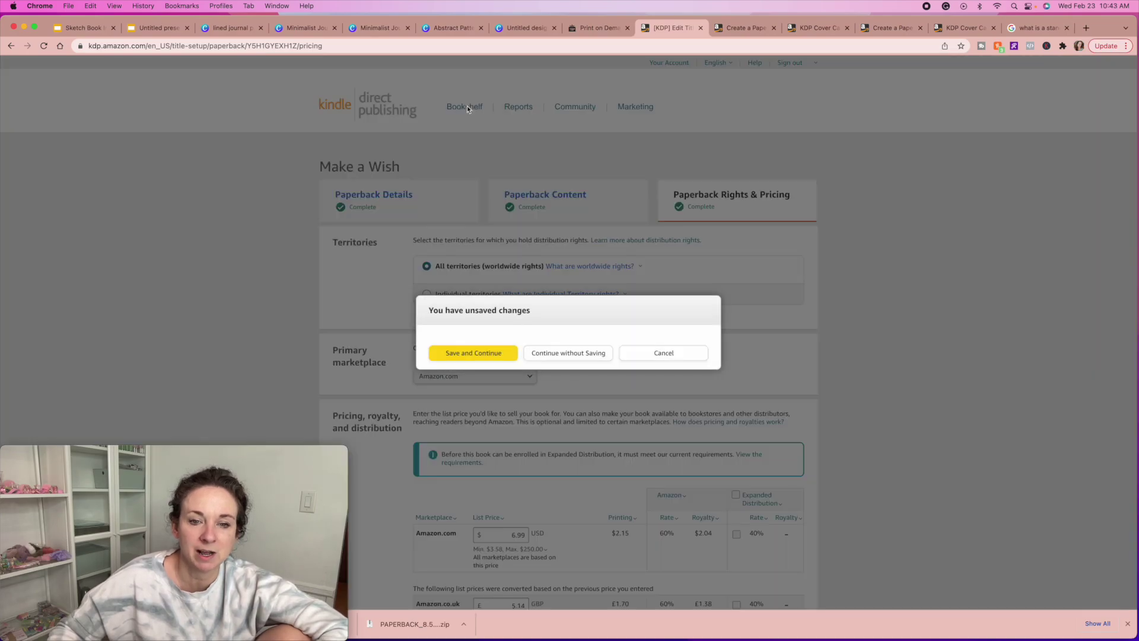
pyautogui.click(559, 353)
pyautogui.scroll(-3, 356, 333)
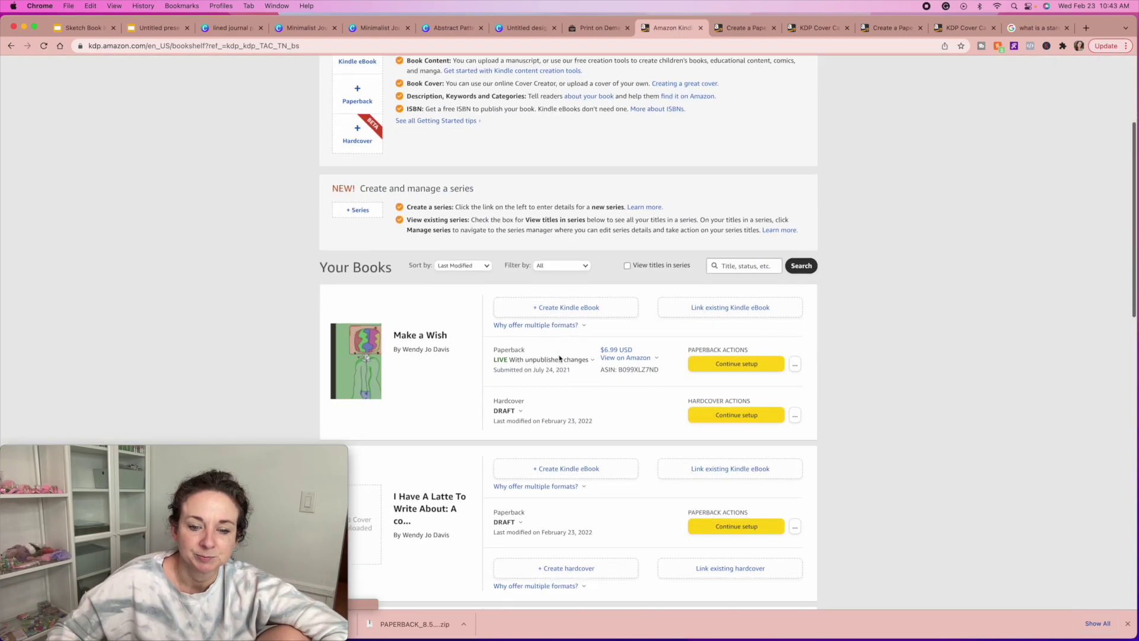
# Step: Open the Make a Wish paperback listing on Amazon and look through its sample pages from front cover to back cover
pyautogui.click(349, 328)
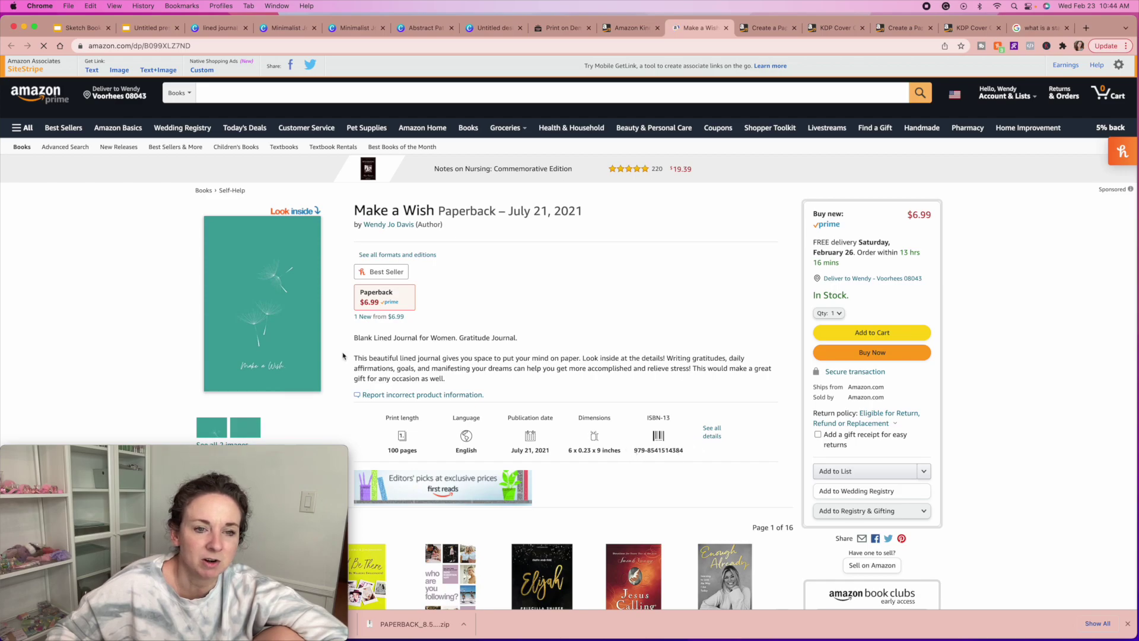
pyautogui.click(302, 215)
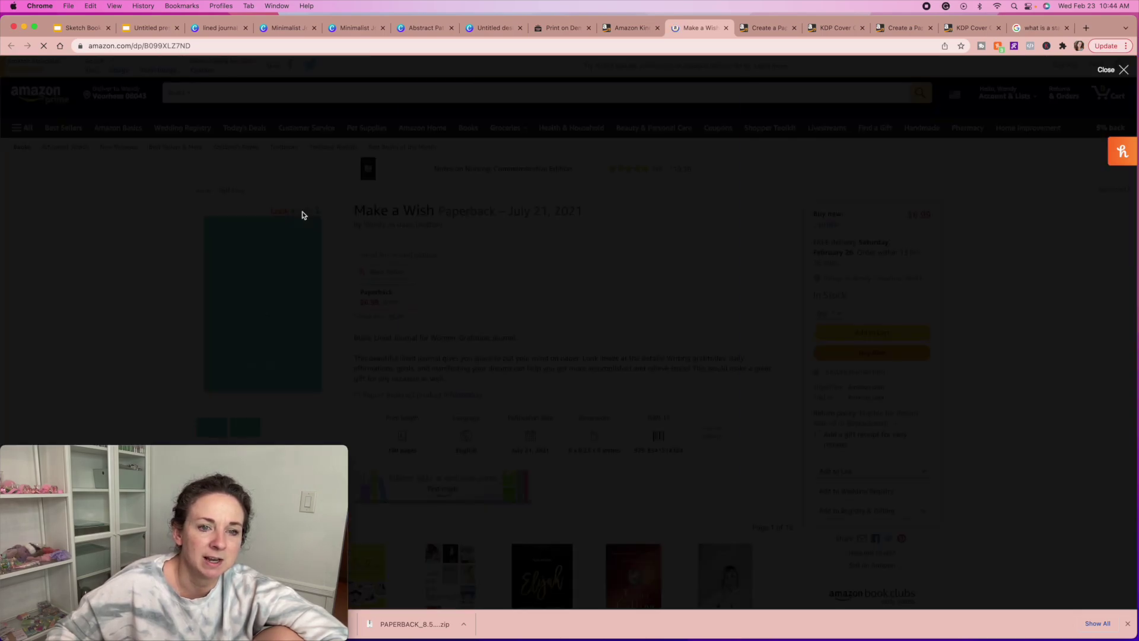
pyautogui.scroll(-5, 538, 277)
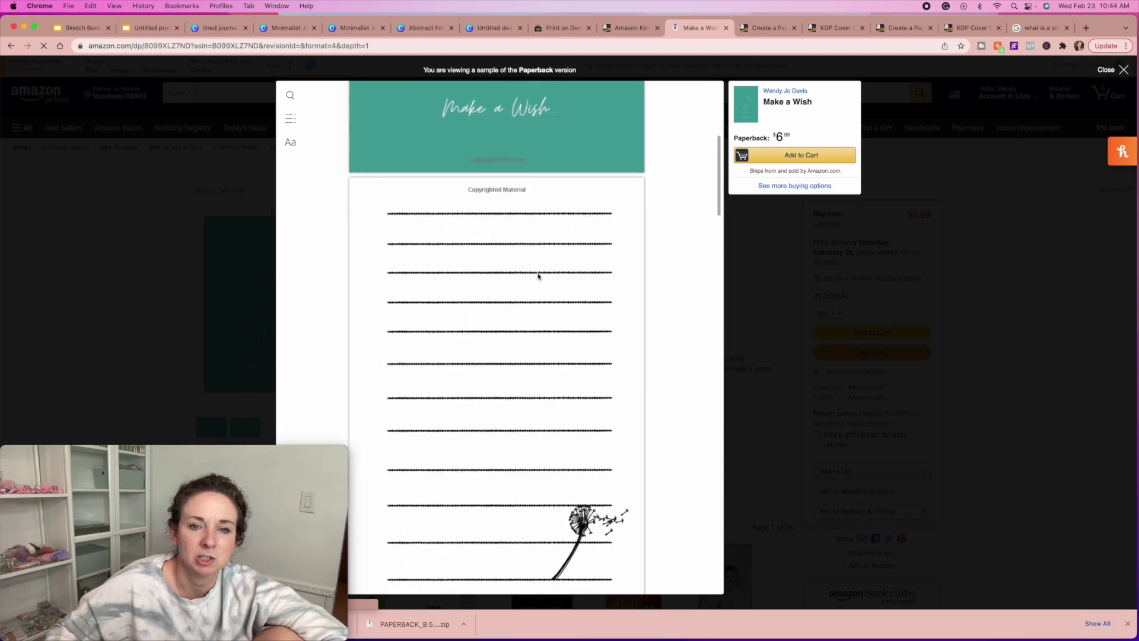
pyautogui.scroll(-10, 563, 402)
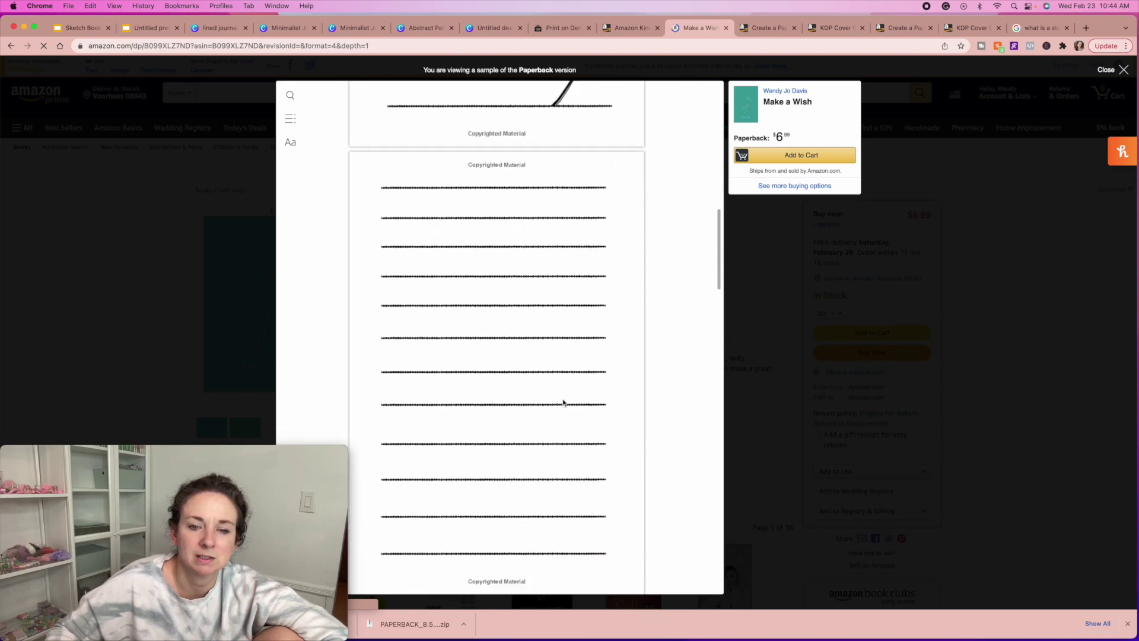
pyautogui.scroll(-10, 563, 403)
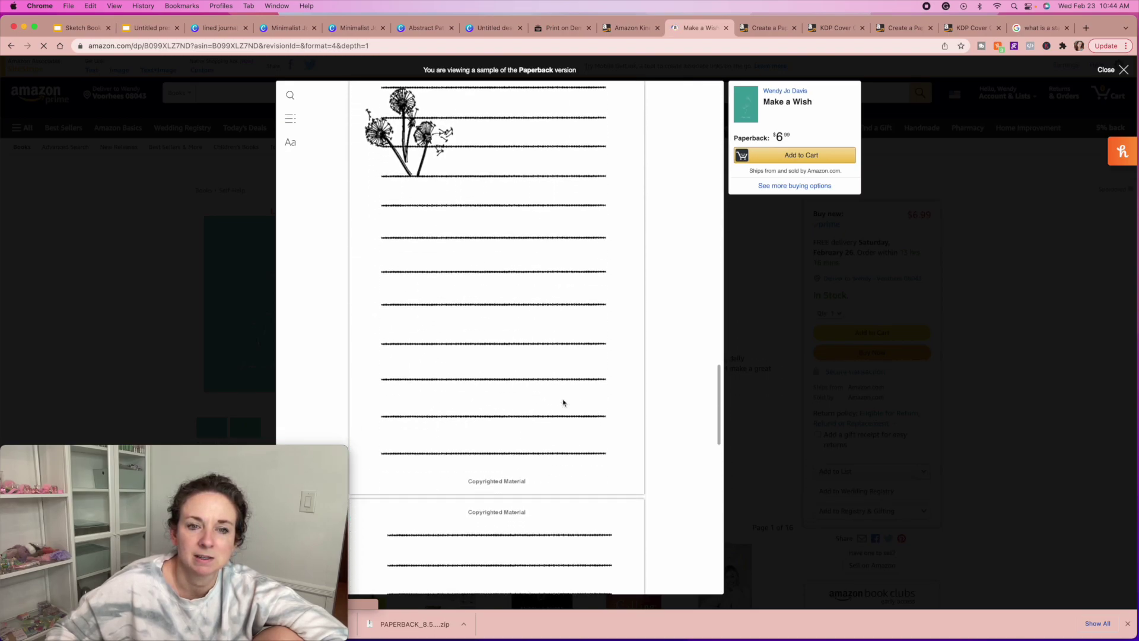
pyautogui.scroll(-5, 563, 403)
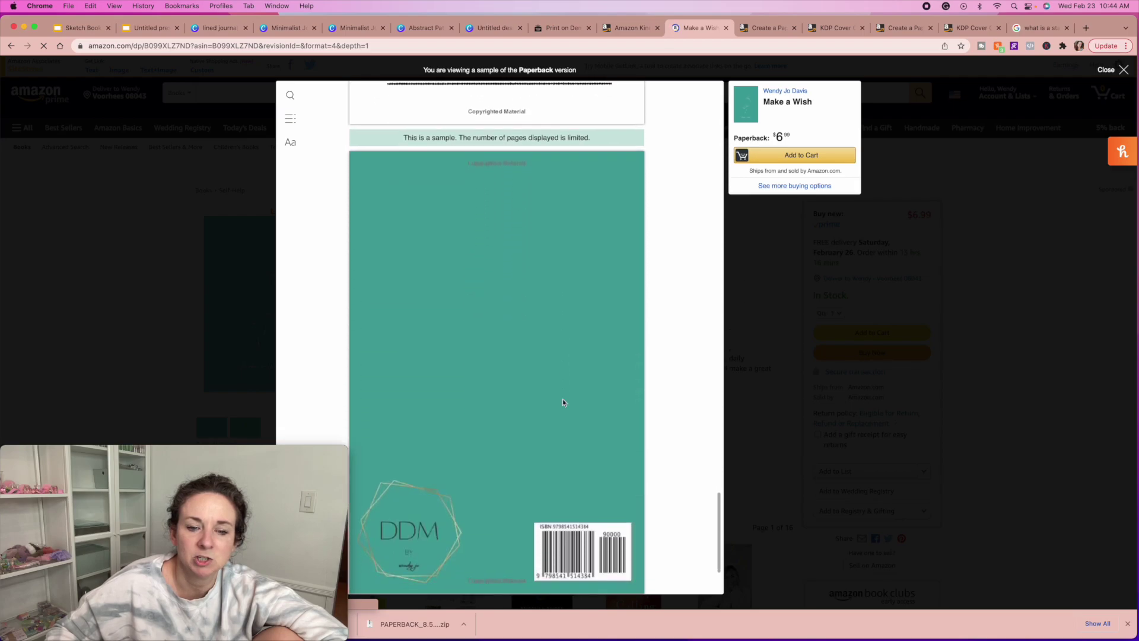
pyautogui.scroll(15, 563, 402)
pyautogui.scroll(10, 563, 402)
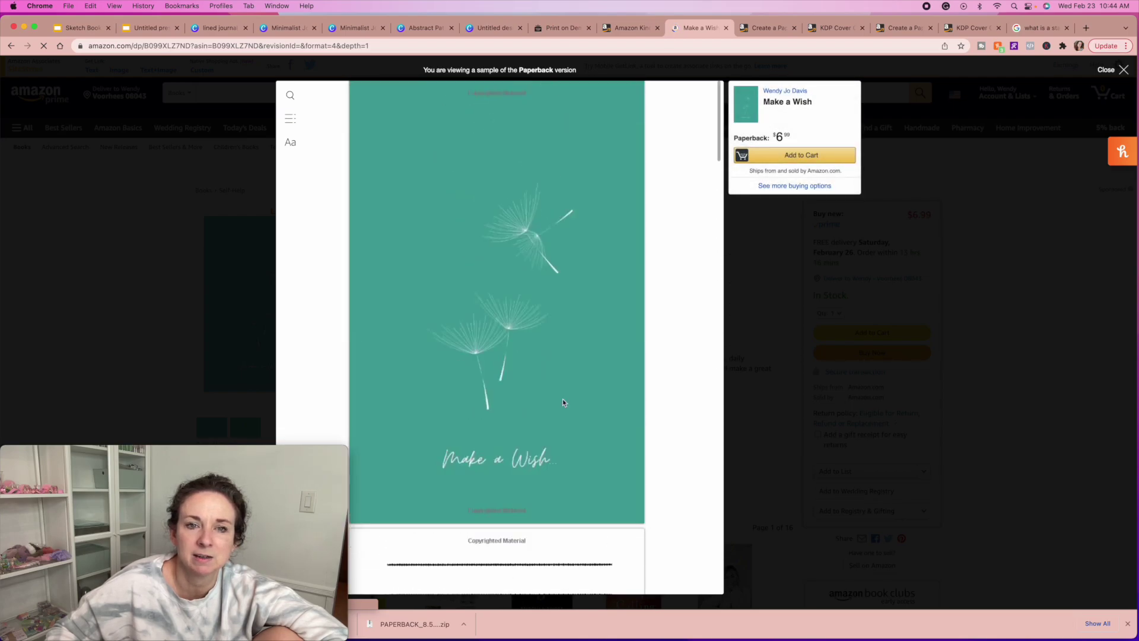
pyautogui.click(1124, 71)
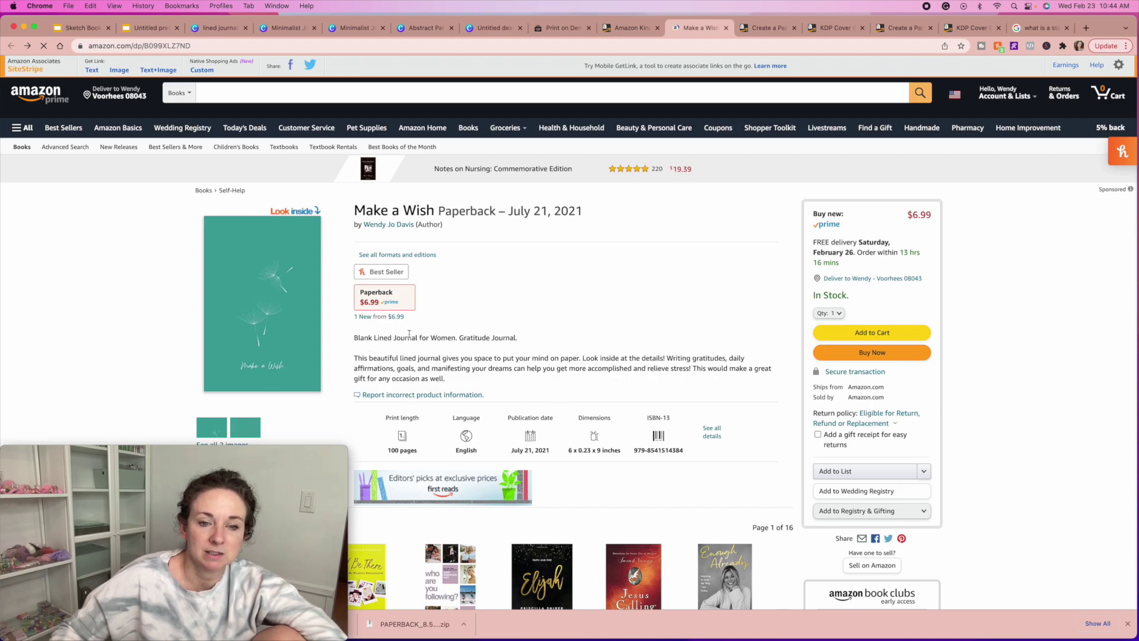
pyautogui.scroll(-1, 526, 402)
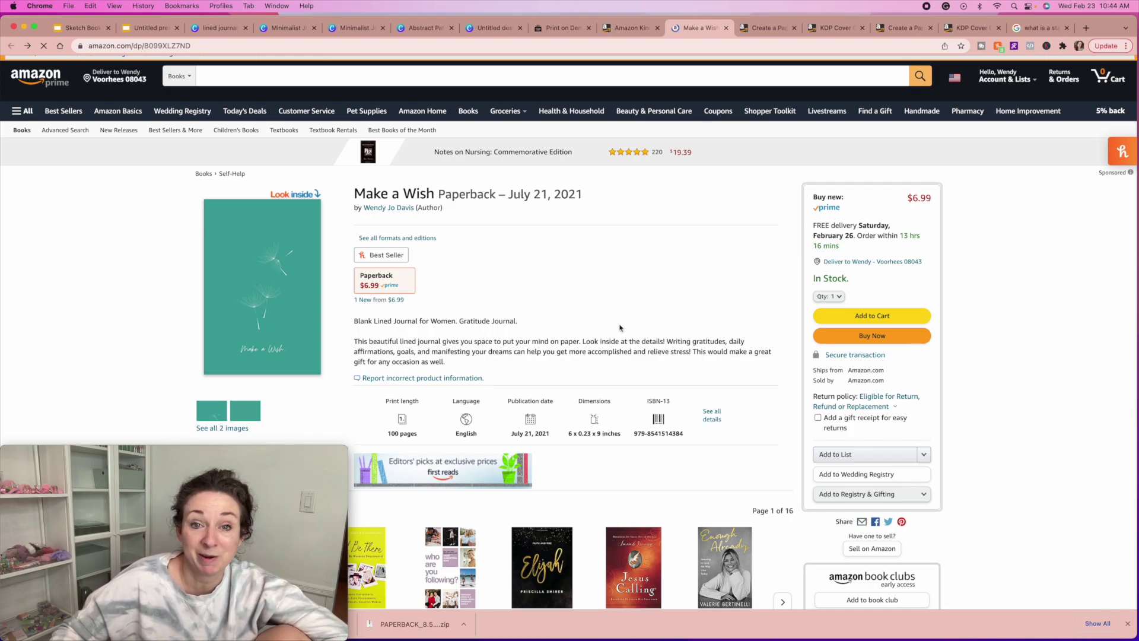
pyautogui.scroll(1, 783, 208)
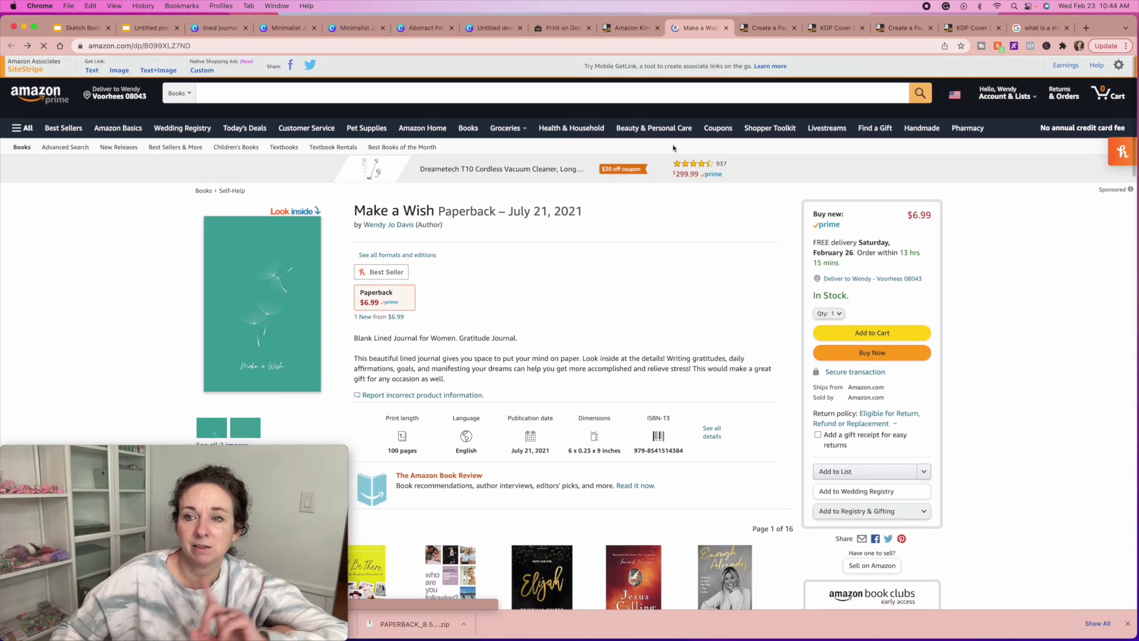
# Step: Close the old Google search page, search the web for bookpatch in a new tab and open The Book Patch site
pyautogui.click(1067, 28)
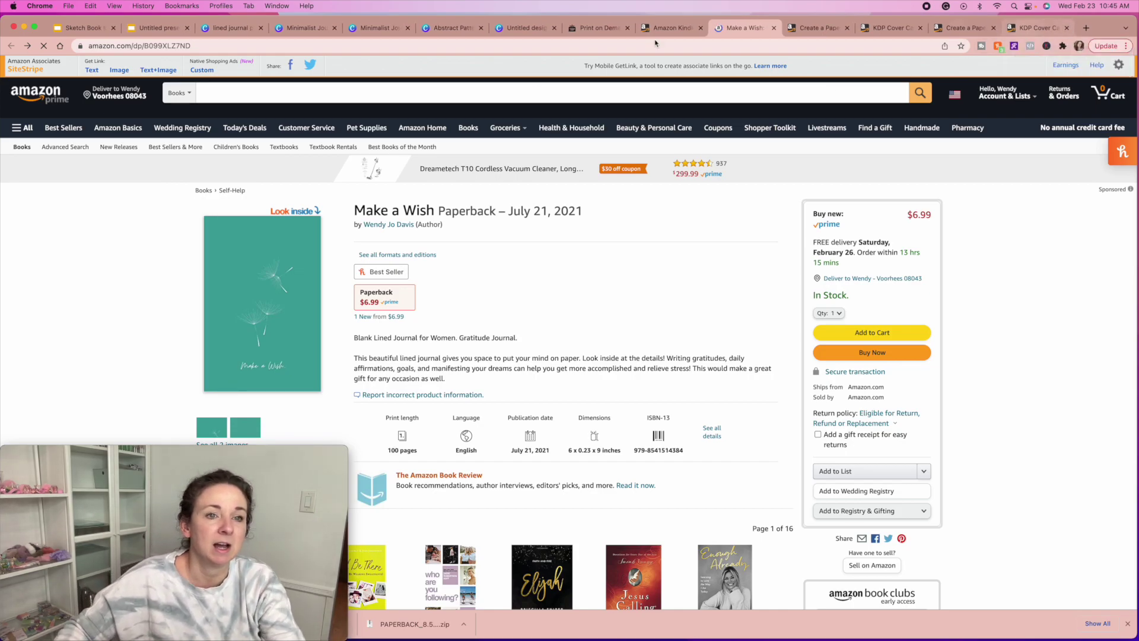
pyautogui.click(1085, 27)
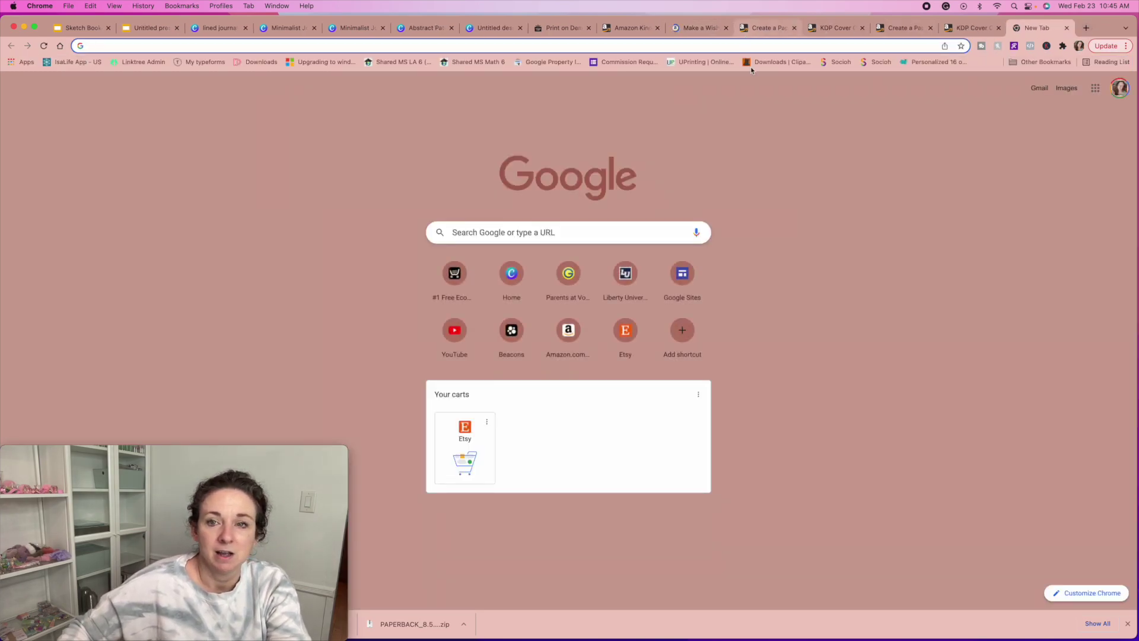
pyautogui.write('bookpatch')
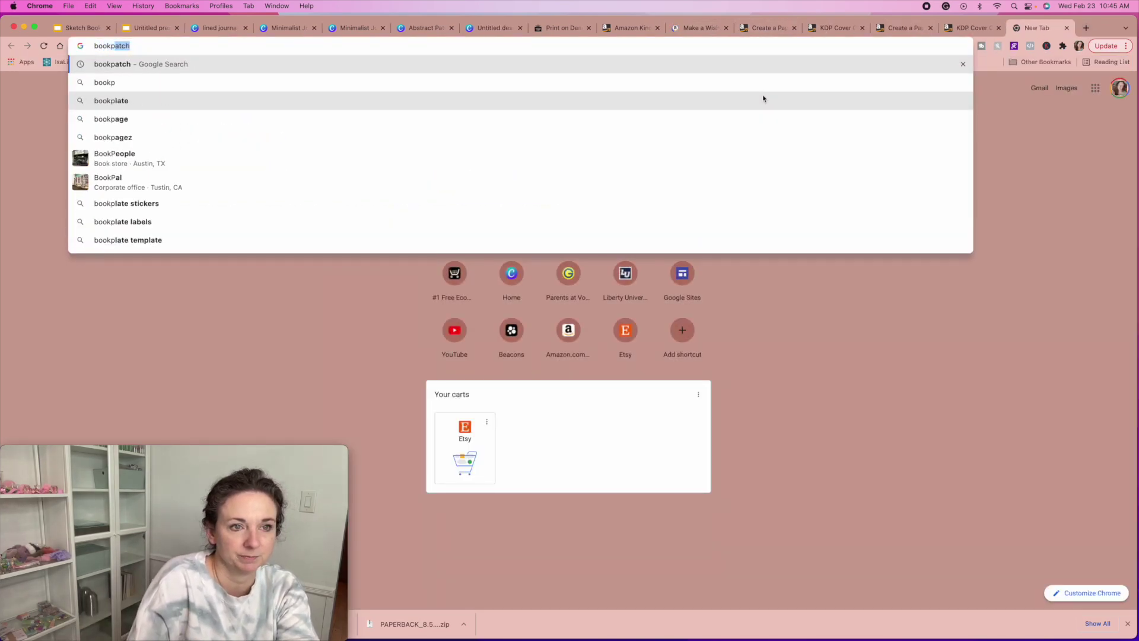
pyautogui.press('Return')
pyautogui.click(146, 168)
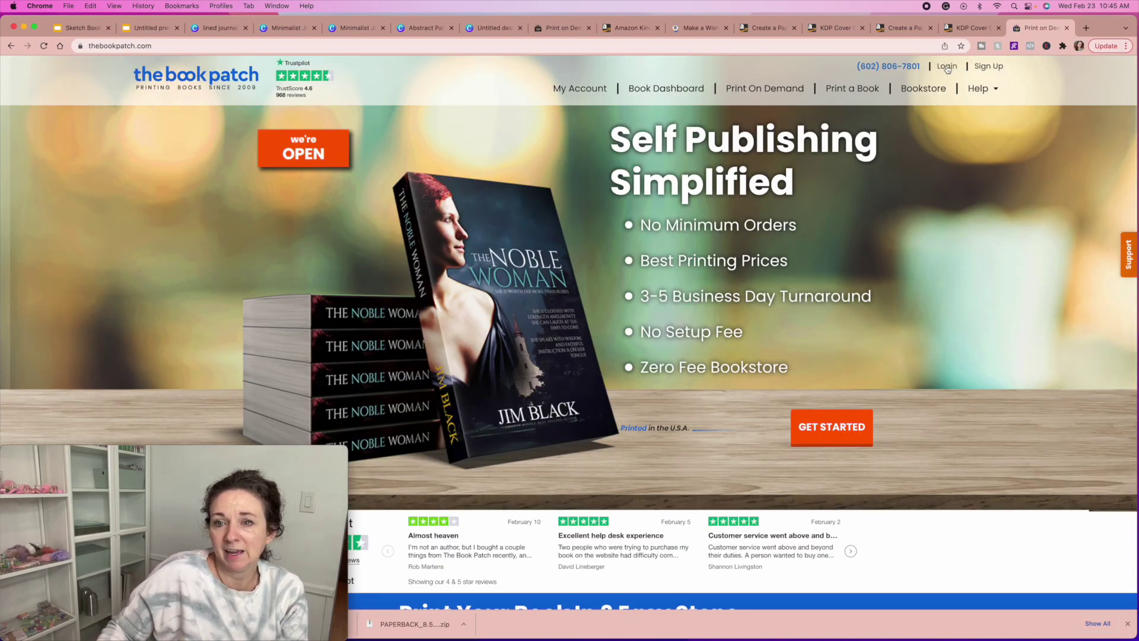
# Step: Try to log in to the TheBookPatch account, filling in the account e-mail
pyautogui.click(947, 67)
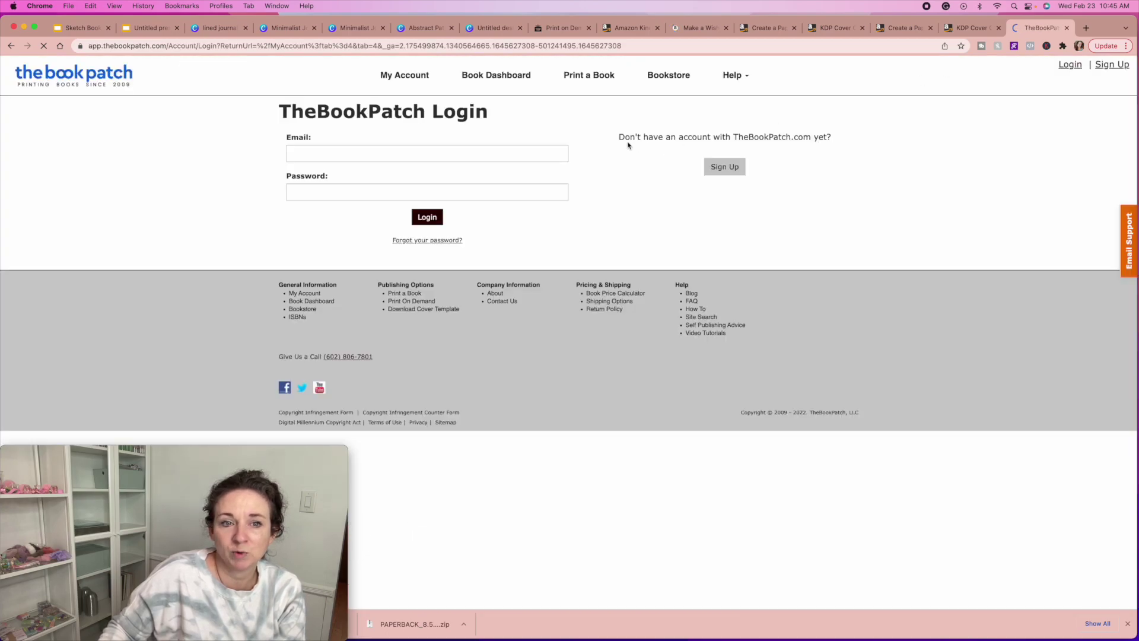
pyautogui.click(549, 155)
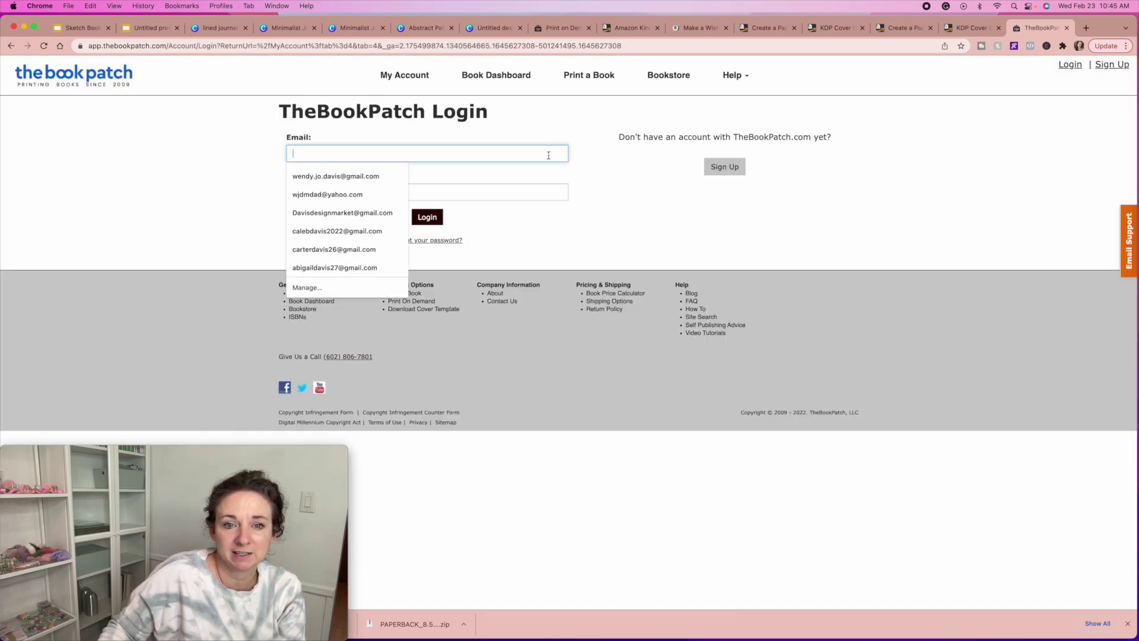
pyautogui.click(395, 180)
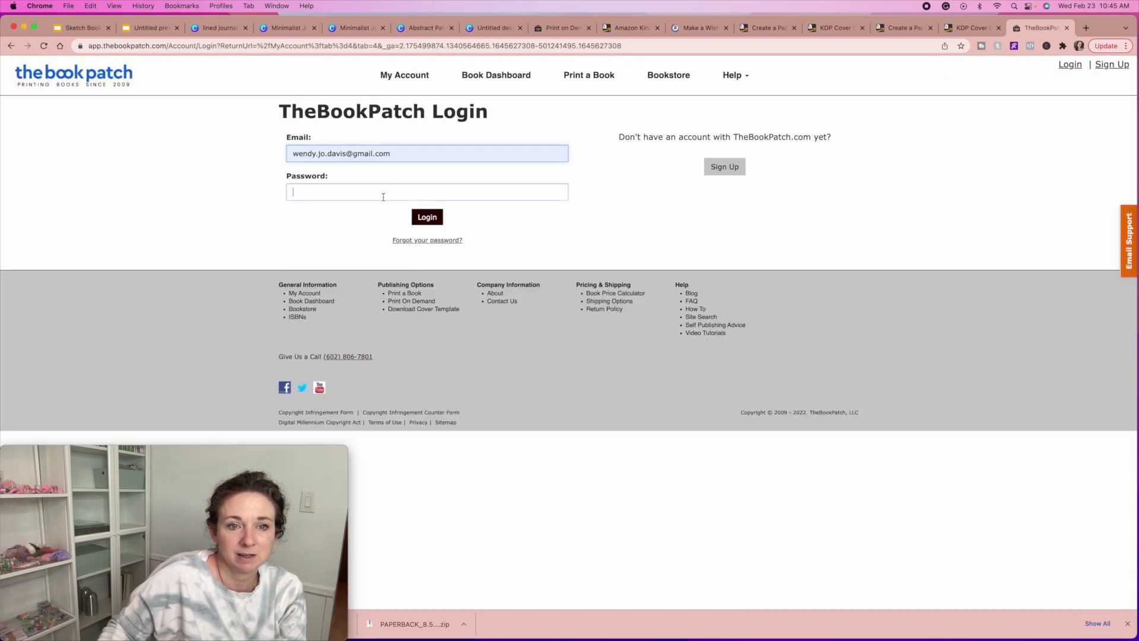
pyautogui.press('Return')
# Step: Find the Book Price Calculator on the TheBookPatch home page, dismissing the marketing guide offer, and examine its prices
pyautogui.scroll(-6, 670, 253)
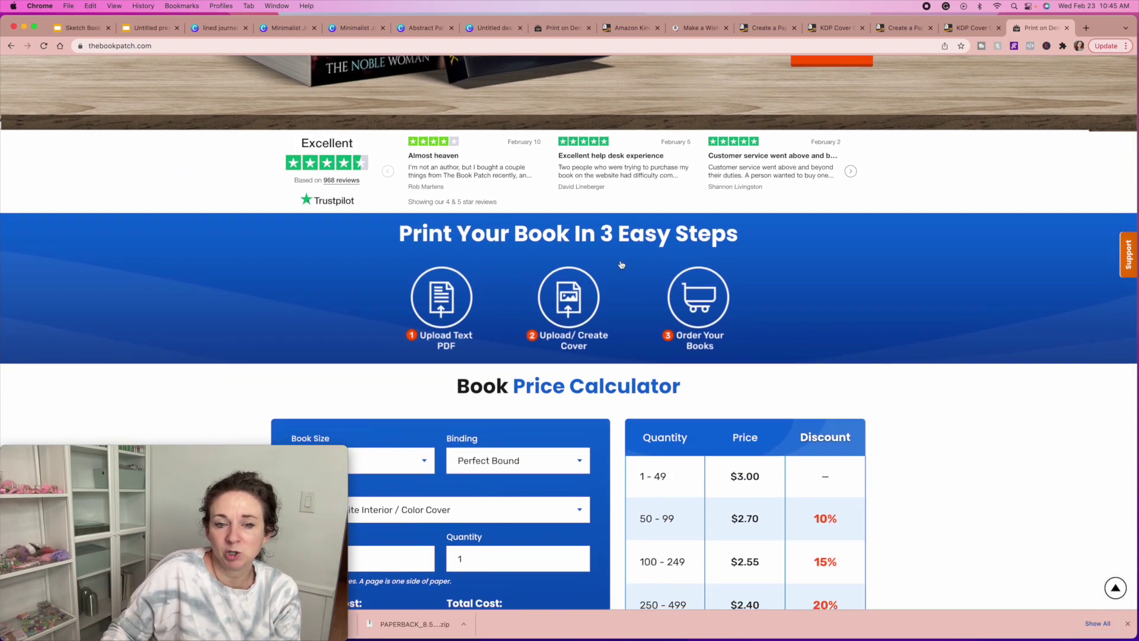
pyautogui.scroll(-2, 739, 291)
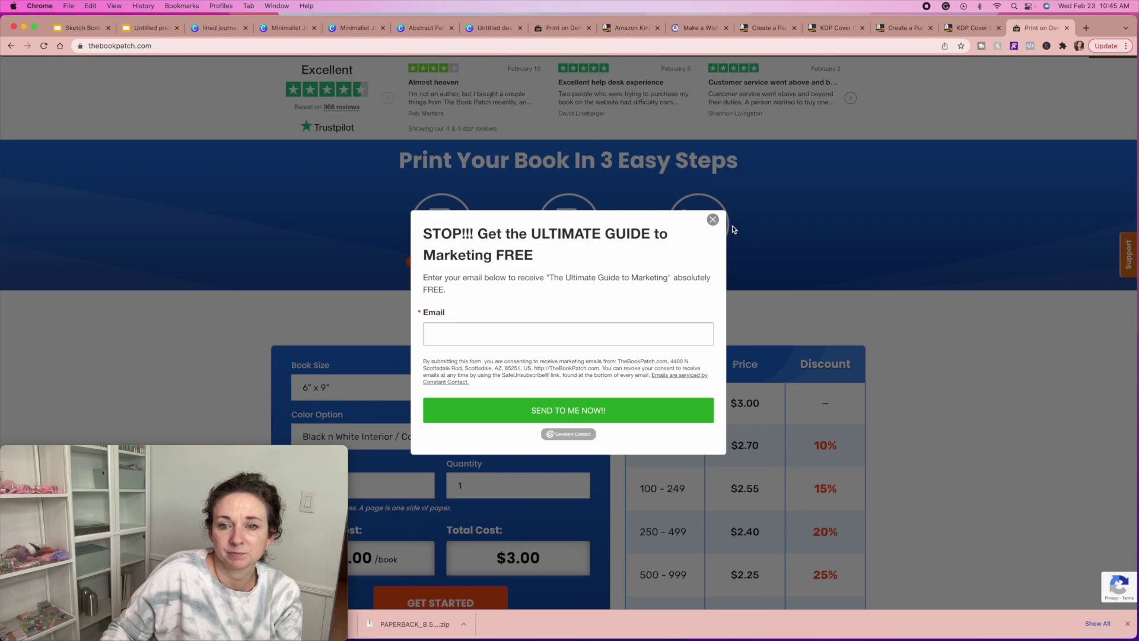
pyautogui.click(712, 219)
pyautogui.scroll(-4, 514, 314)
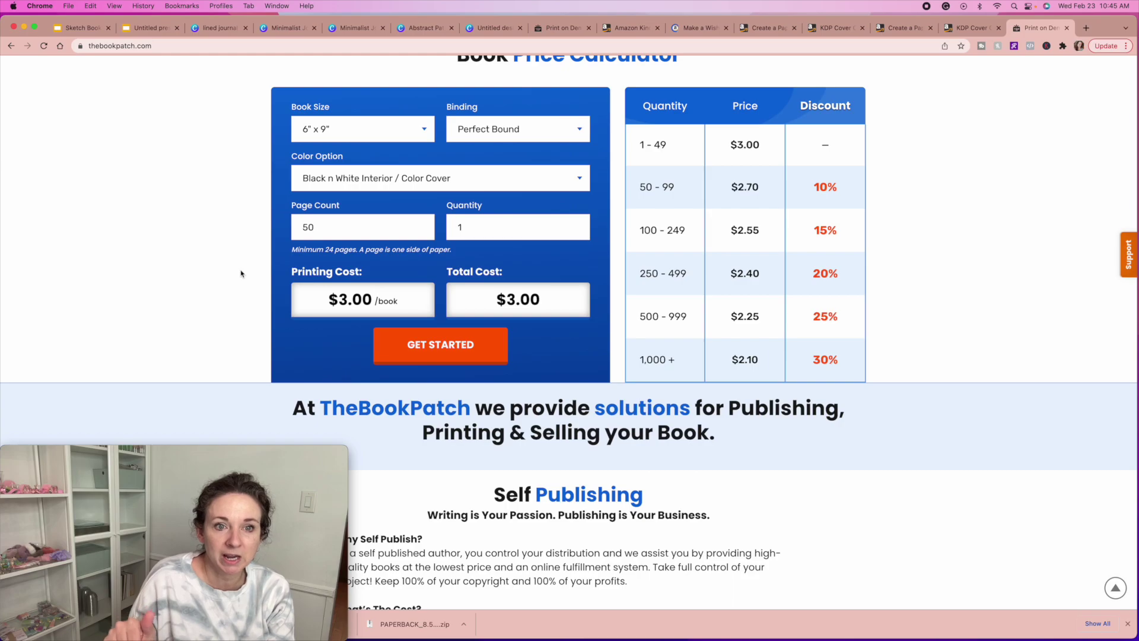
pyautogui.scroll(5, 202, 188)
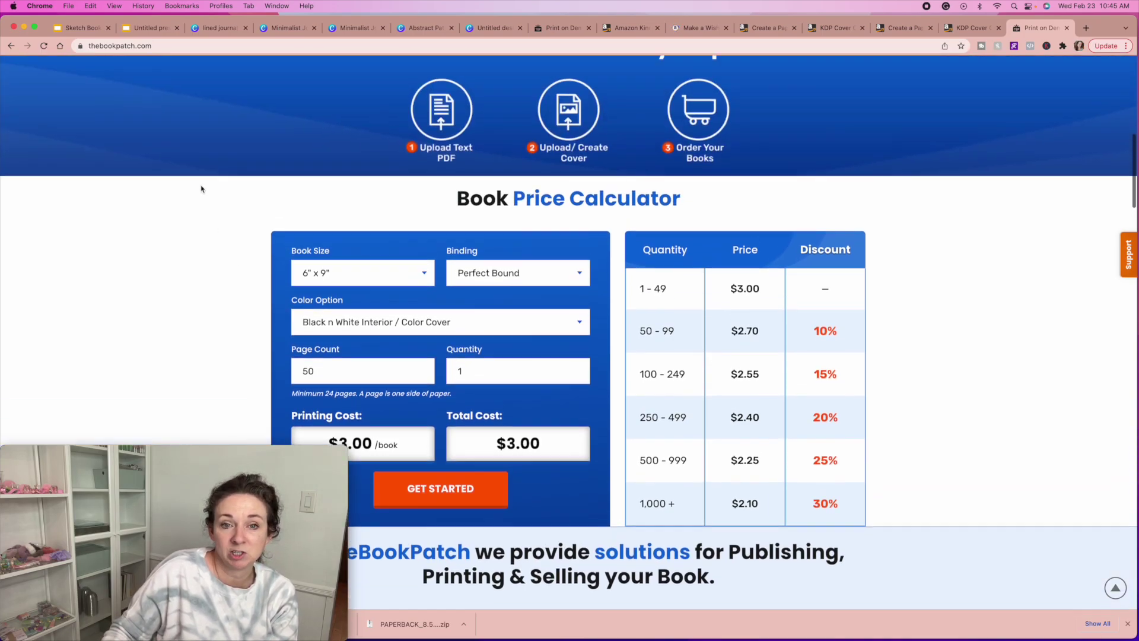
pyautogui.scroll(-3, 201, 189)
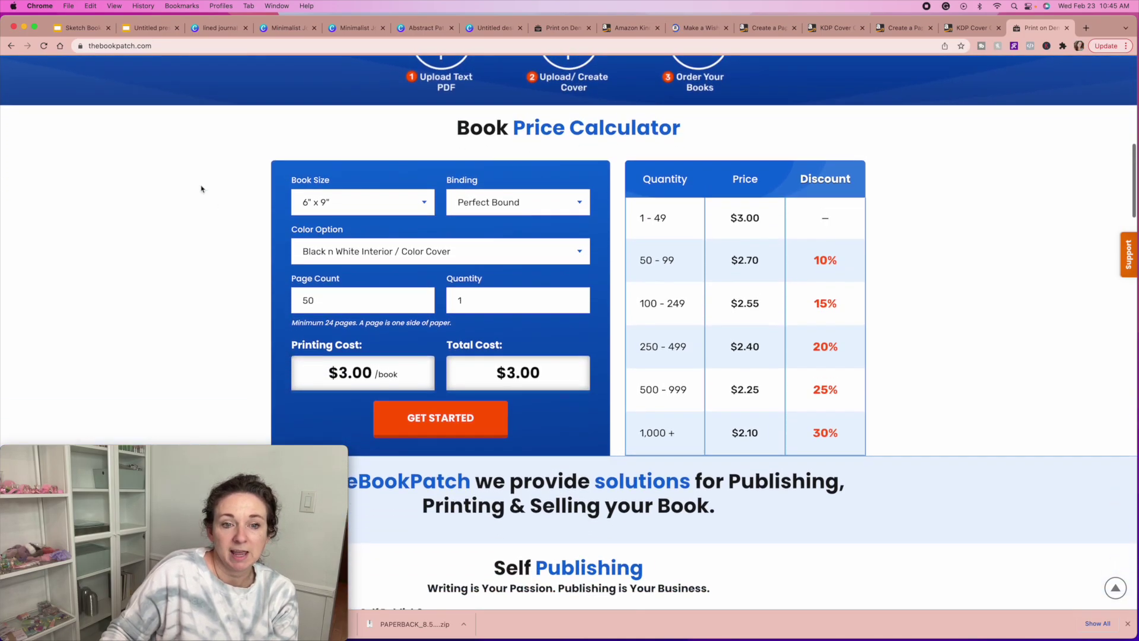
# Step: Price an 8.5" x 11" book in the calculator, first as Perfect Bound and then as Spiral Bound
pyautogui.click(424, 205)
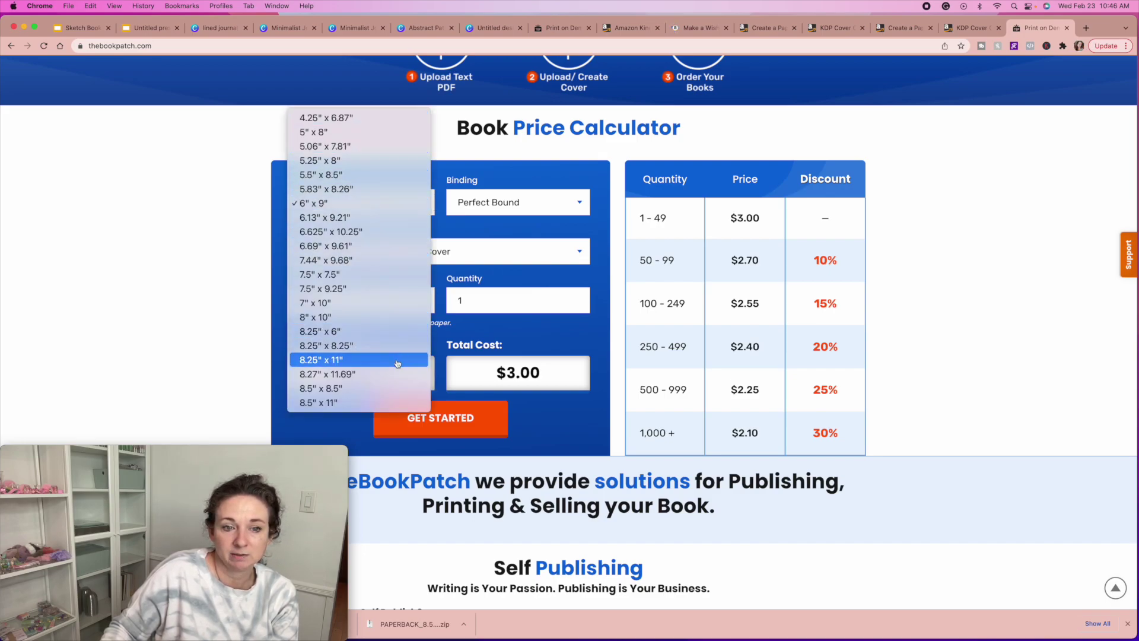
pyautogui.click(395, 404)
pyautogui.click(522, 203)
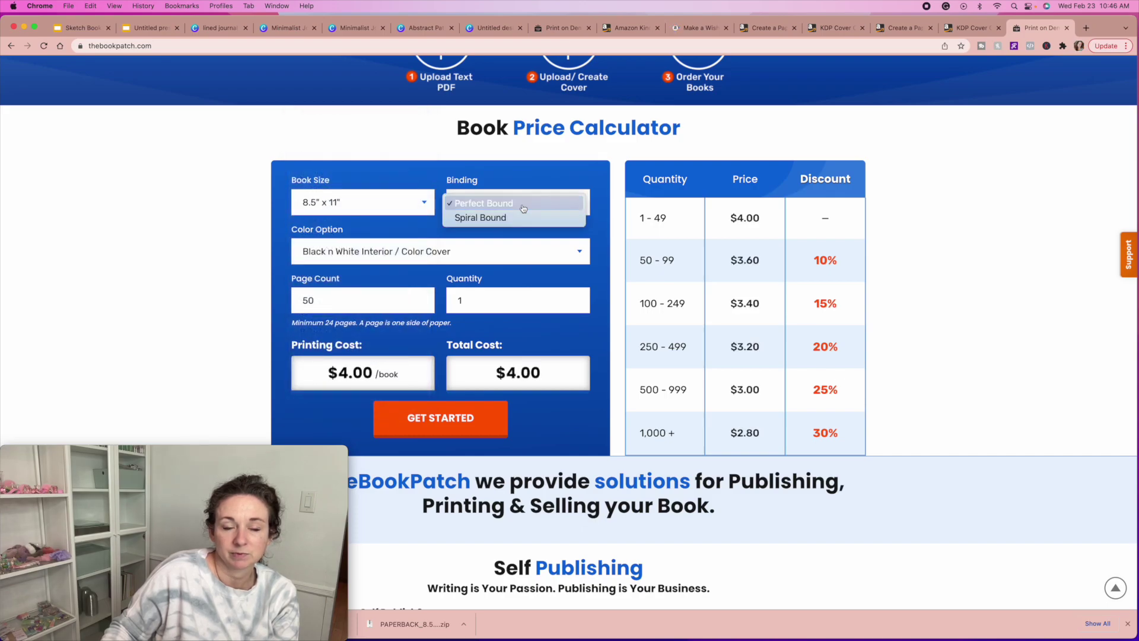
pyautogui.click(492, 205)
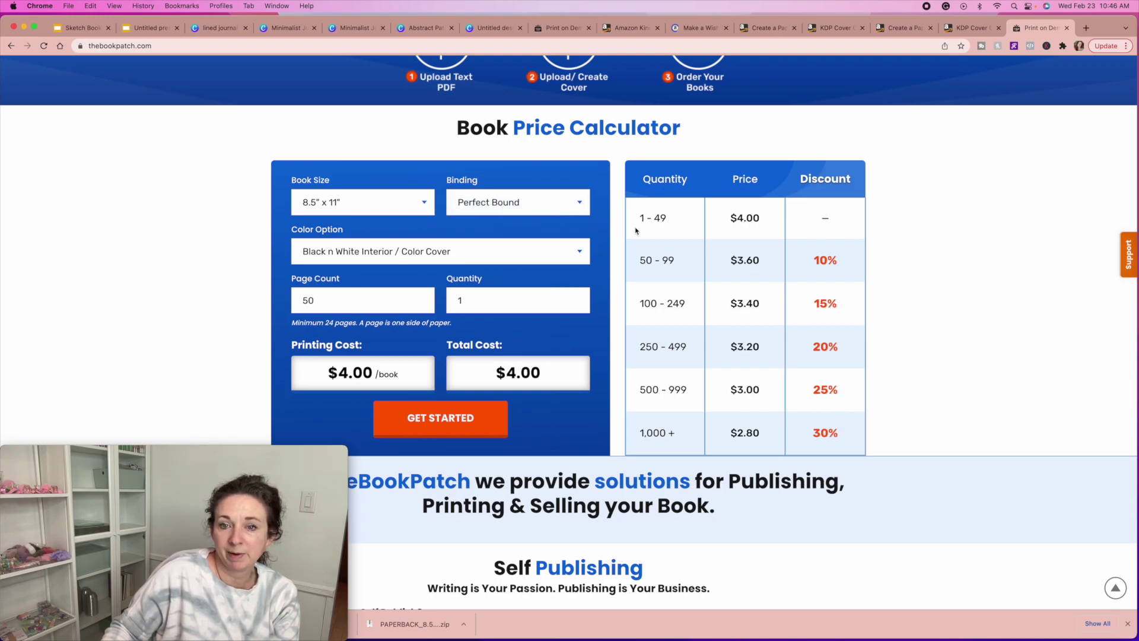
pyautogui.click(529, 205)
pyautogui.click(523, 222)
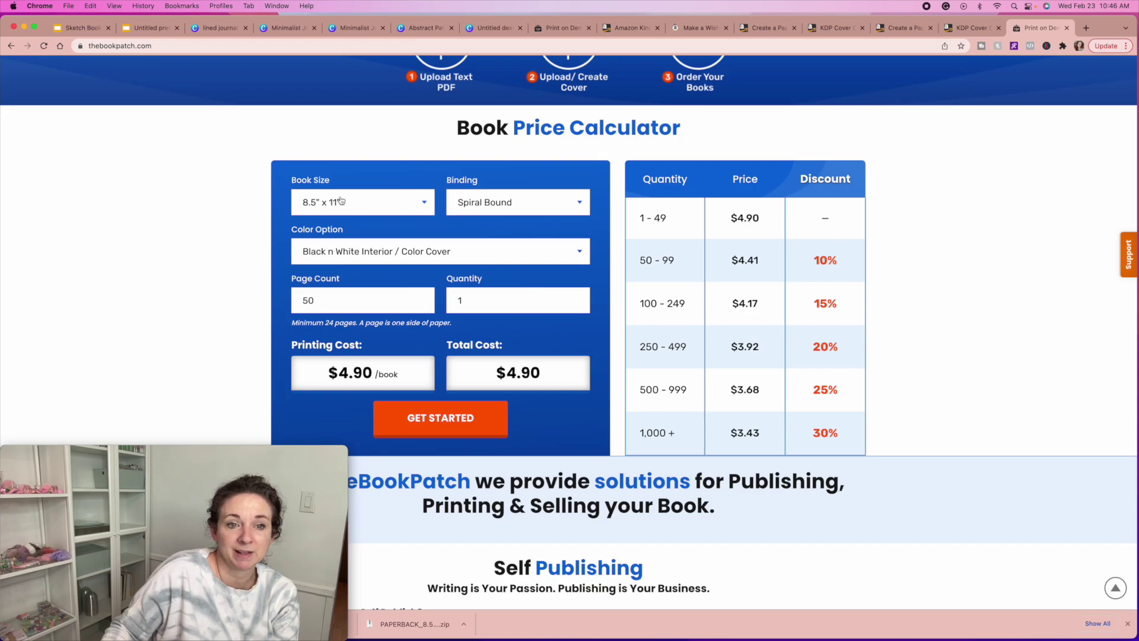
# Step: Change the calculator's book size to 6" x 9" to price the smaller spiral-bound book
pyautogui.click(423, 204)
pyautogui.click(376, 46)
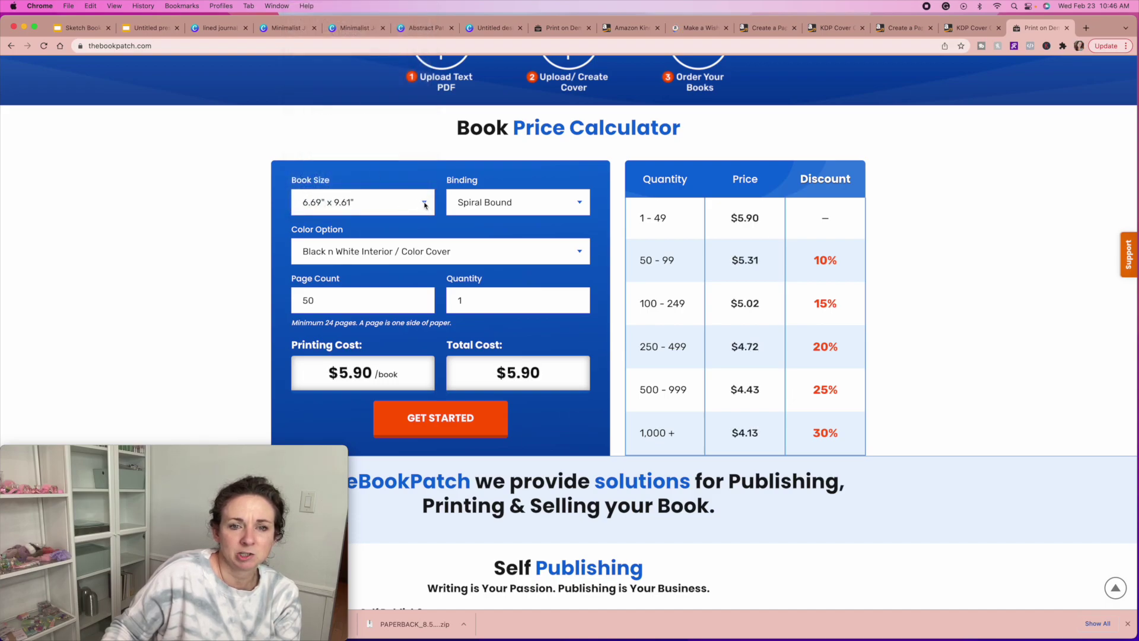
pyautogui.click(390, 207)
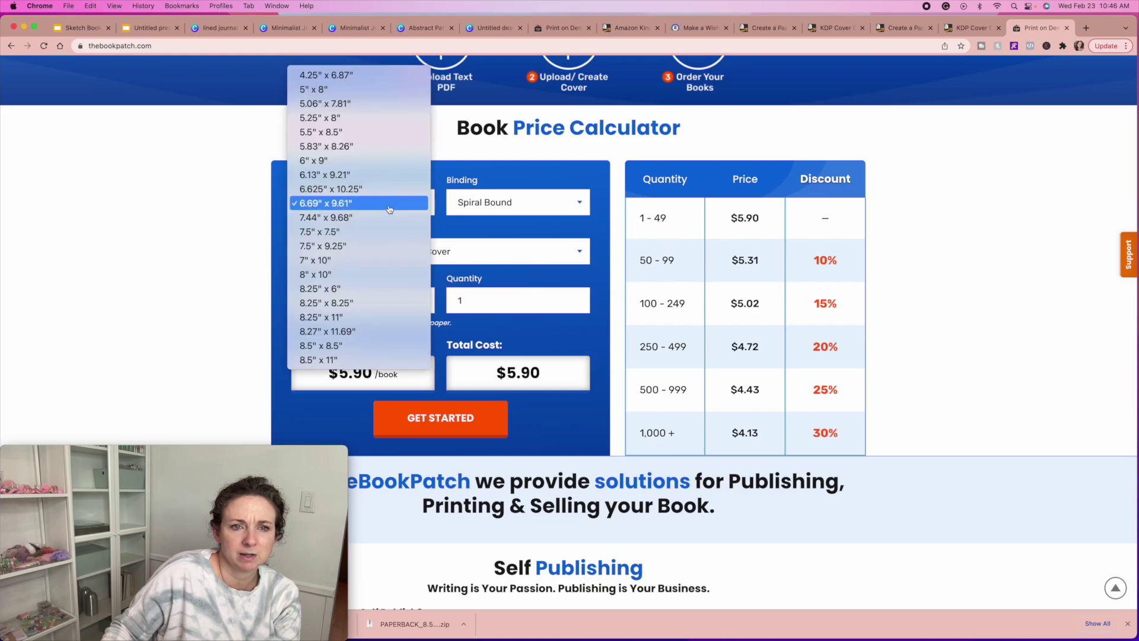
pyautogui.click(368, 160)
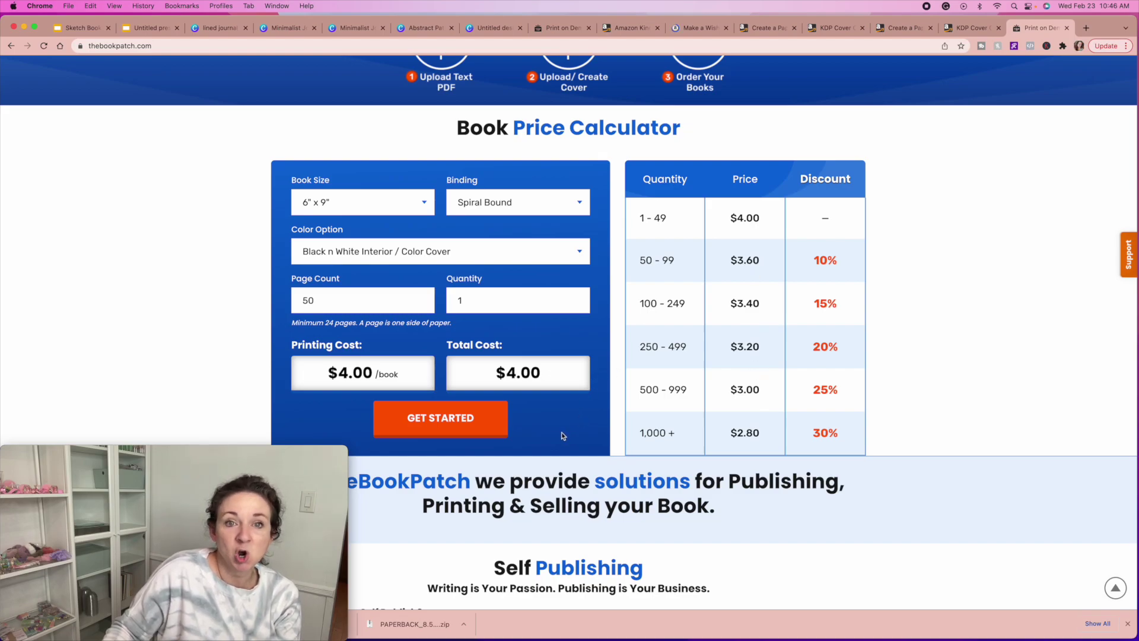
# Step: Open the Print On Demand page and look through the downloadable perfect-bound and spiral-bound templates for each book size
pyautogui.scroll(-2, 657, 490)
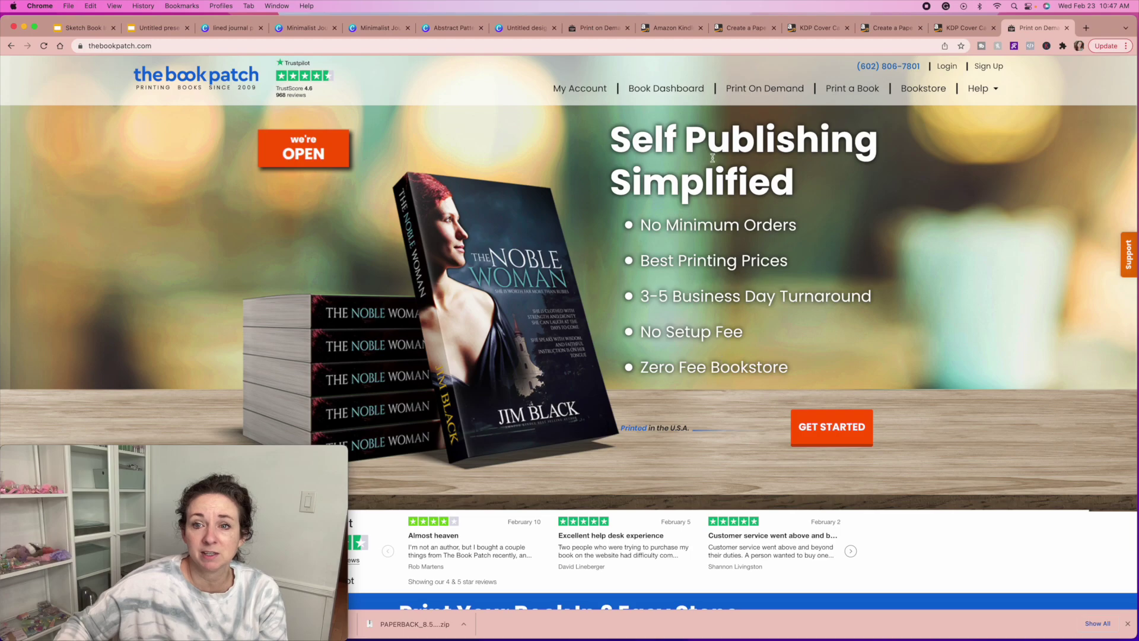
pyautogui.click(764, 88)
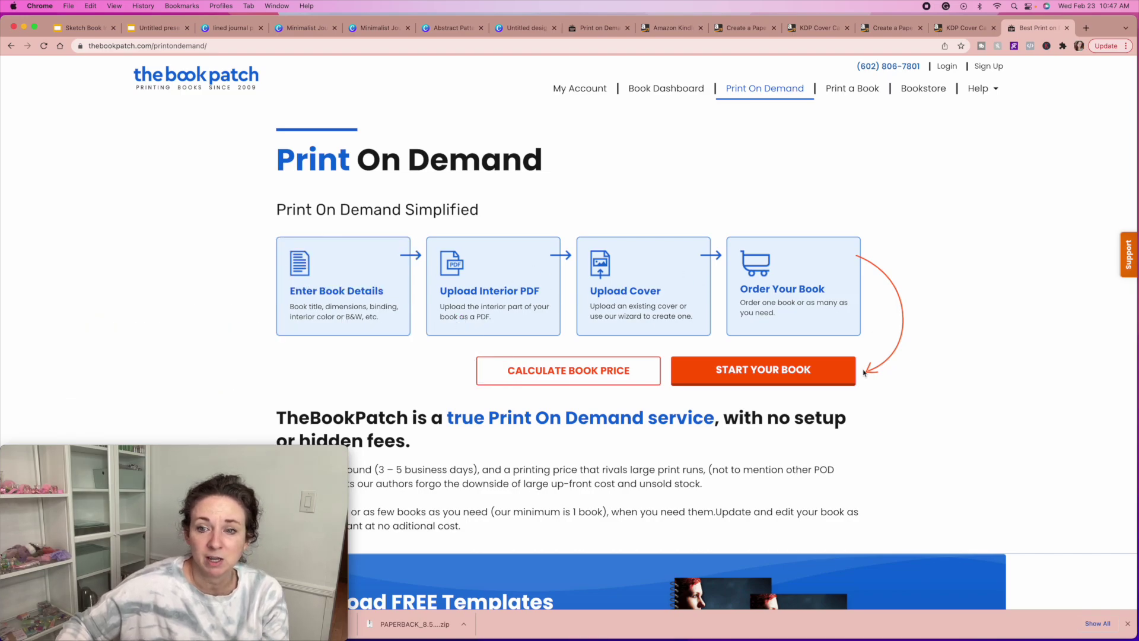
pyautogui.scroll(-2, 863, 373)
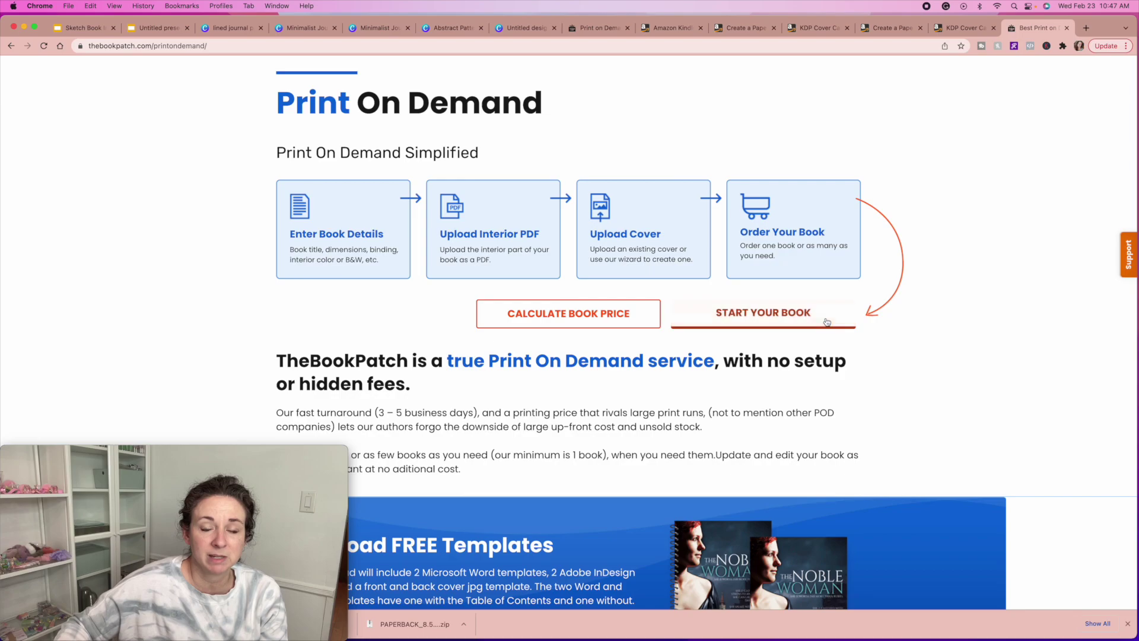
pyautogui.scroll(-15, 644, 403)
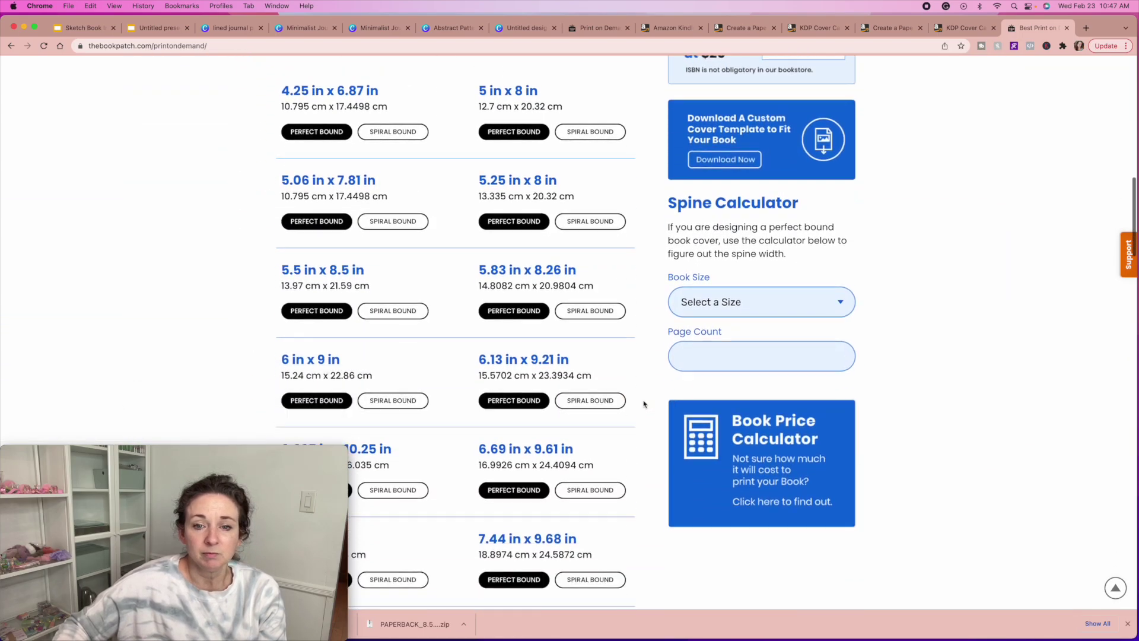
pyautogui.scroll(10, 644, 404)
pyautogui.scroll(-5, 643, 404)
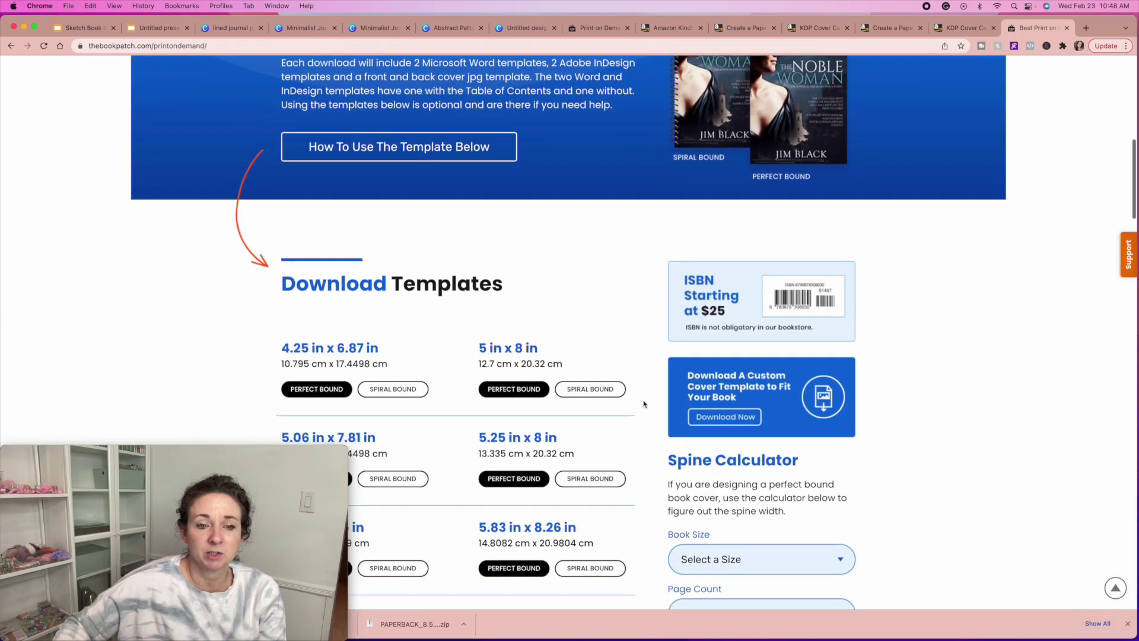
pyautogui.scroll(-1, 644, 404)
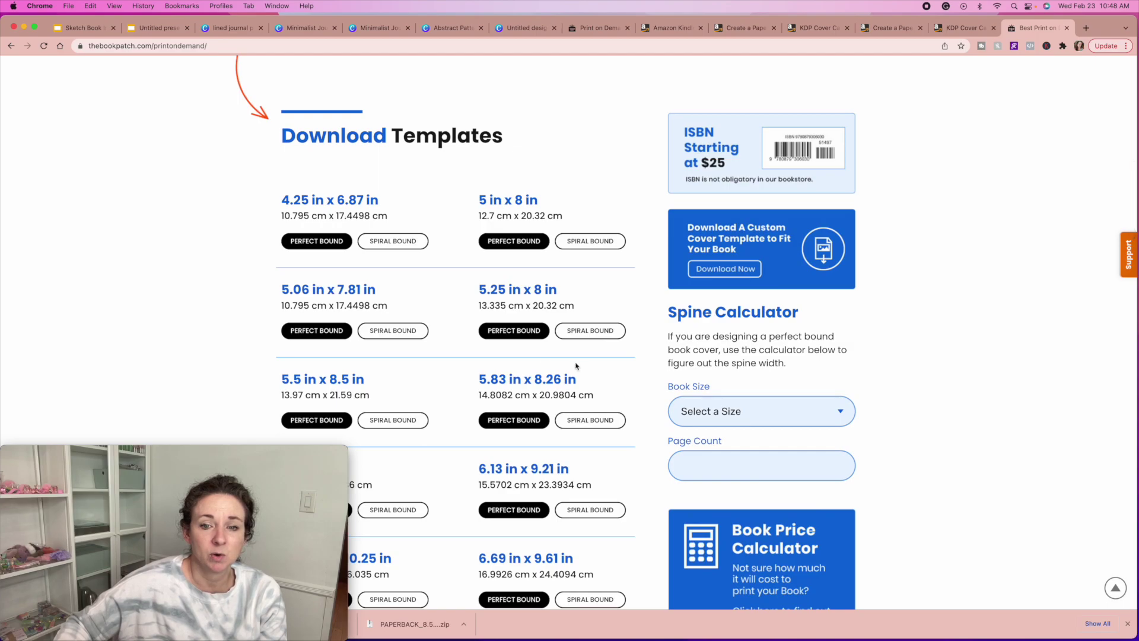
pyautogui.scroll(-7, 469, 508)
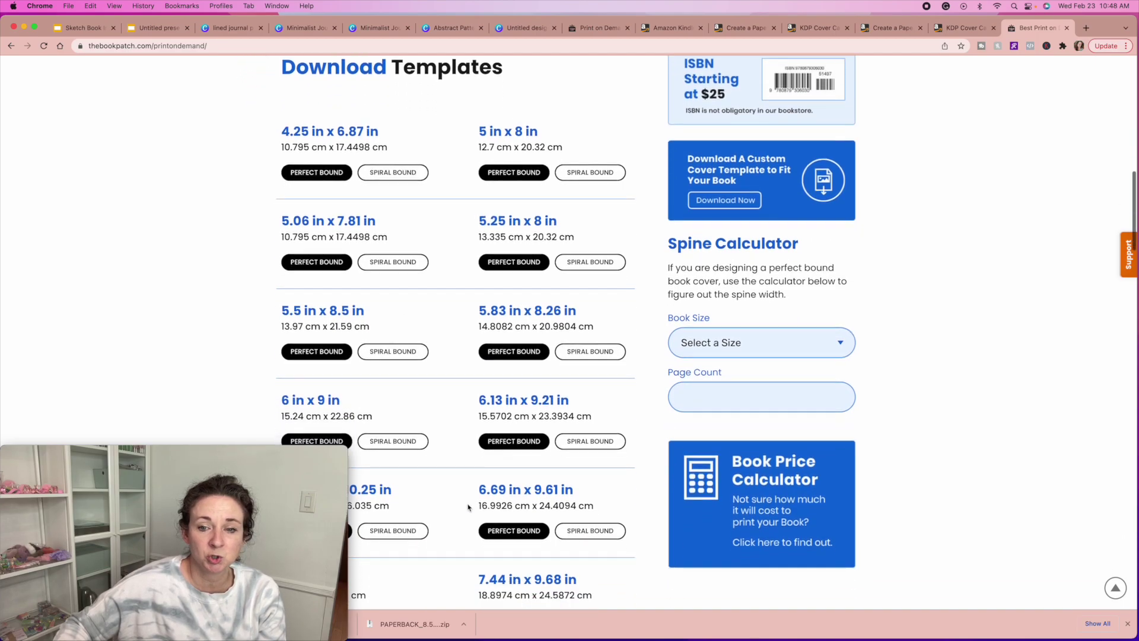
pyautogui.scroll(-10, 468, 508)
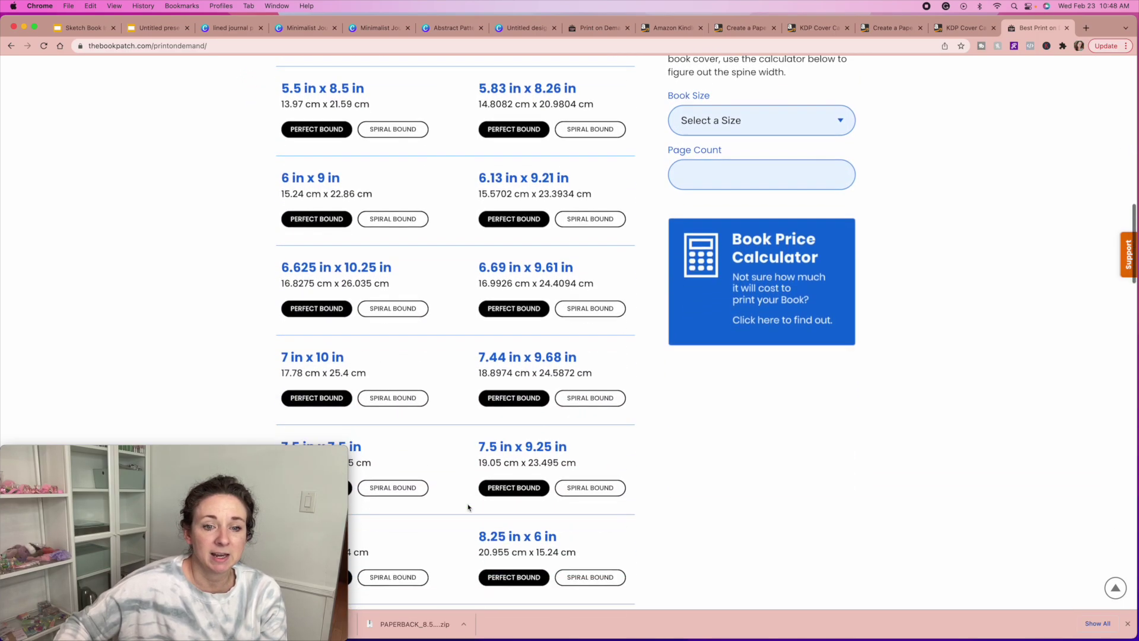
pyautogui.scroll(-7, 468, 508)
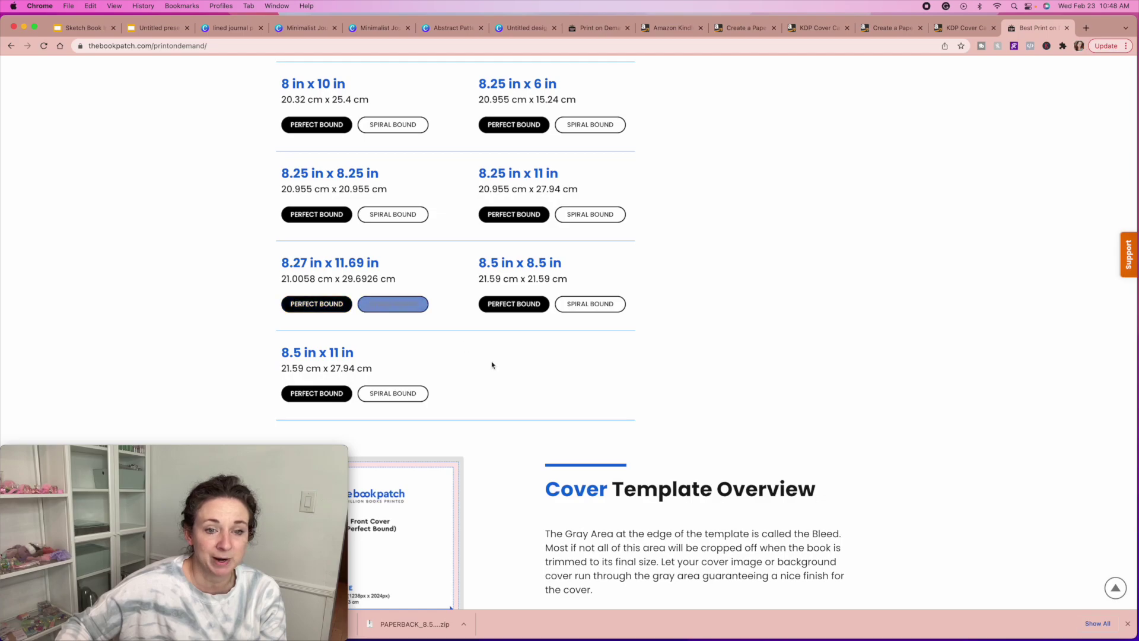
# Step: Read the Cover Template Overview and the instructions for using the cover templates
pyautogui.scroll(-4, 492, 365)
pyautogui.scroll(-6, 476, 407)
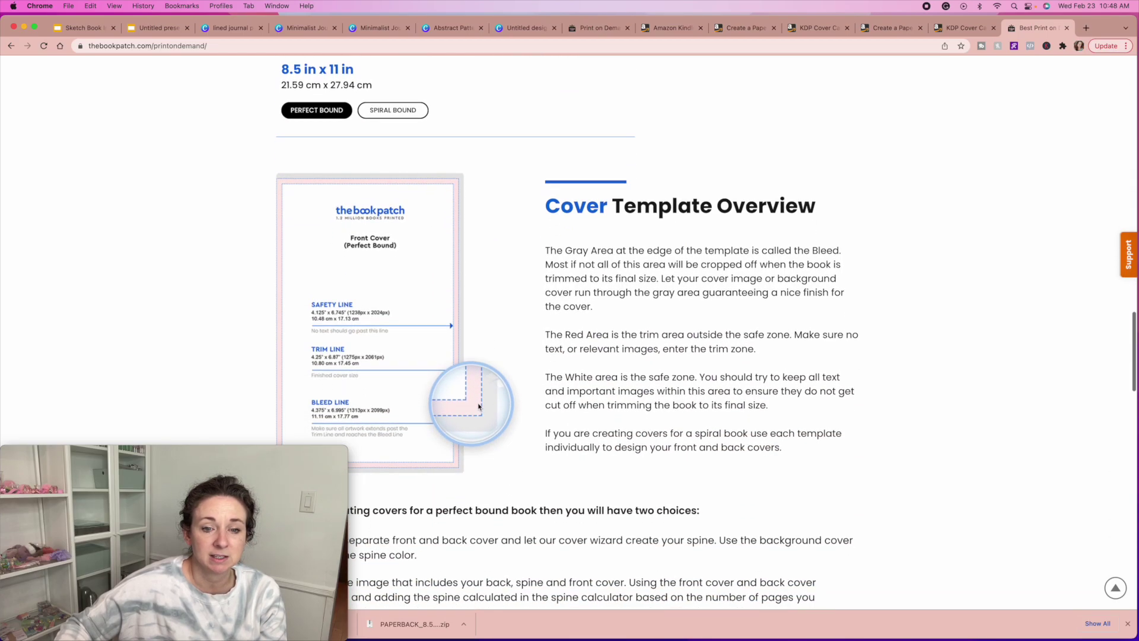
pyautogui.scroll(-15, 472, 439)
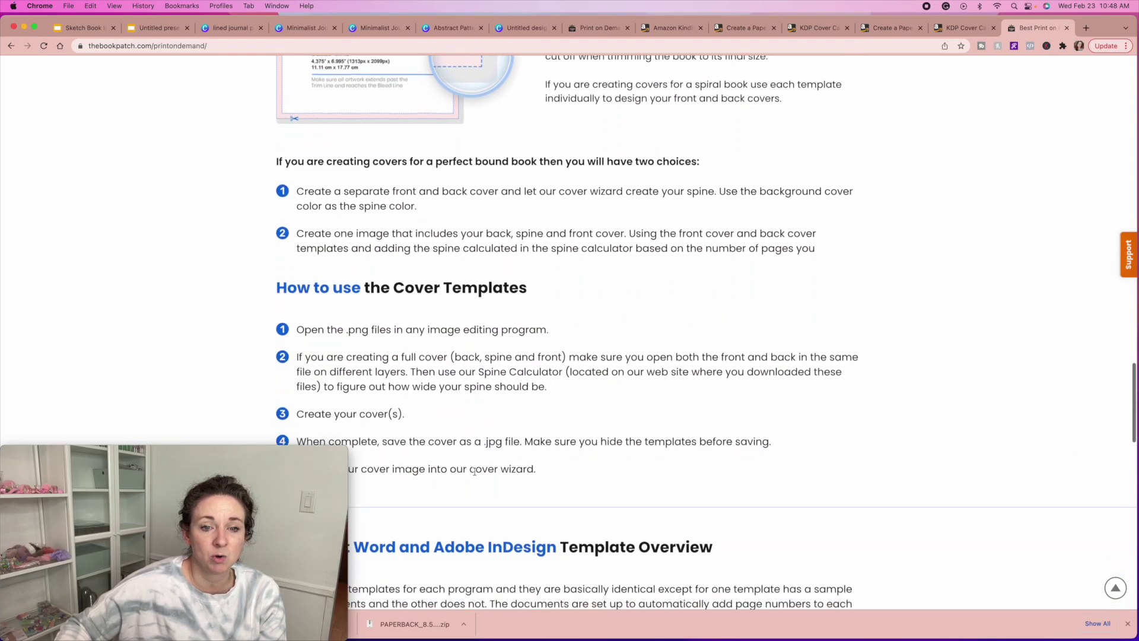